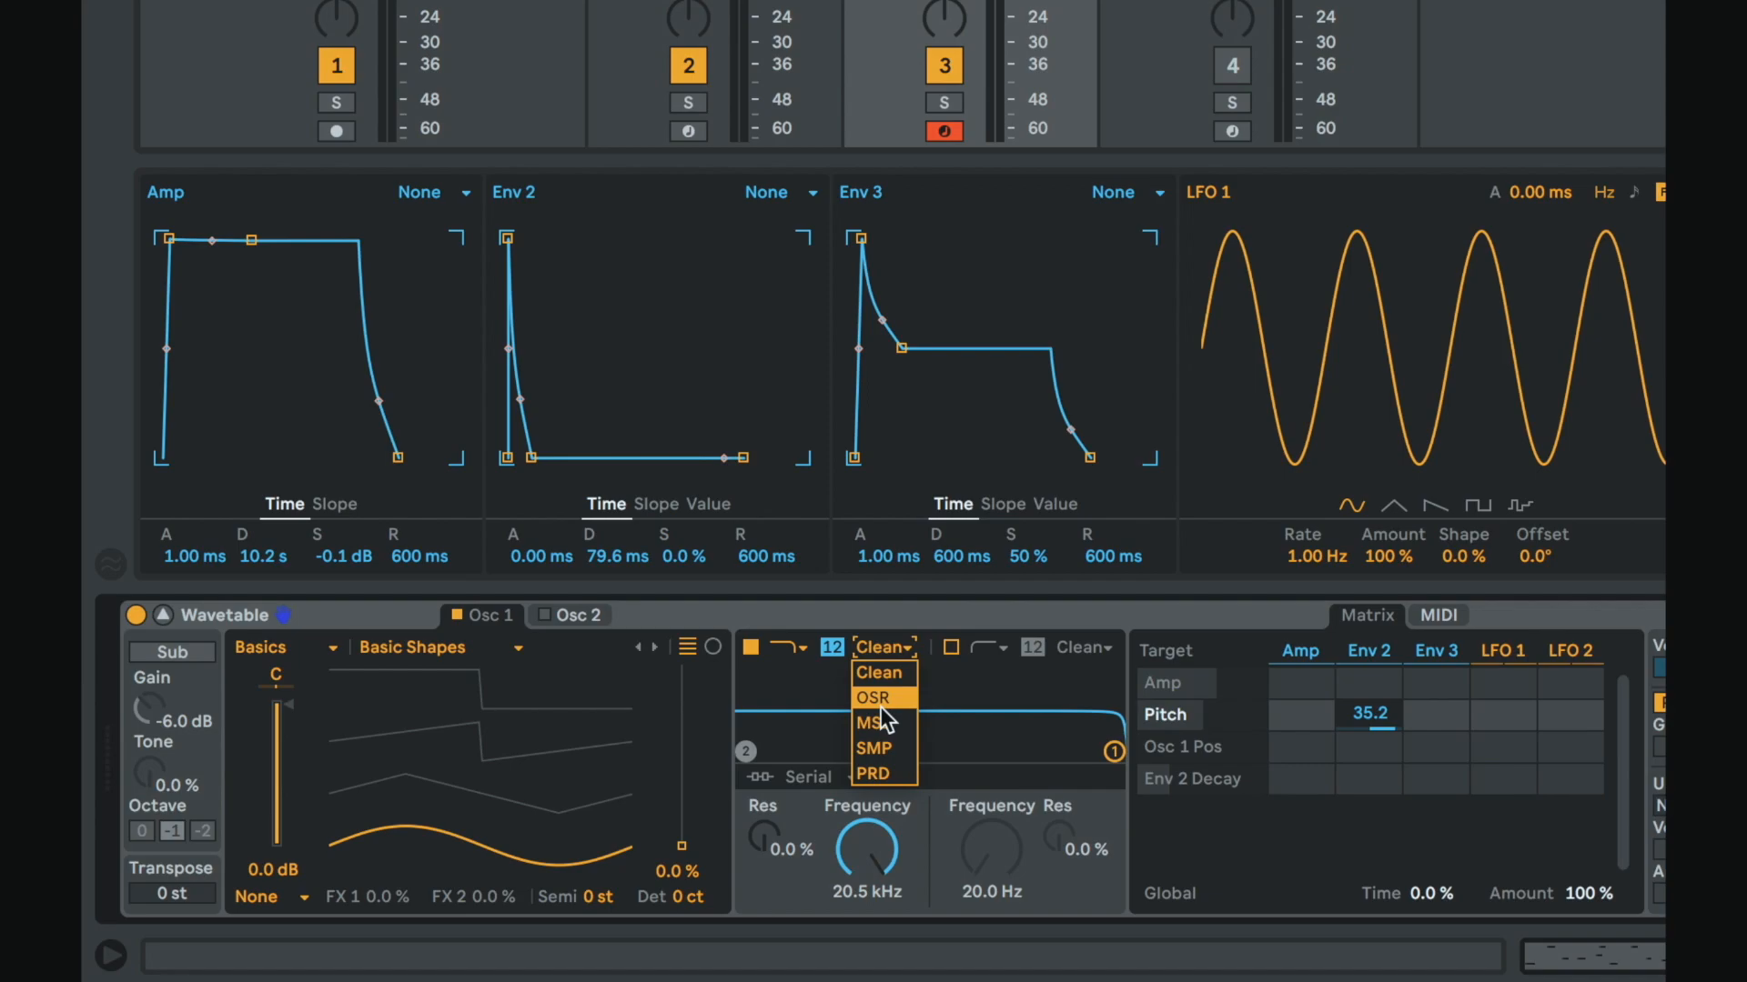
Step: Try the filter's circuit types OSR, SMP and Clean, finally setting the circuit to OSR
click(881, 707)
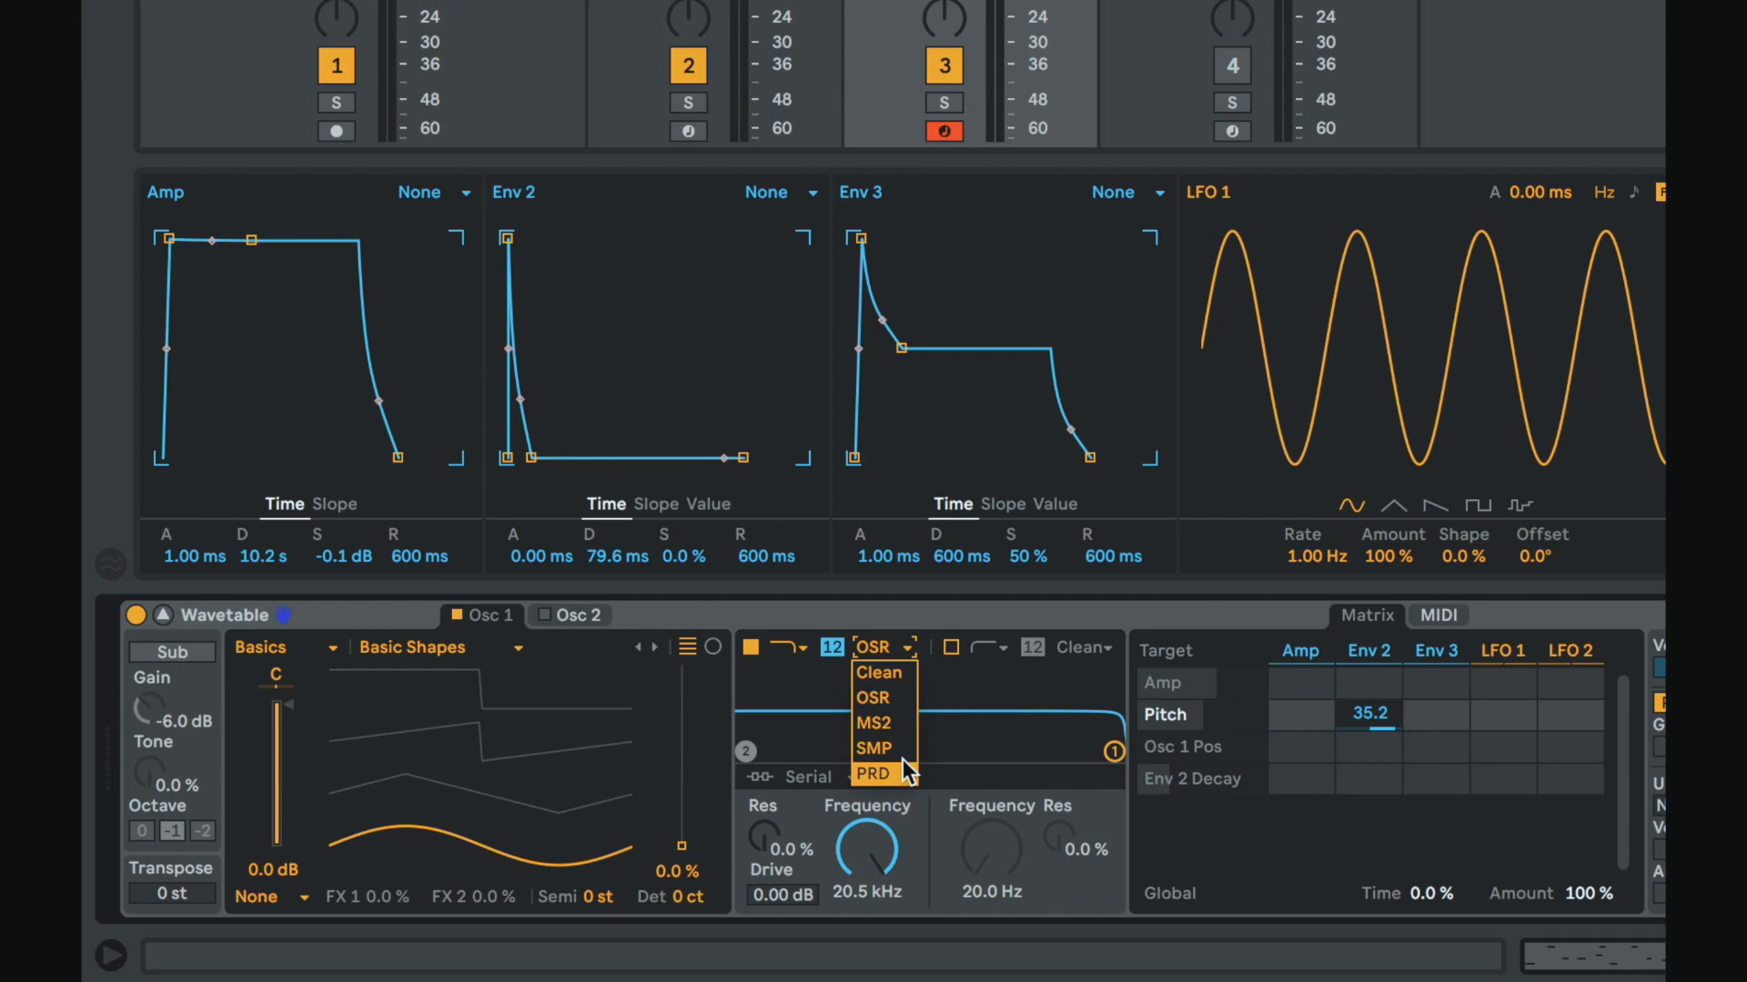
click(886, 700)
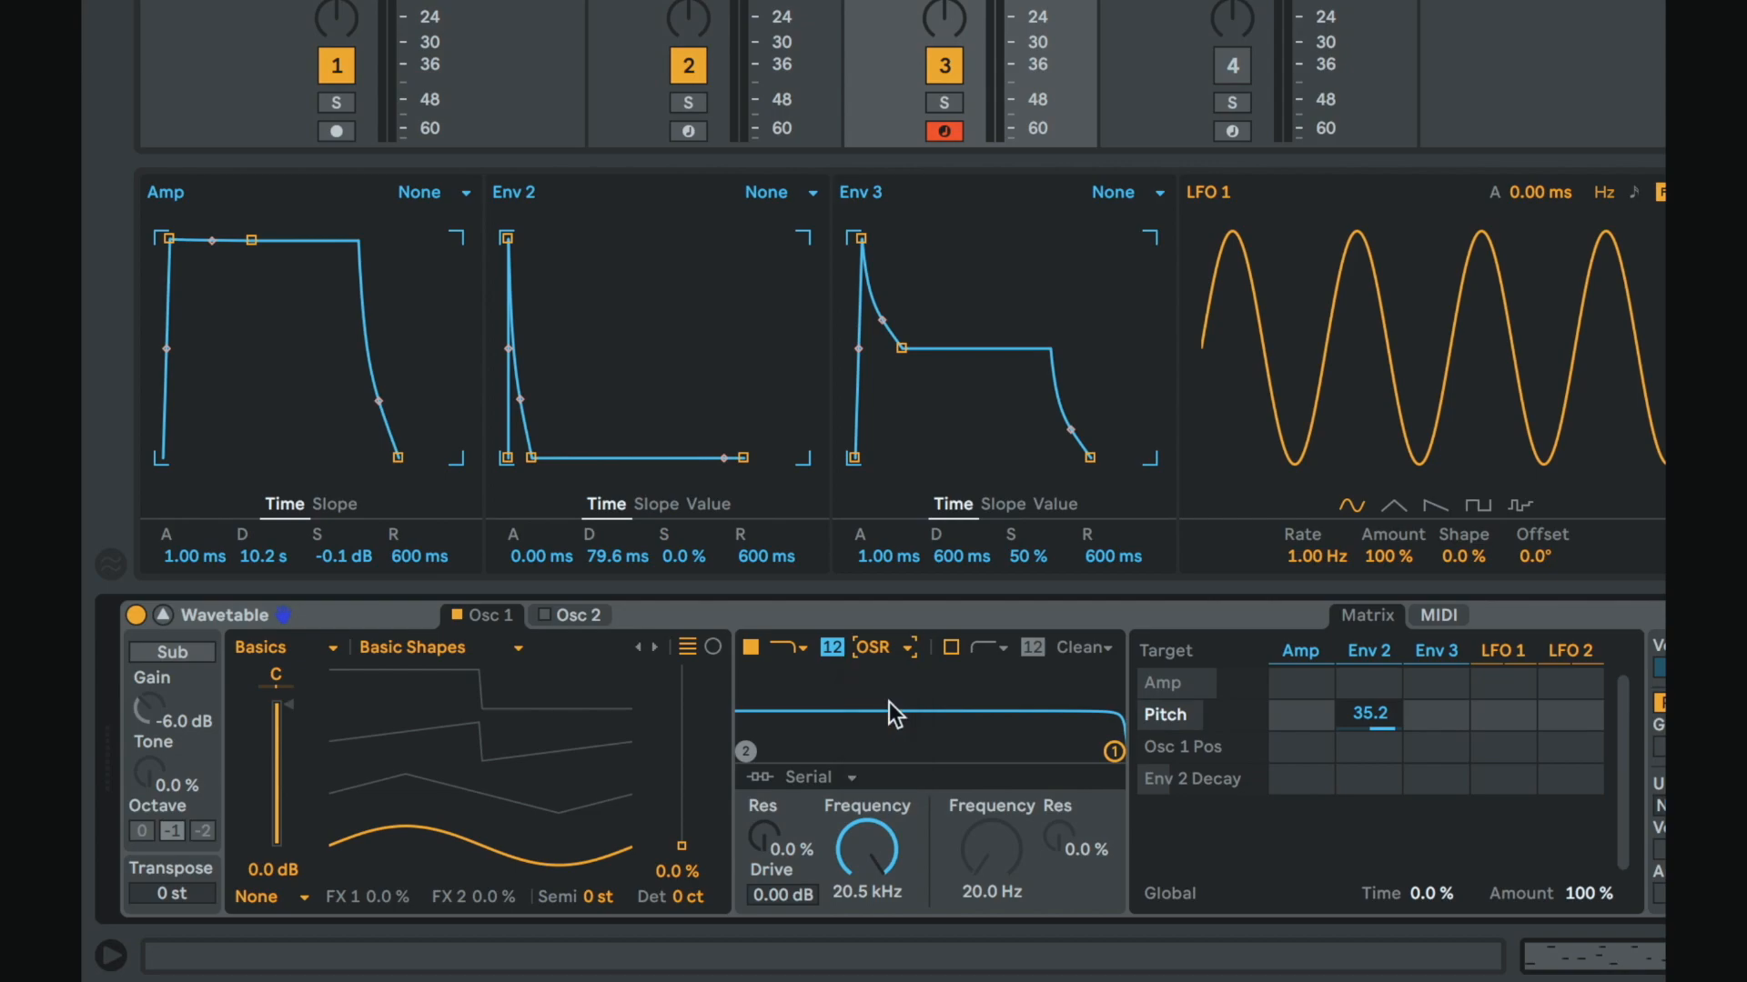
click(894, 647)
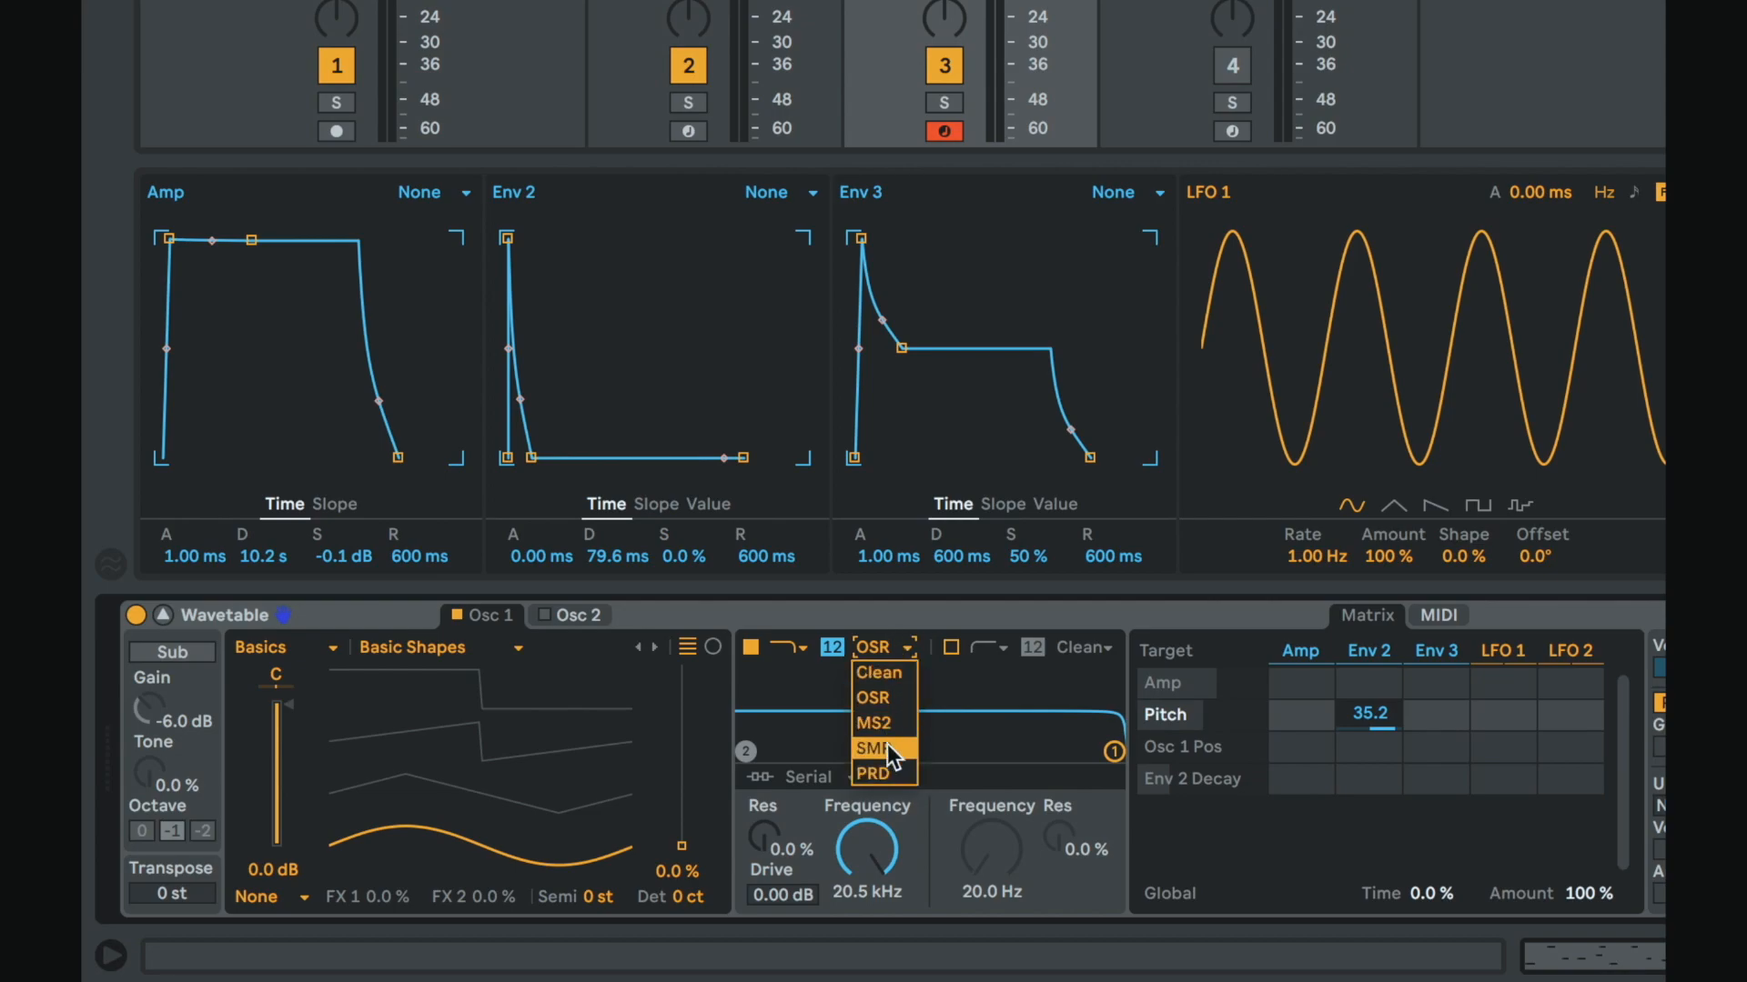
click(887, 746)
click(886, 647)
click(888, 679)
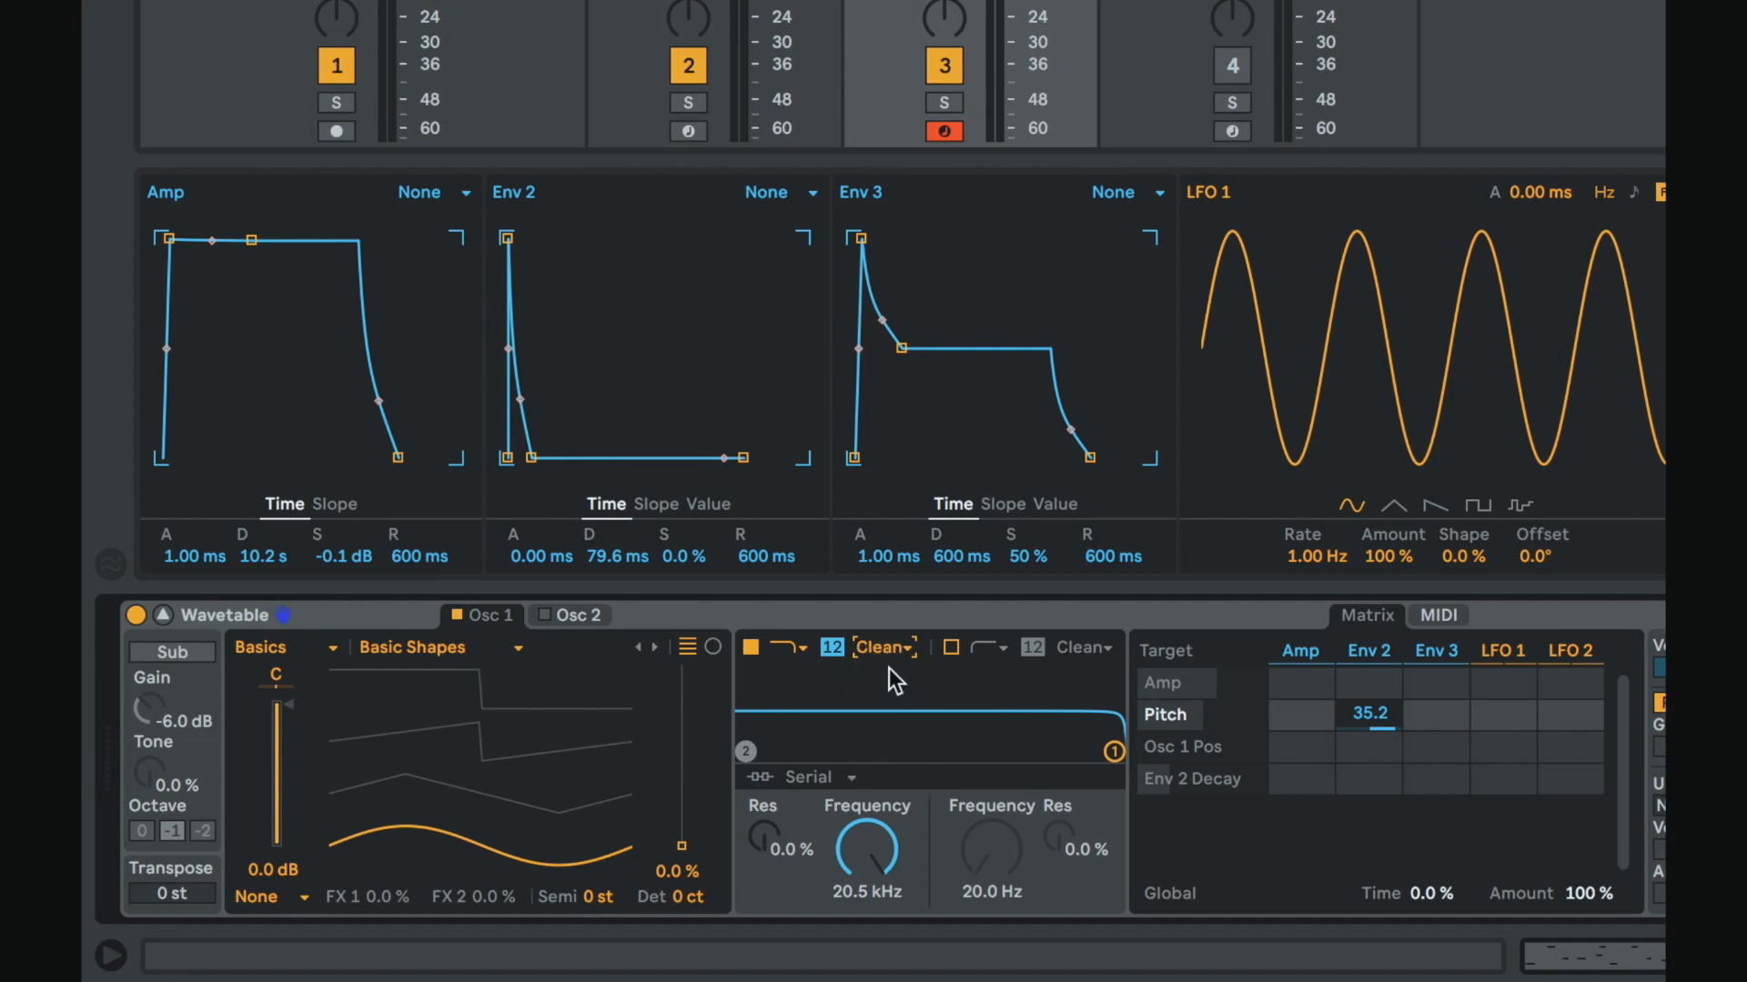
click(889, 650)
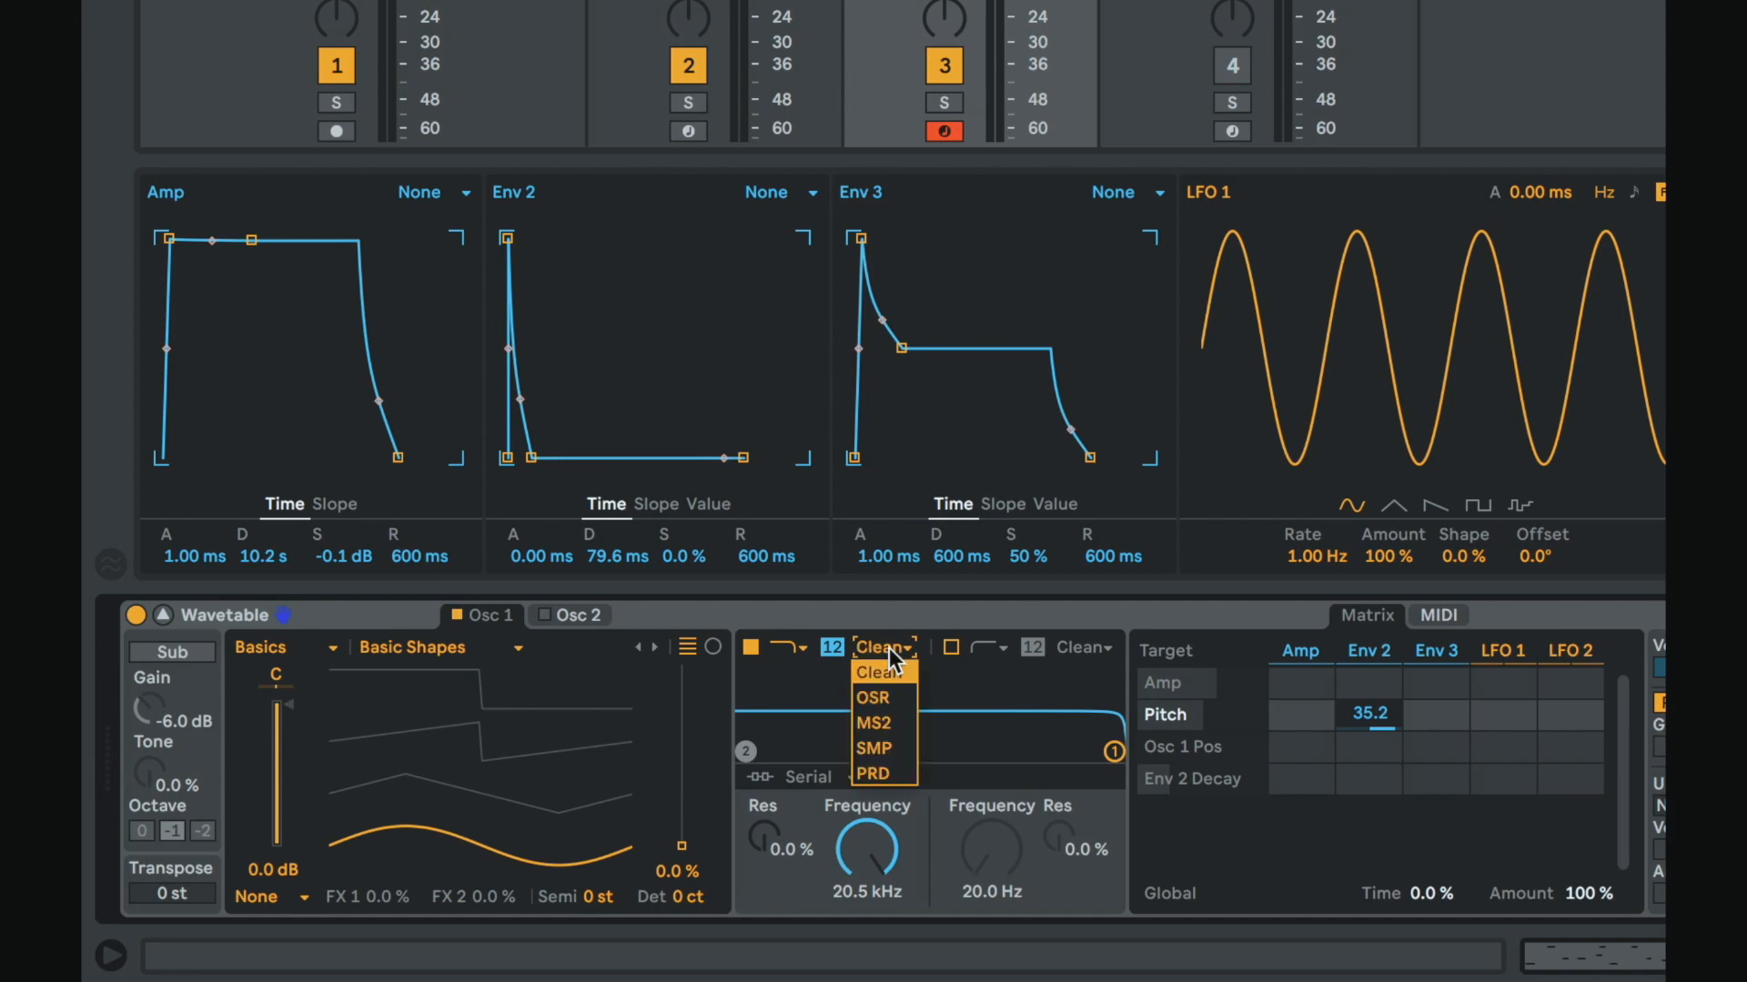
click(888, 700)
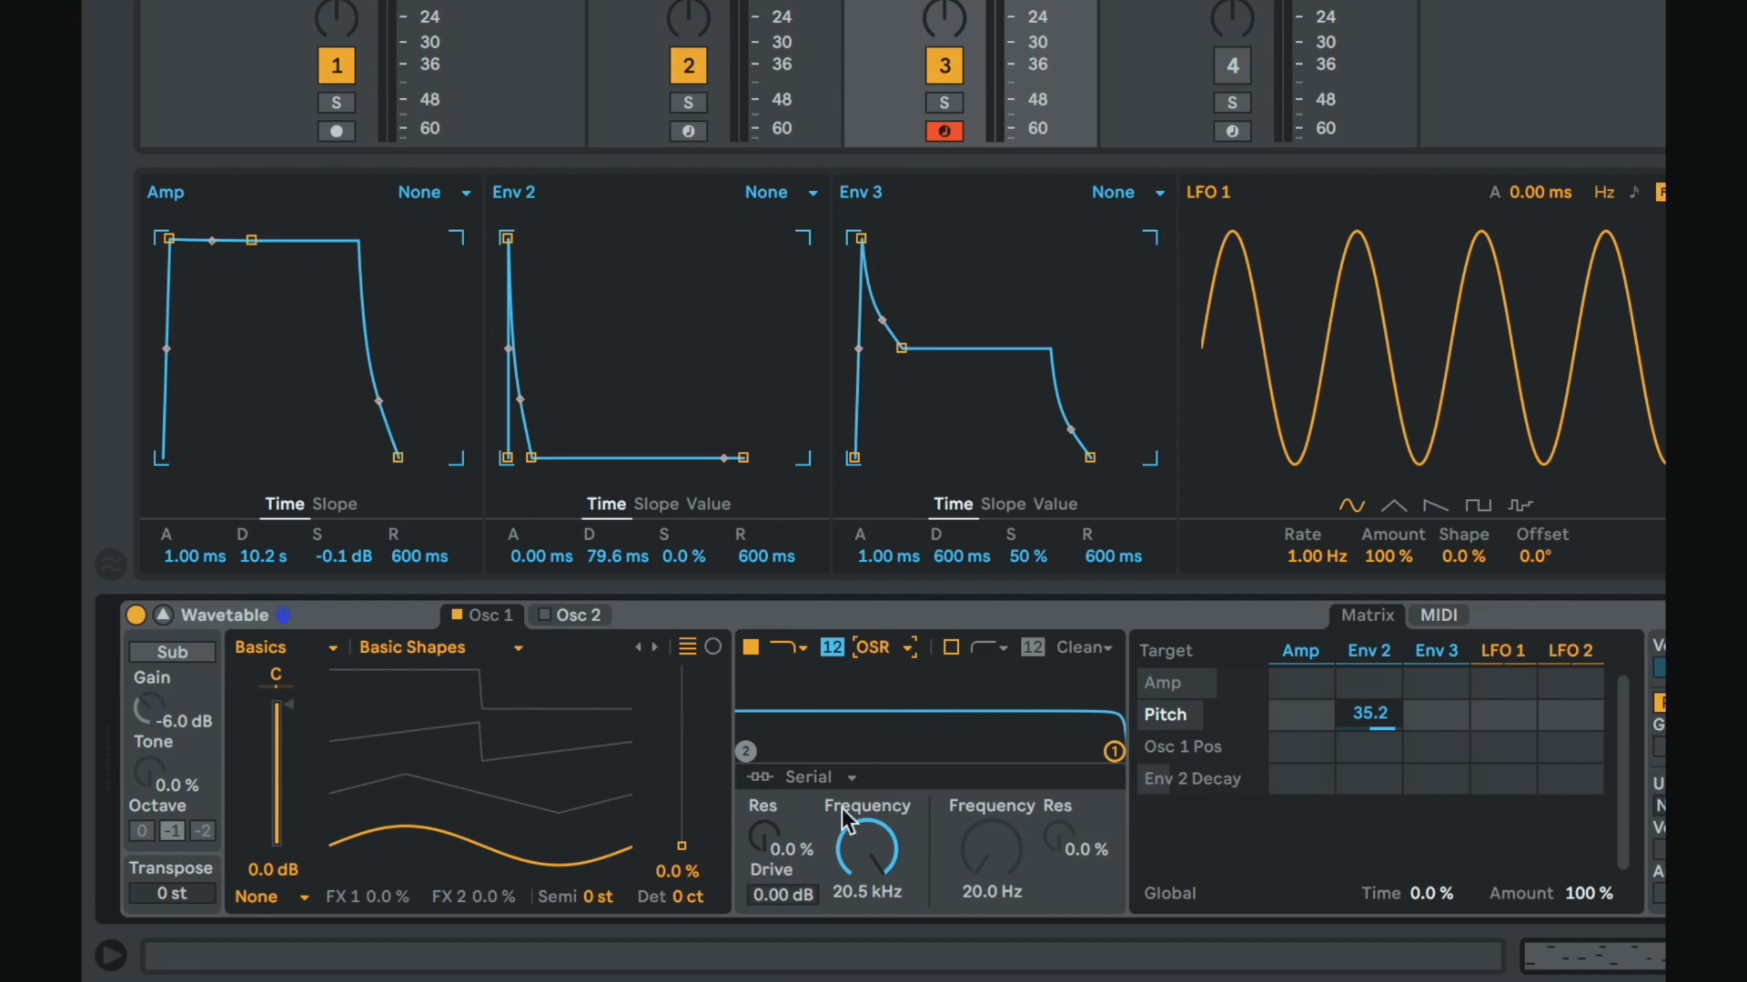
Step: Raise the filter's Drive to about 24 dB
click(777, 899)
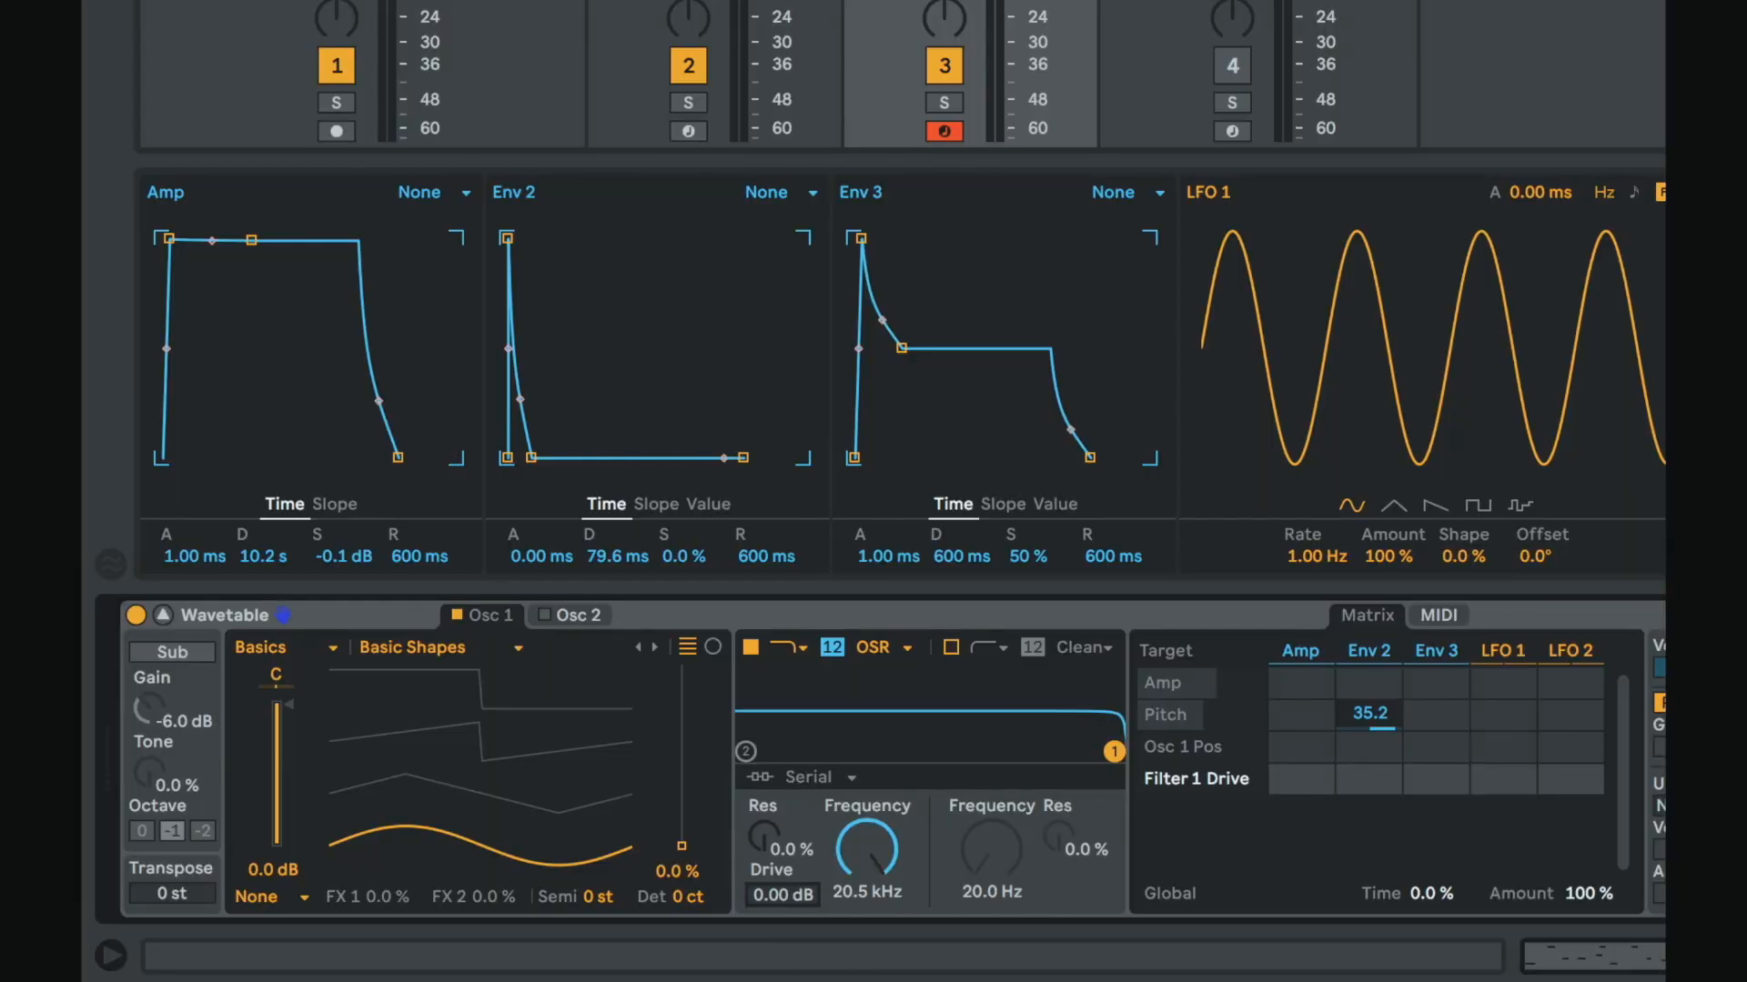
drag(782, 895, 782, 819)
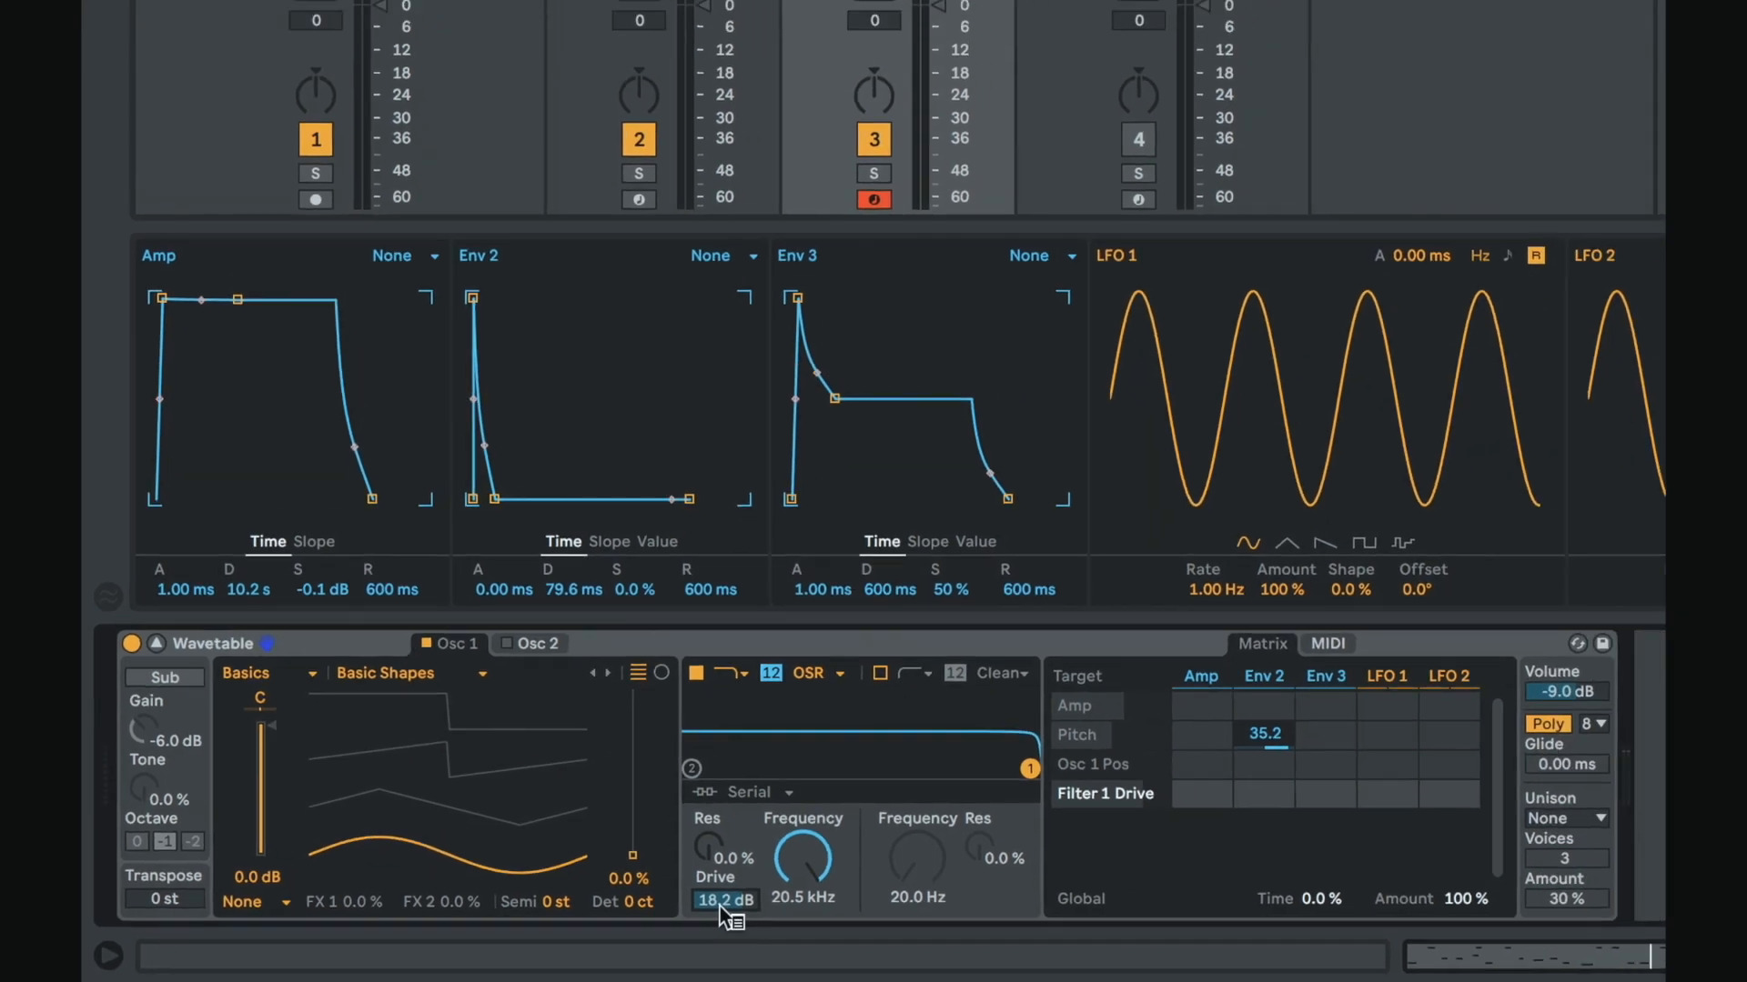
click(1574, 697)
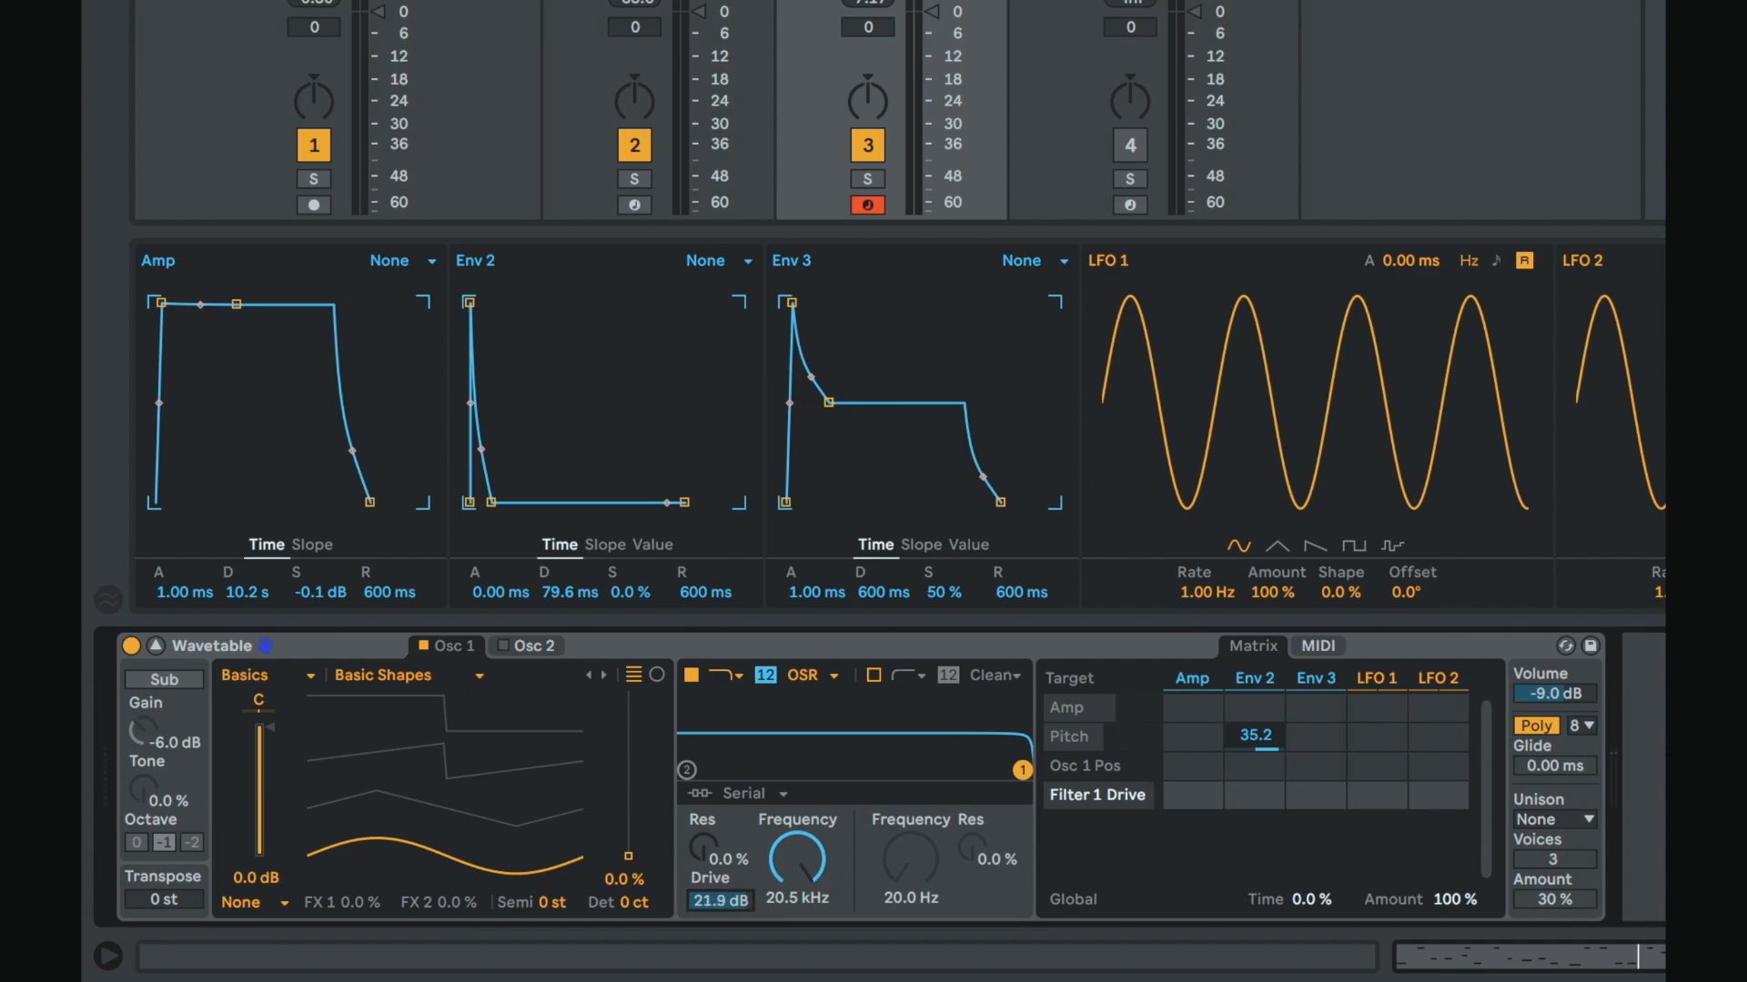
click(1416, 701)
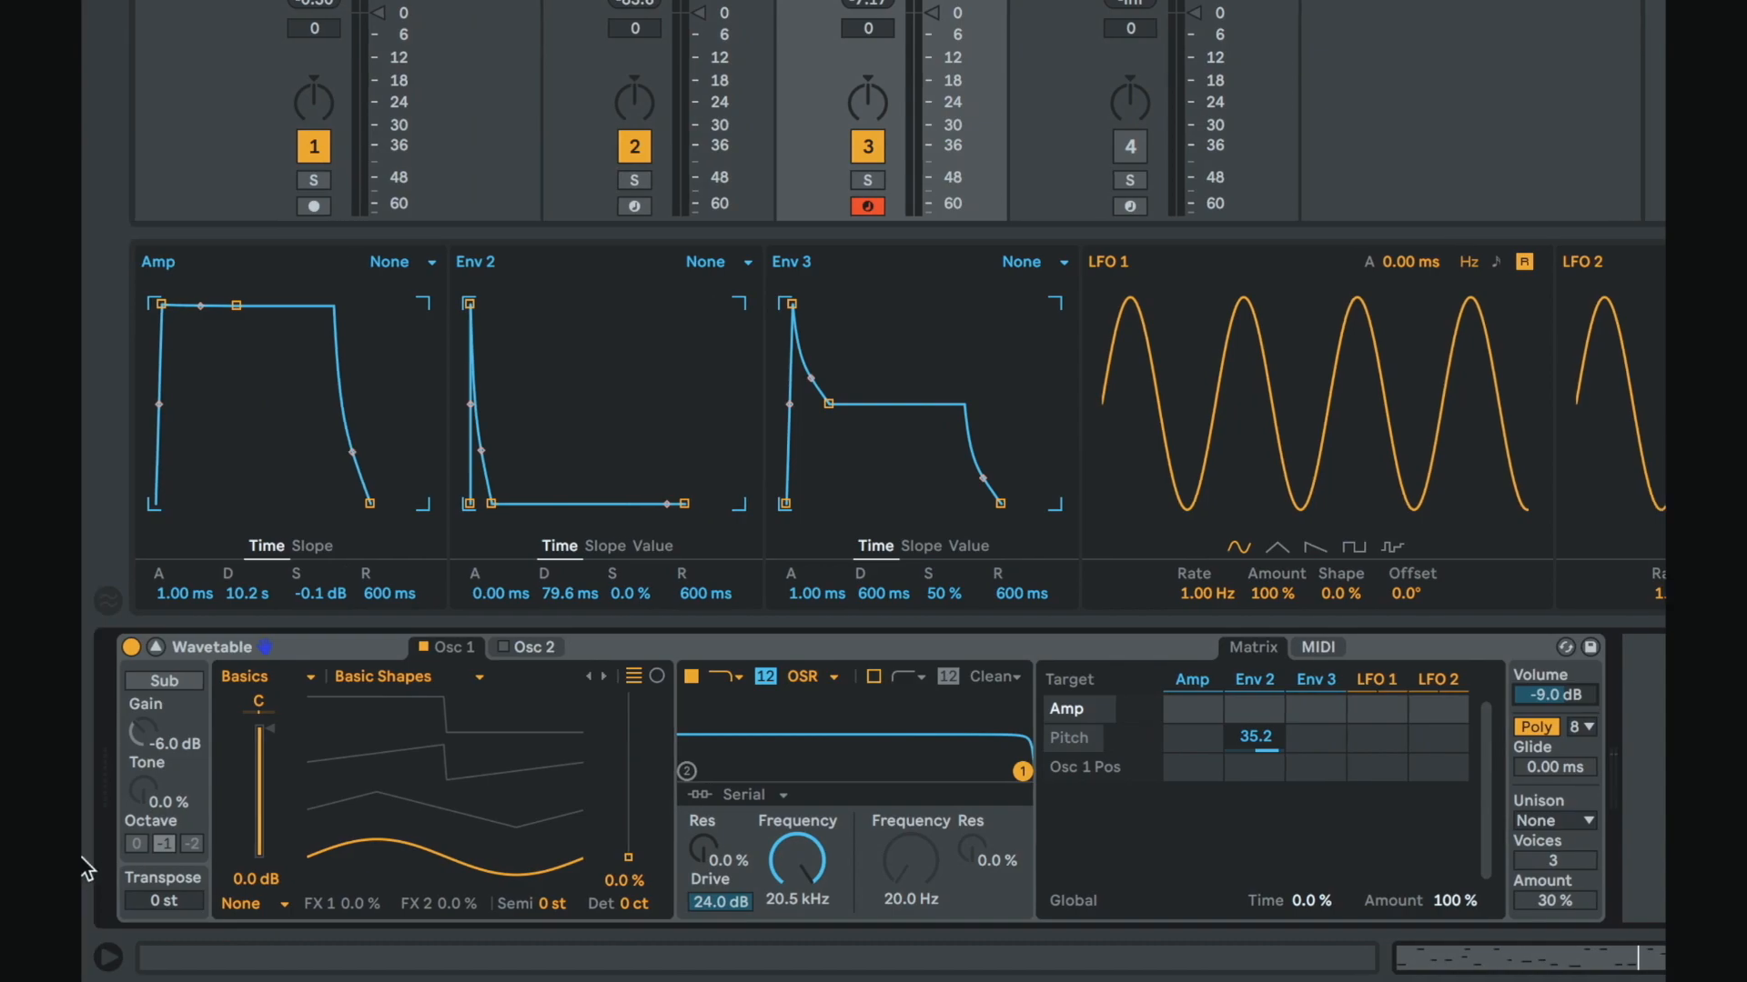
Step: Switch the filter circuit to Clean and back to OSR
click(828, 678)
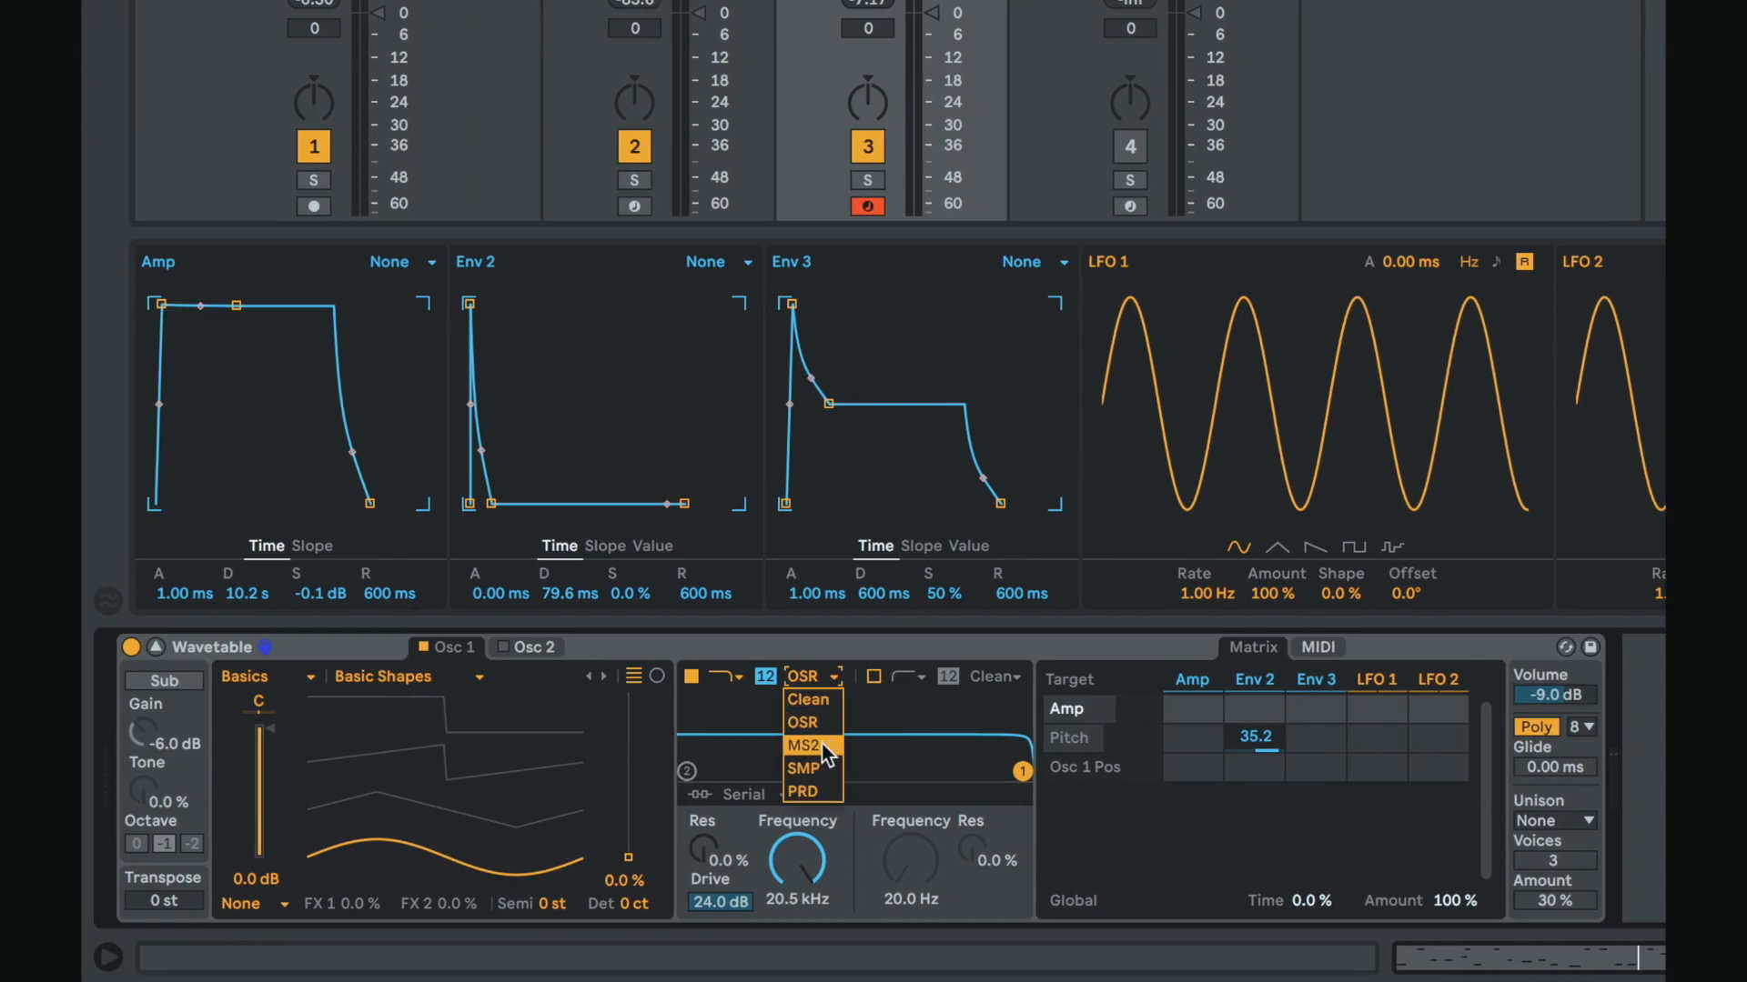
click(816, 680)
click(815, 680)
click(809, 701)
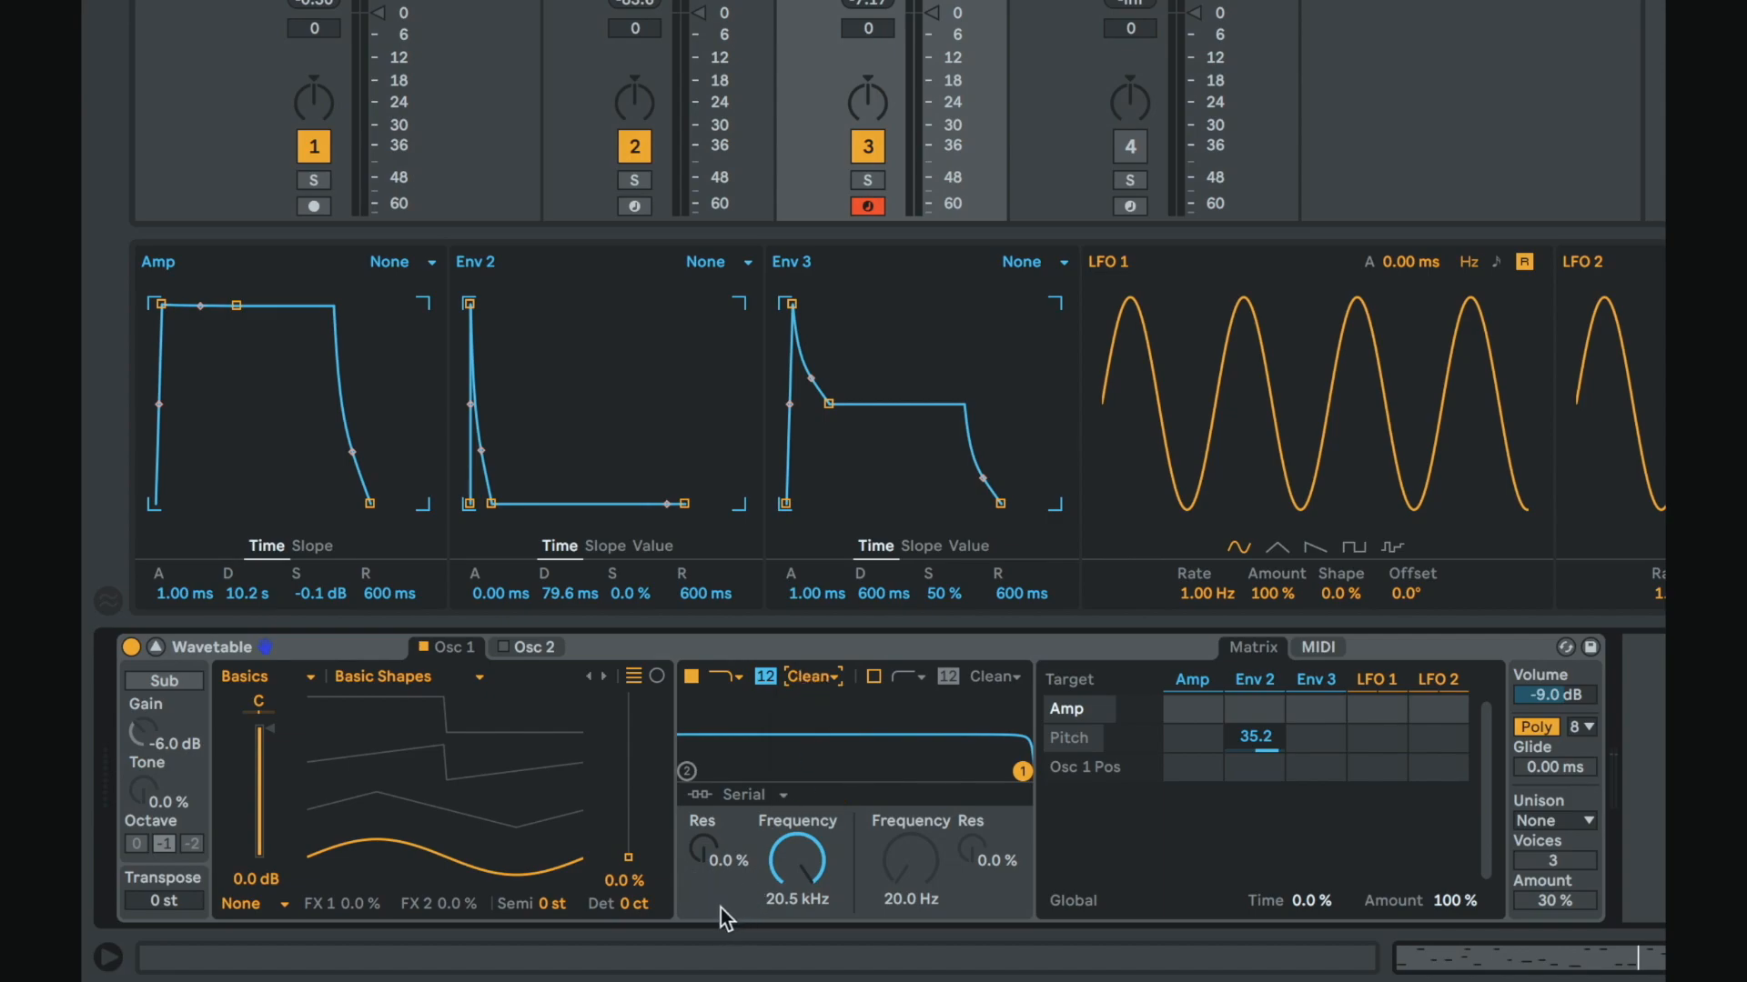
click(806, 682)
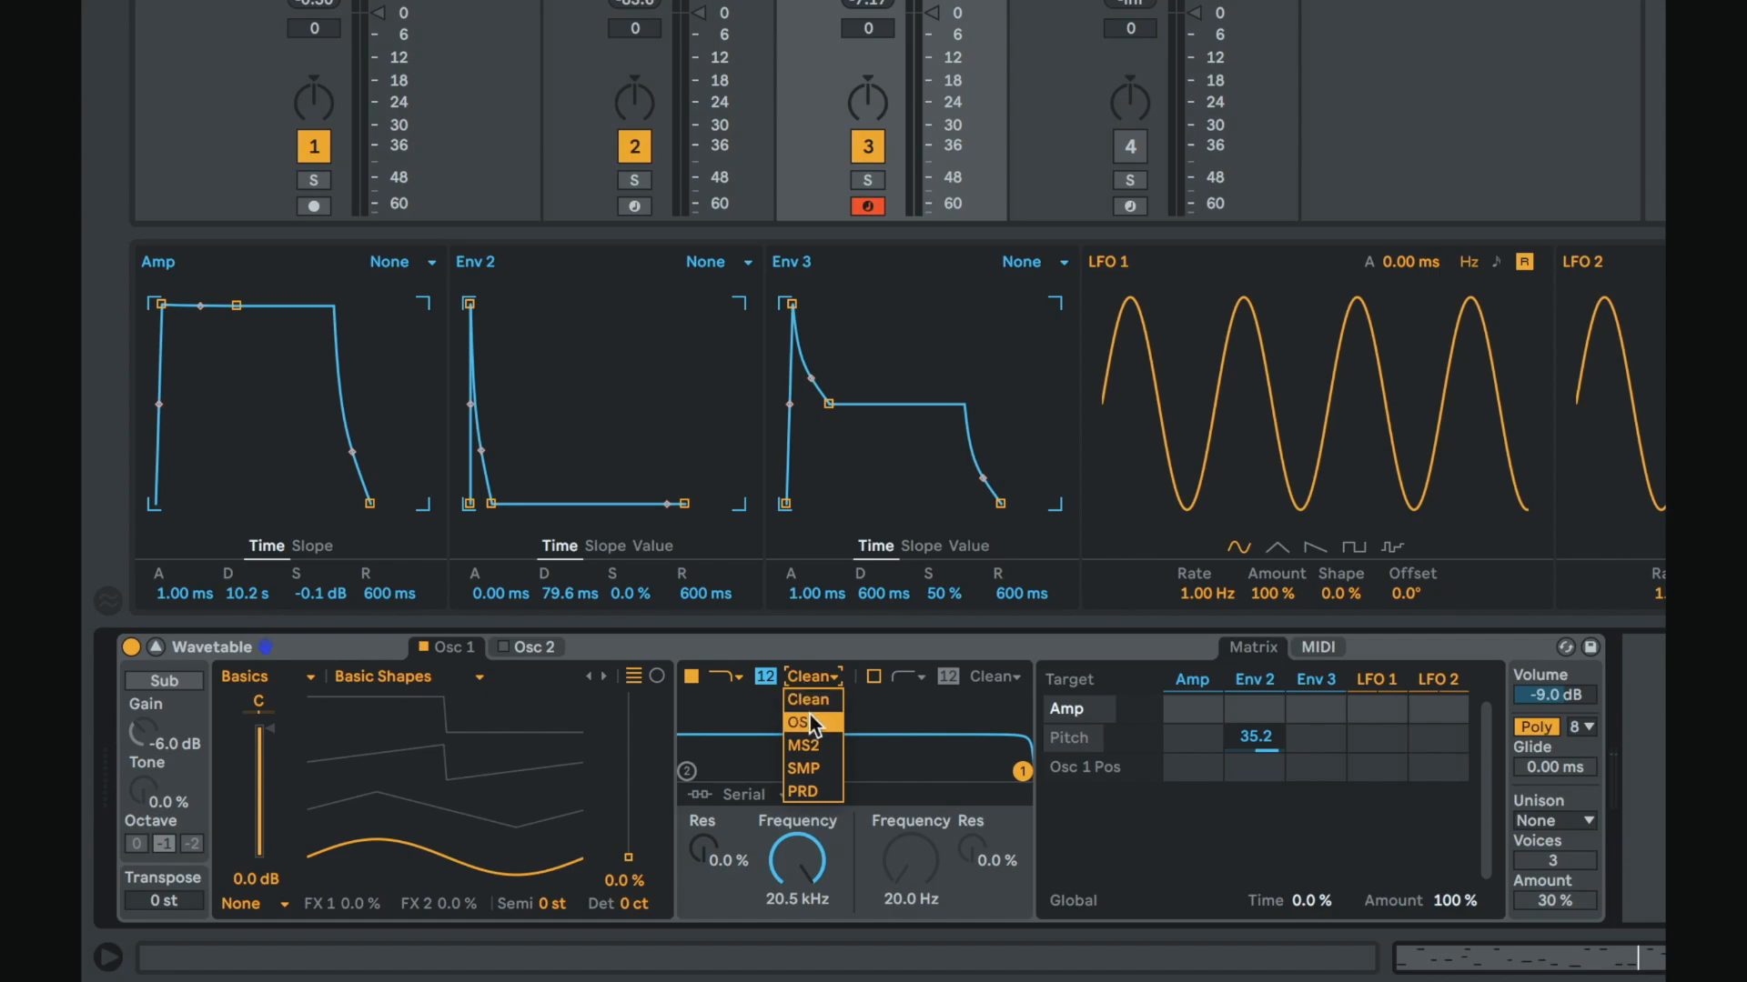
click(811, 720)
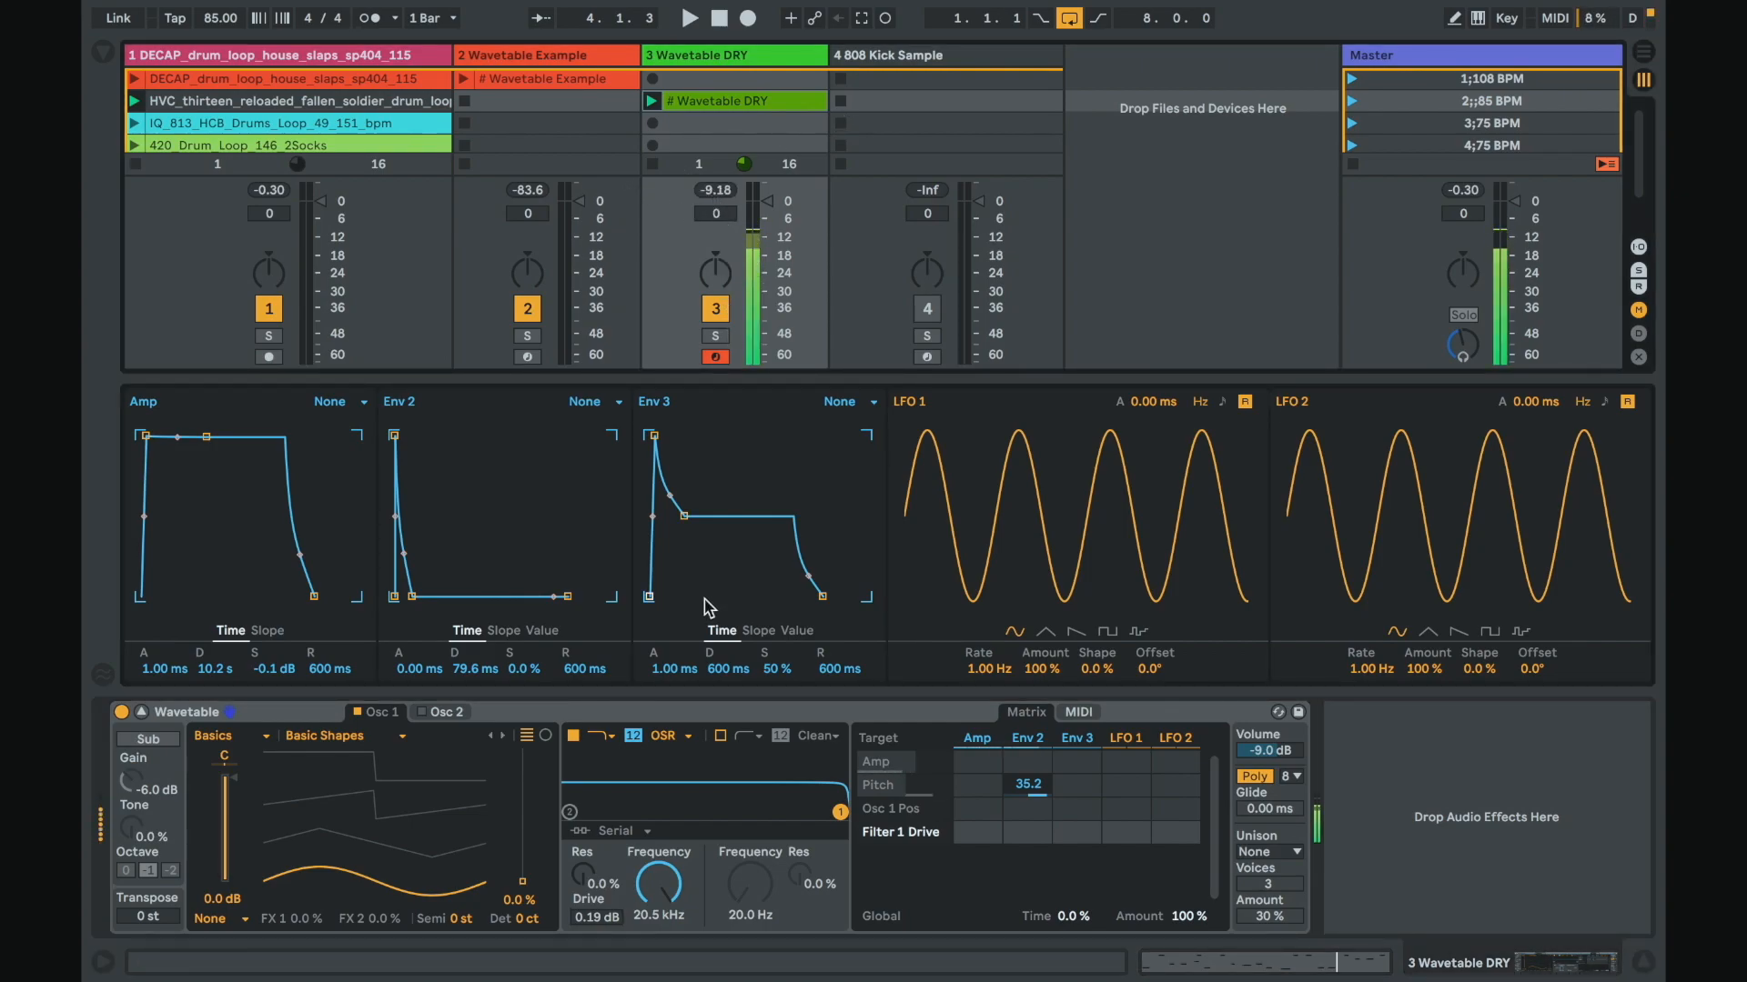
Step: Raise the filter Drive to about 12.9 dB and lower the synth's Volume to -17 dB
drag(600, 919, 600, 908)
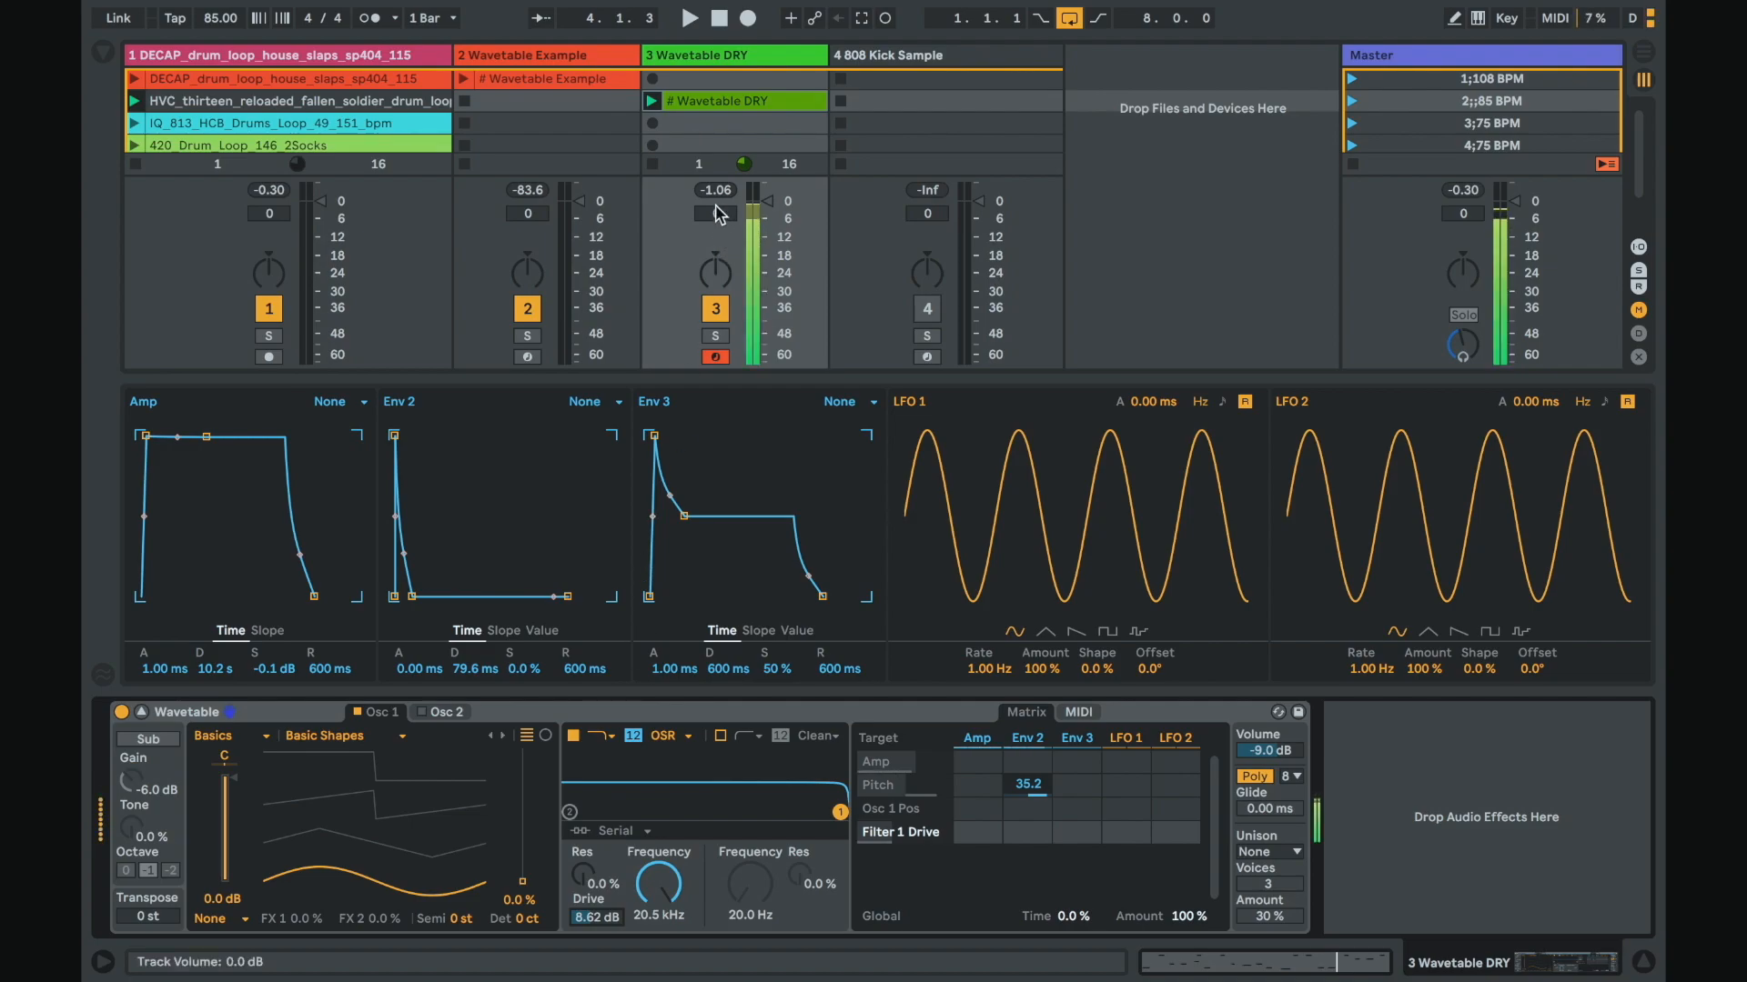
drag(597, 917, 597, 899)
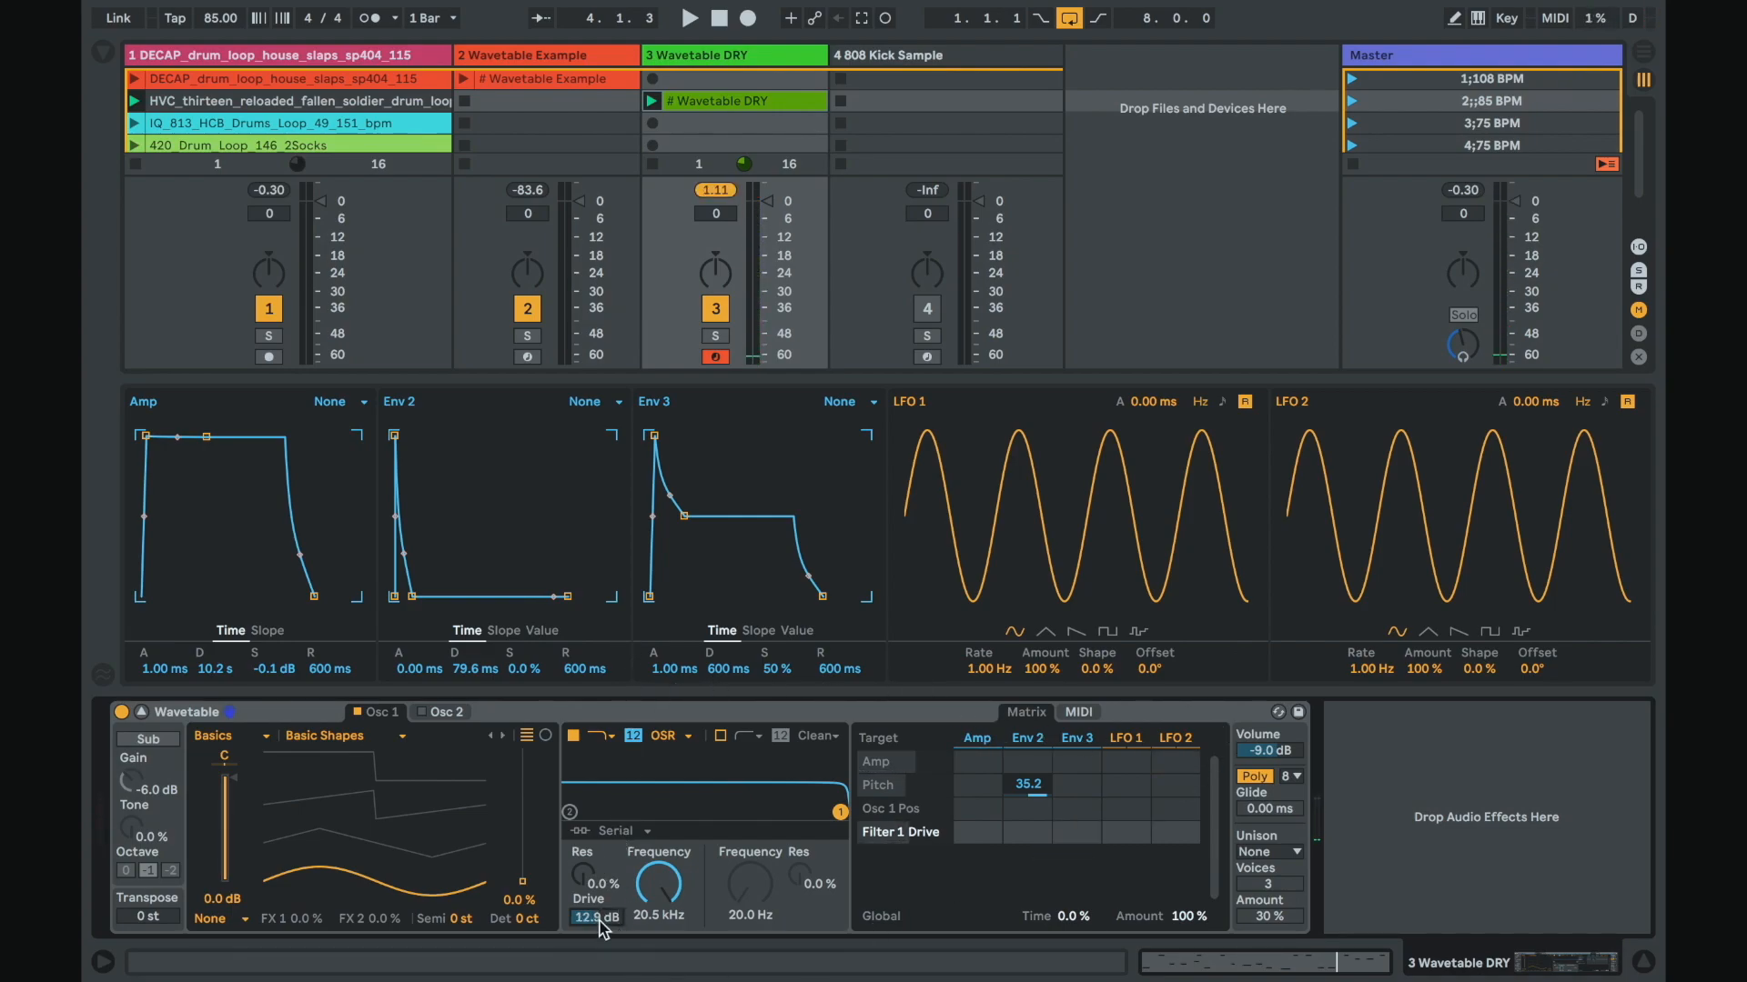
click(1252, 751)
drag(1254, 755, 1256, 762)
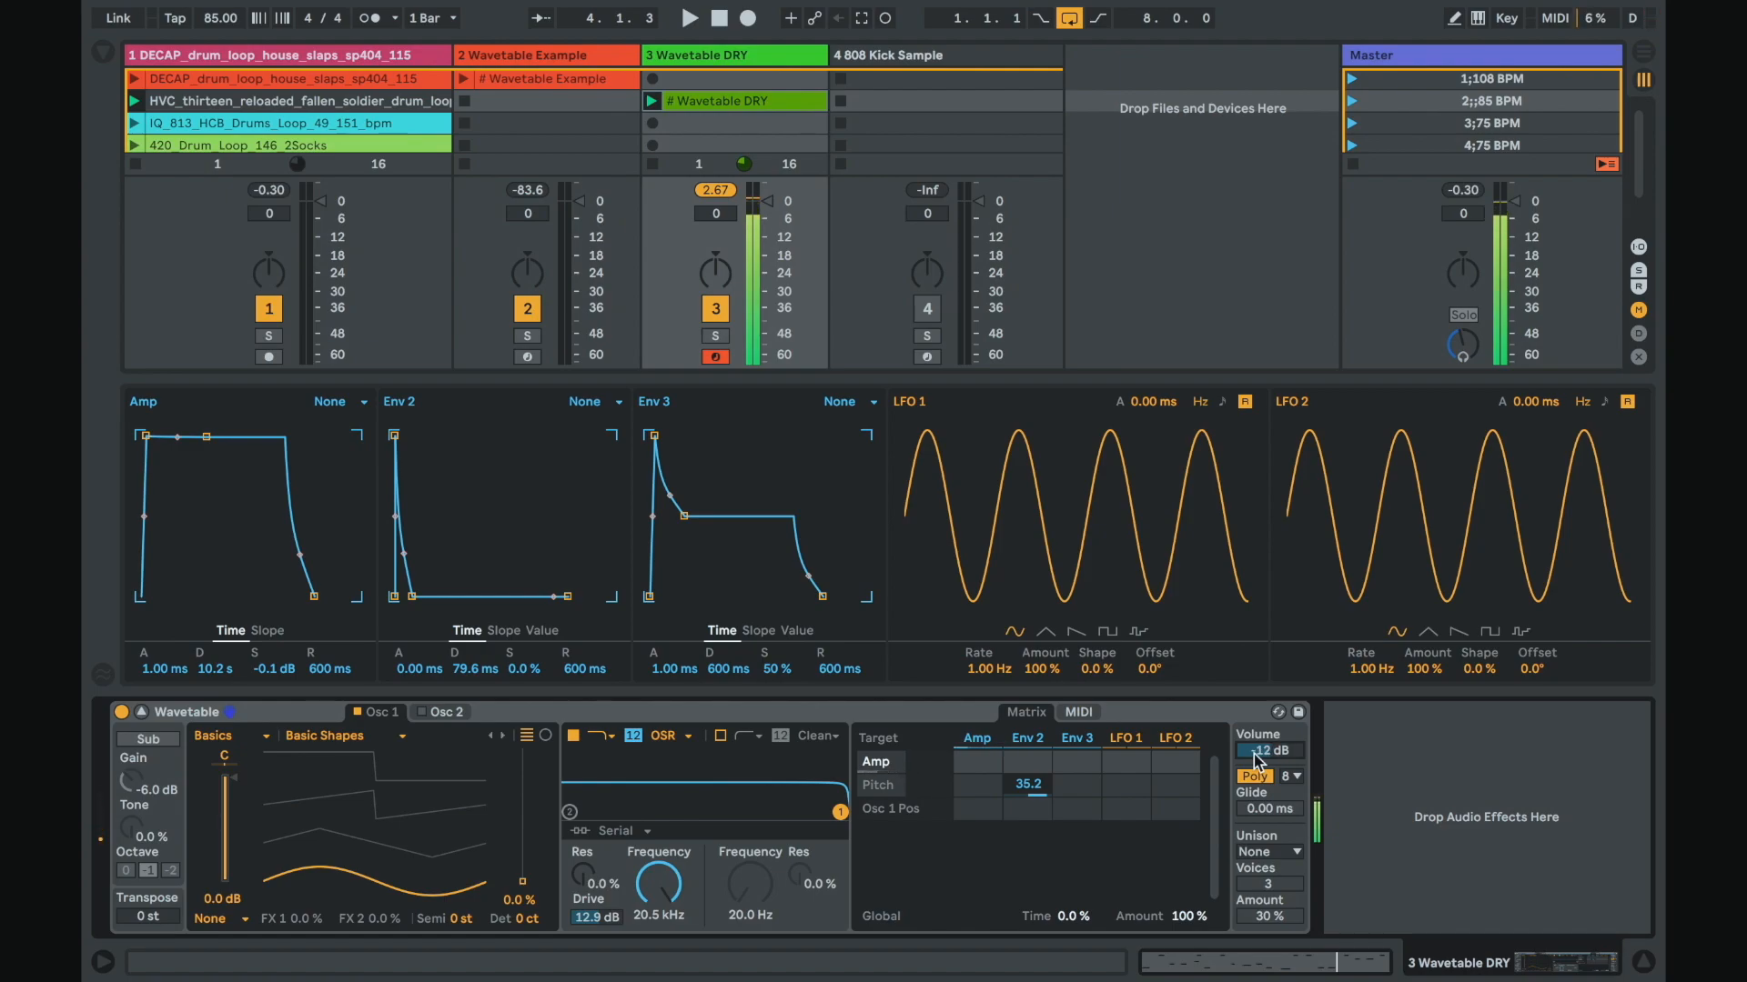
drag(1257, 760, 1258, 762)
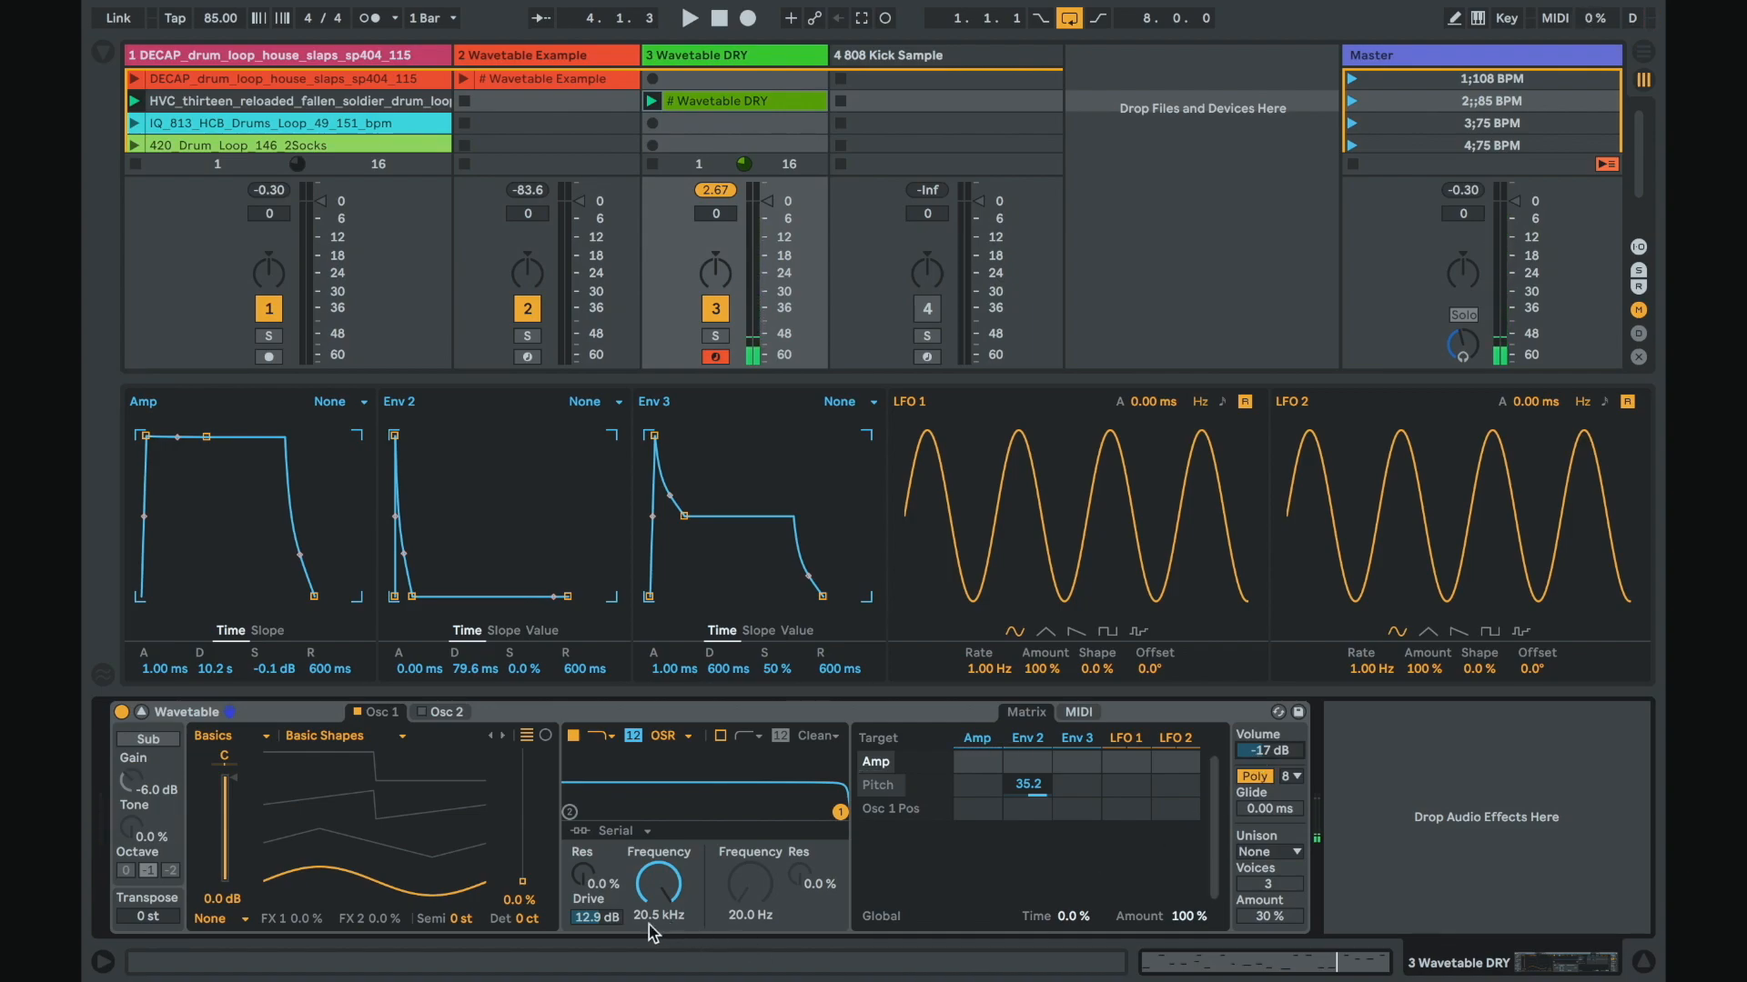
Step: Raise the filter Drive to about 17.4 dB
click(596, 917)
drag(596, 917, 596, 905)
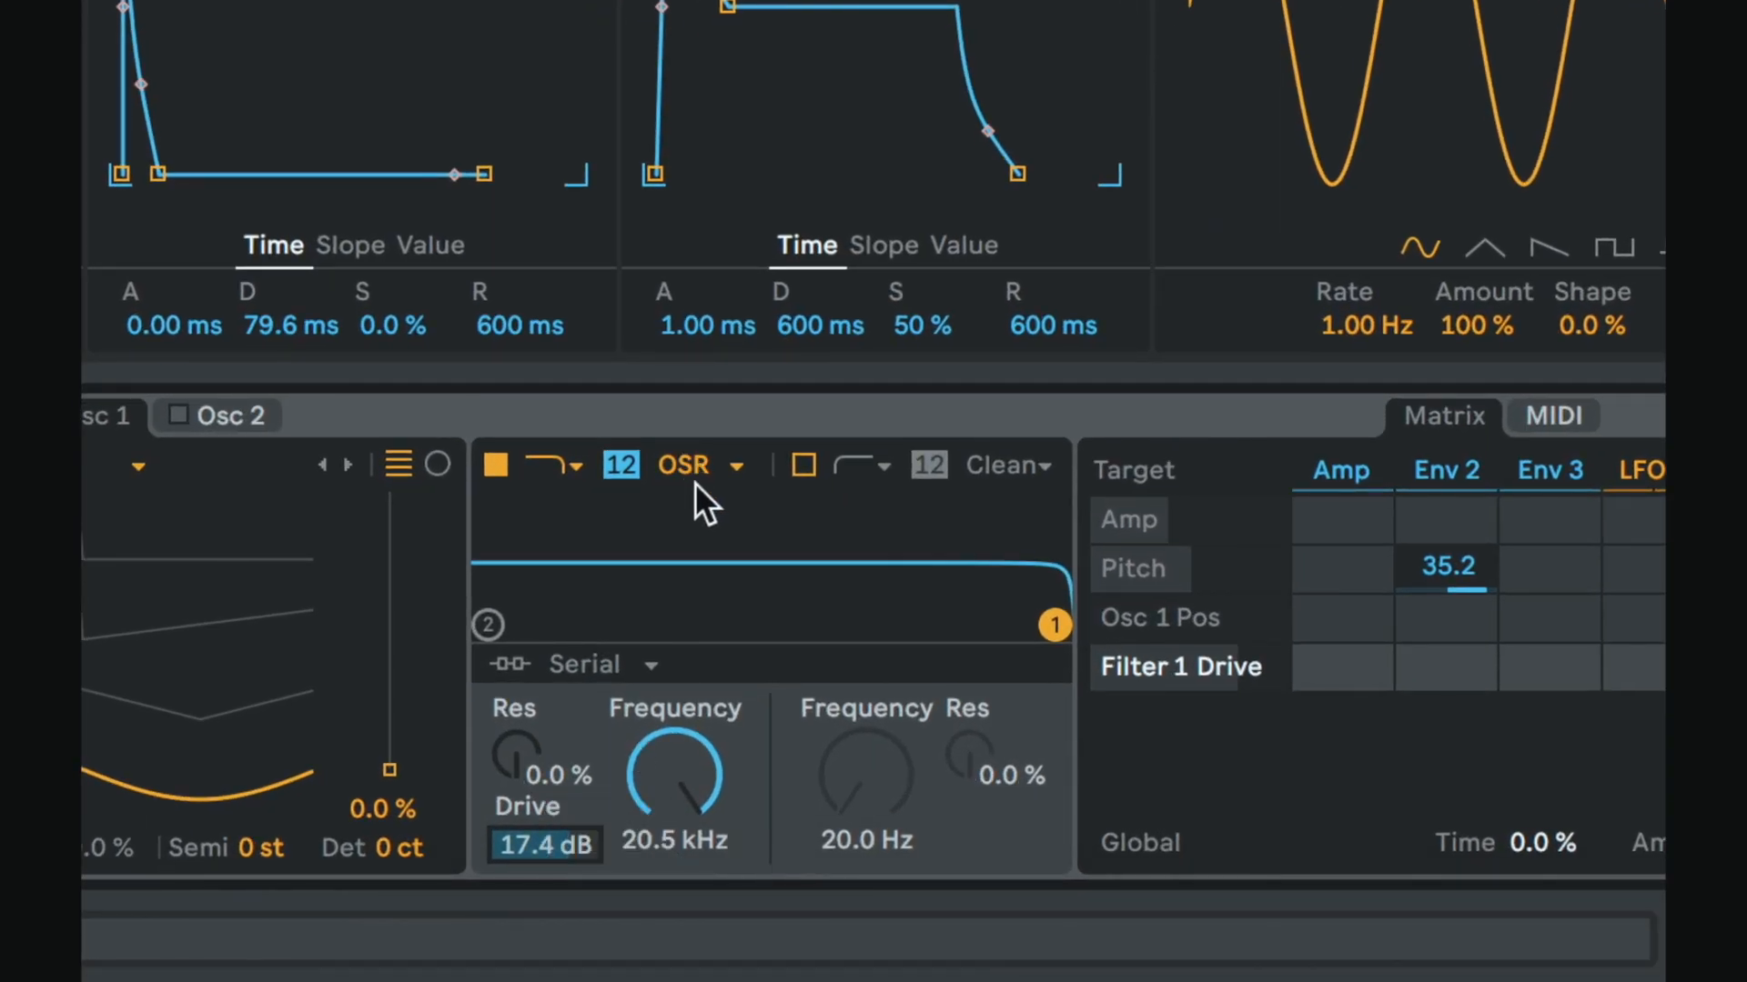
Step: Step through the filter's circuit types one after another, ending on PRD
click(708, 458)
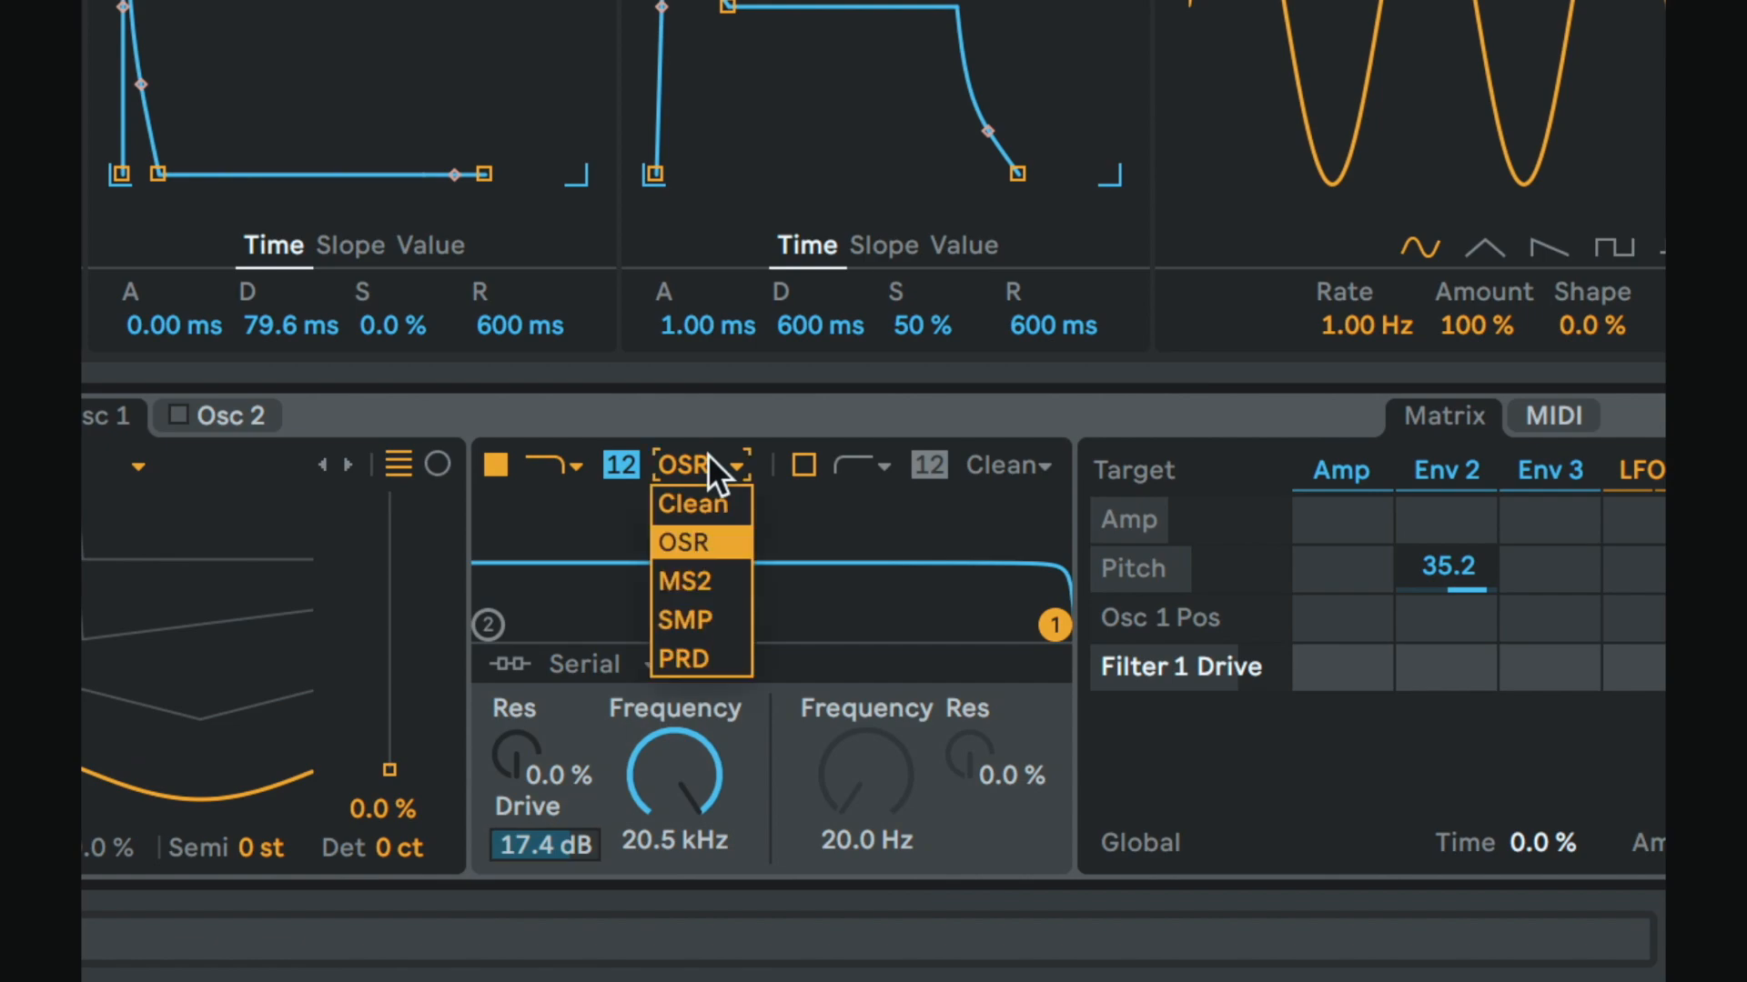
click(707, 455)
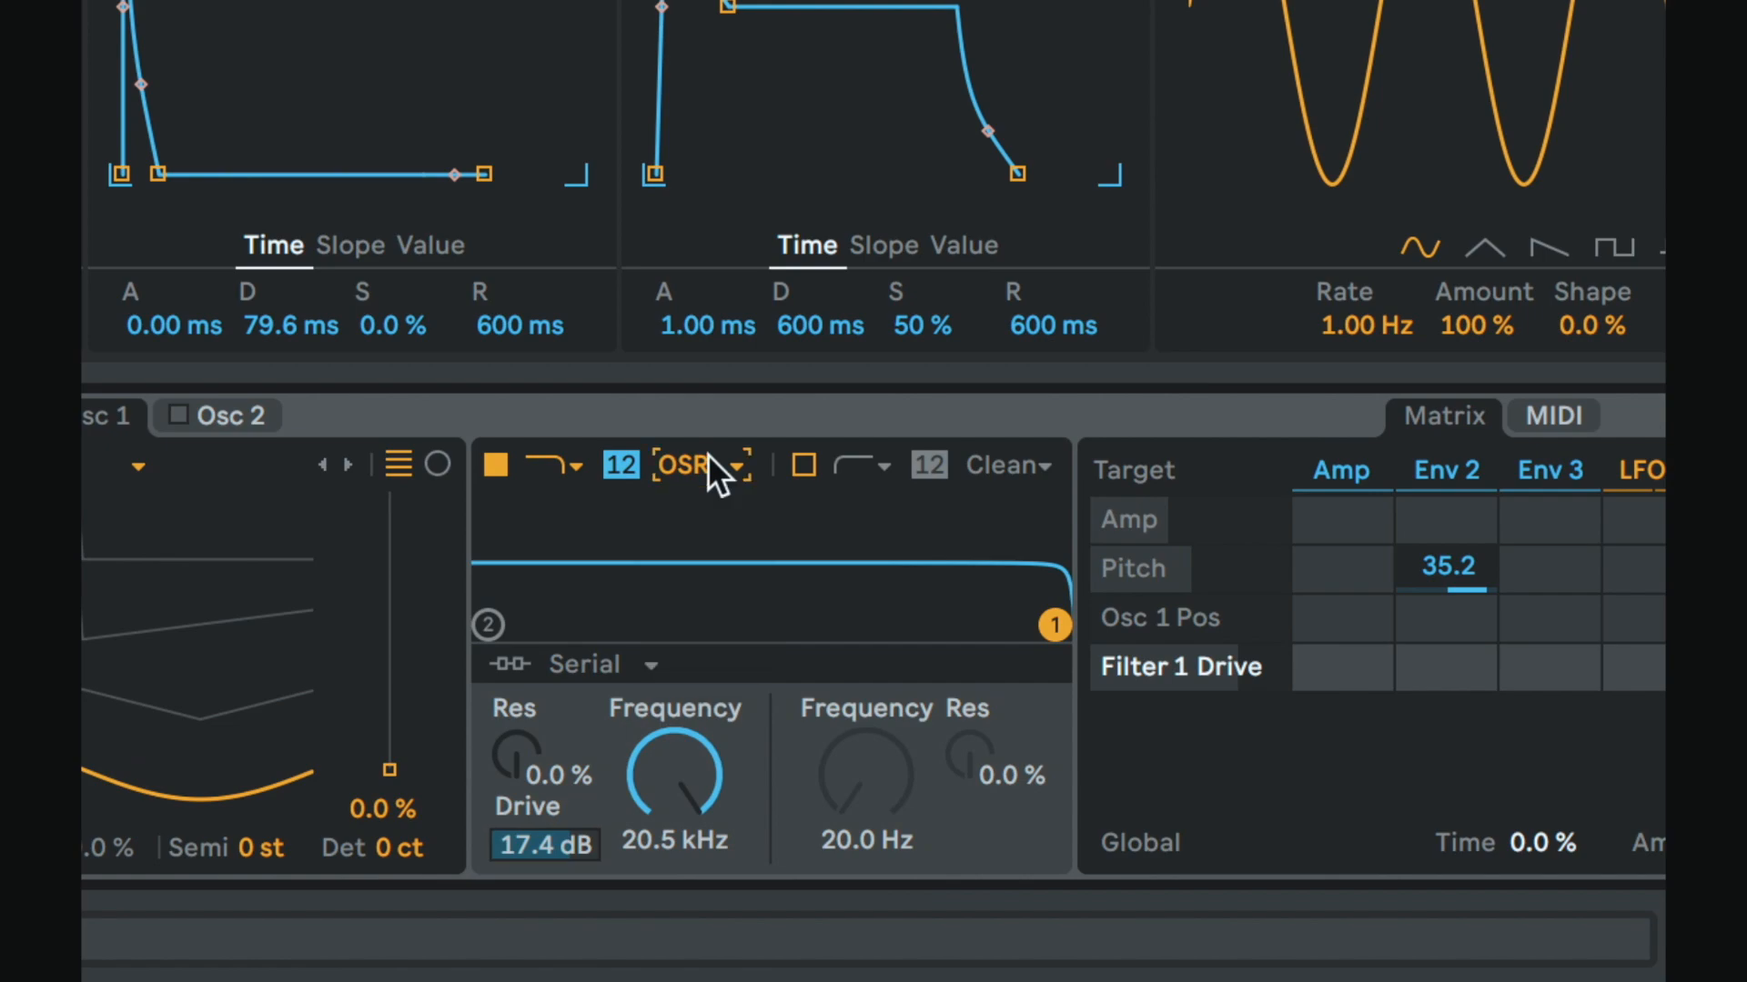
click(708, 455)
click(708, 455)
key(Up)
key(Up)
key(Down)
key(Up)
key(Up)
key(Up)
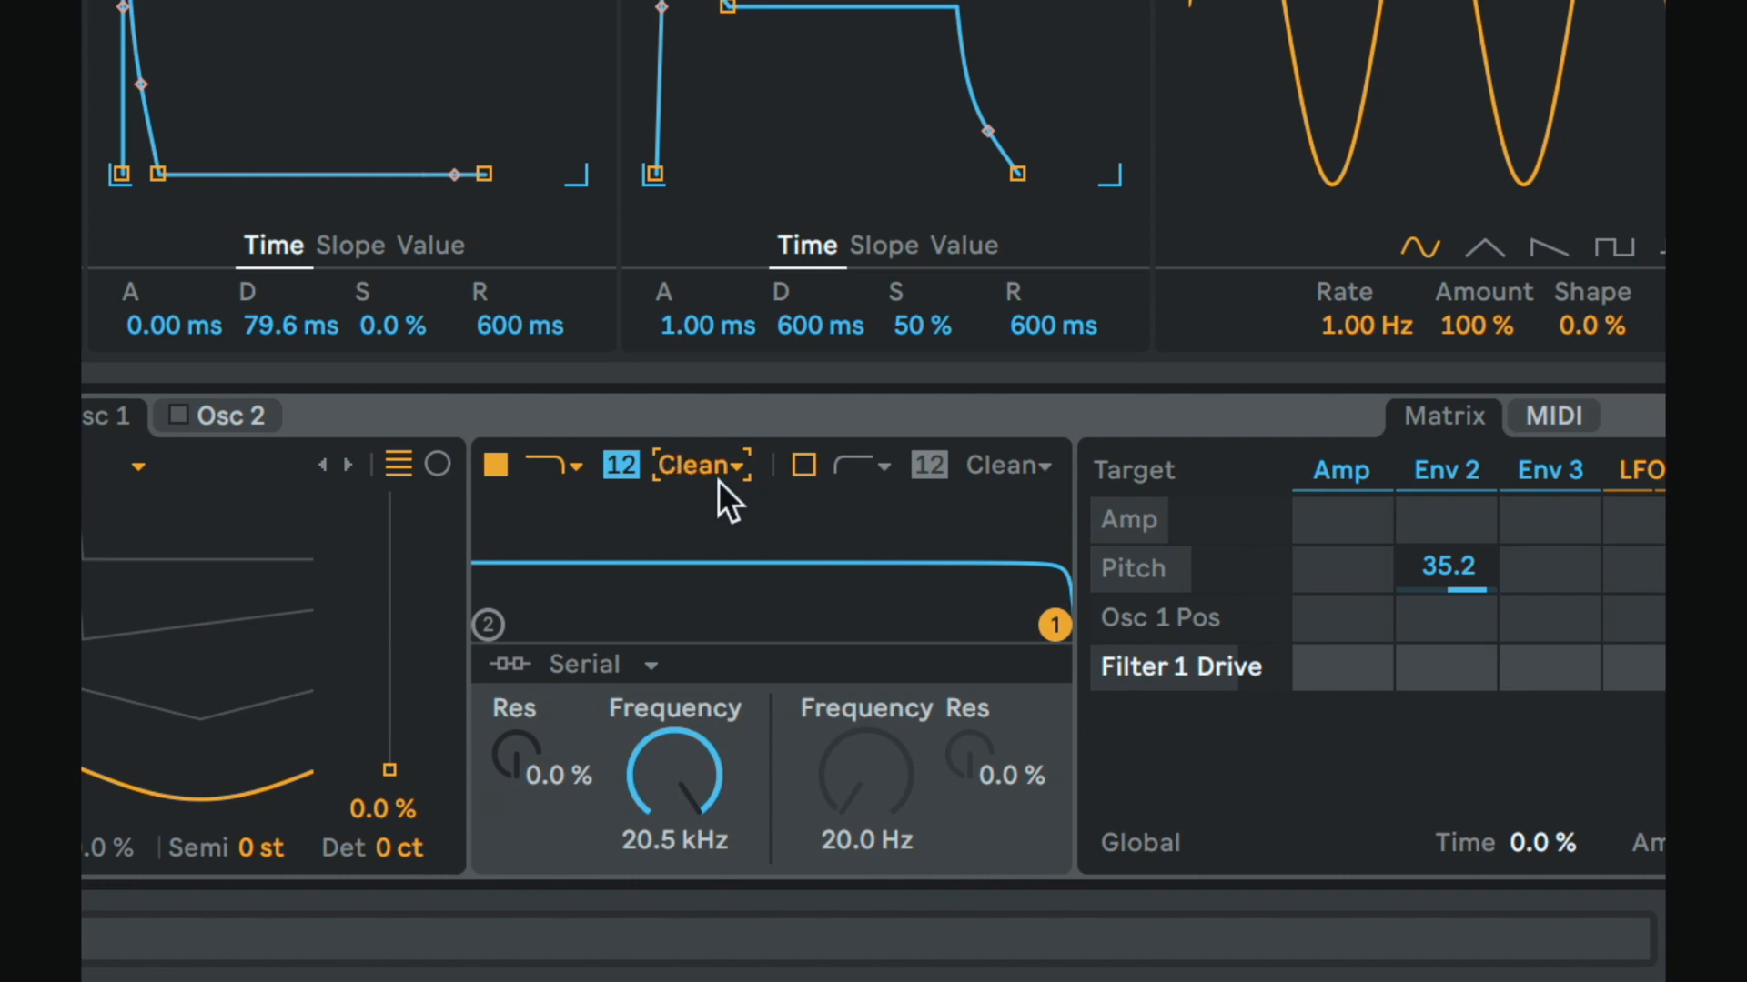
key(Down)
key(Down)
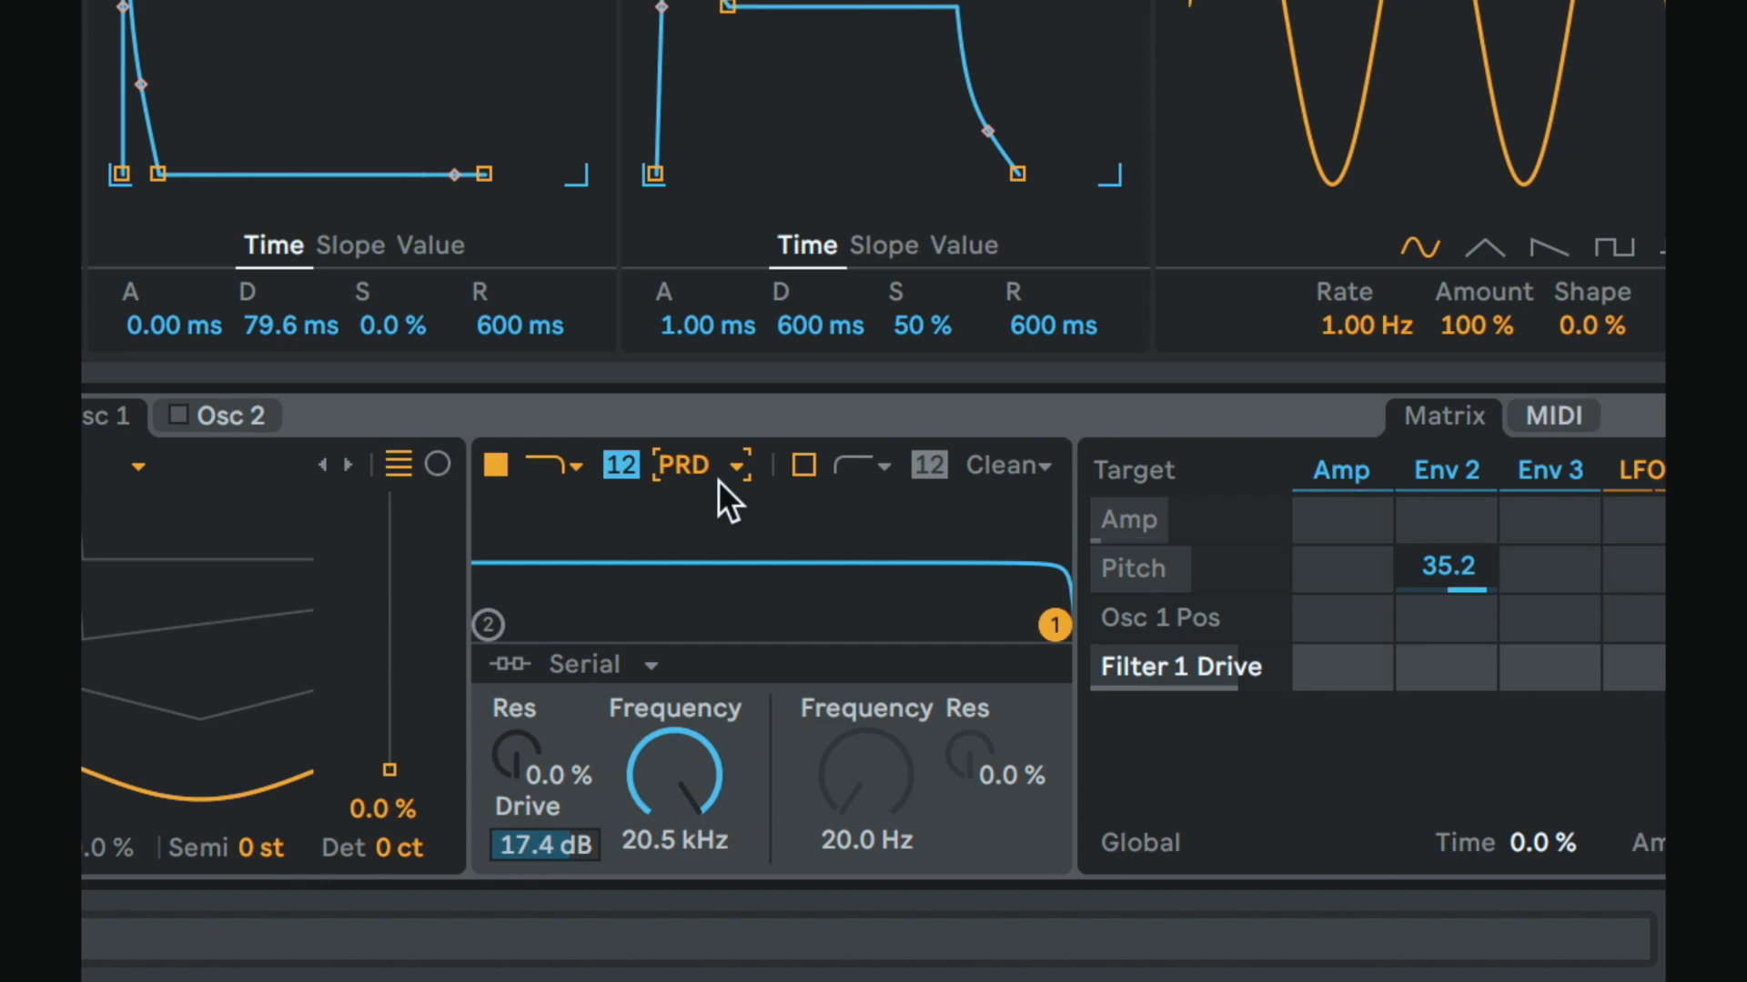
key(Up)
key(Up)
key(Up)
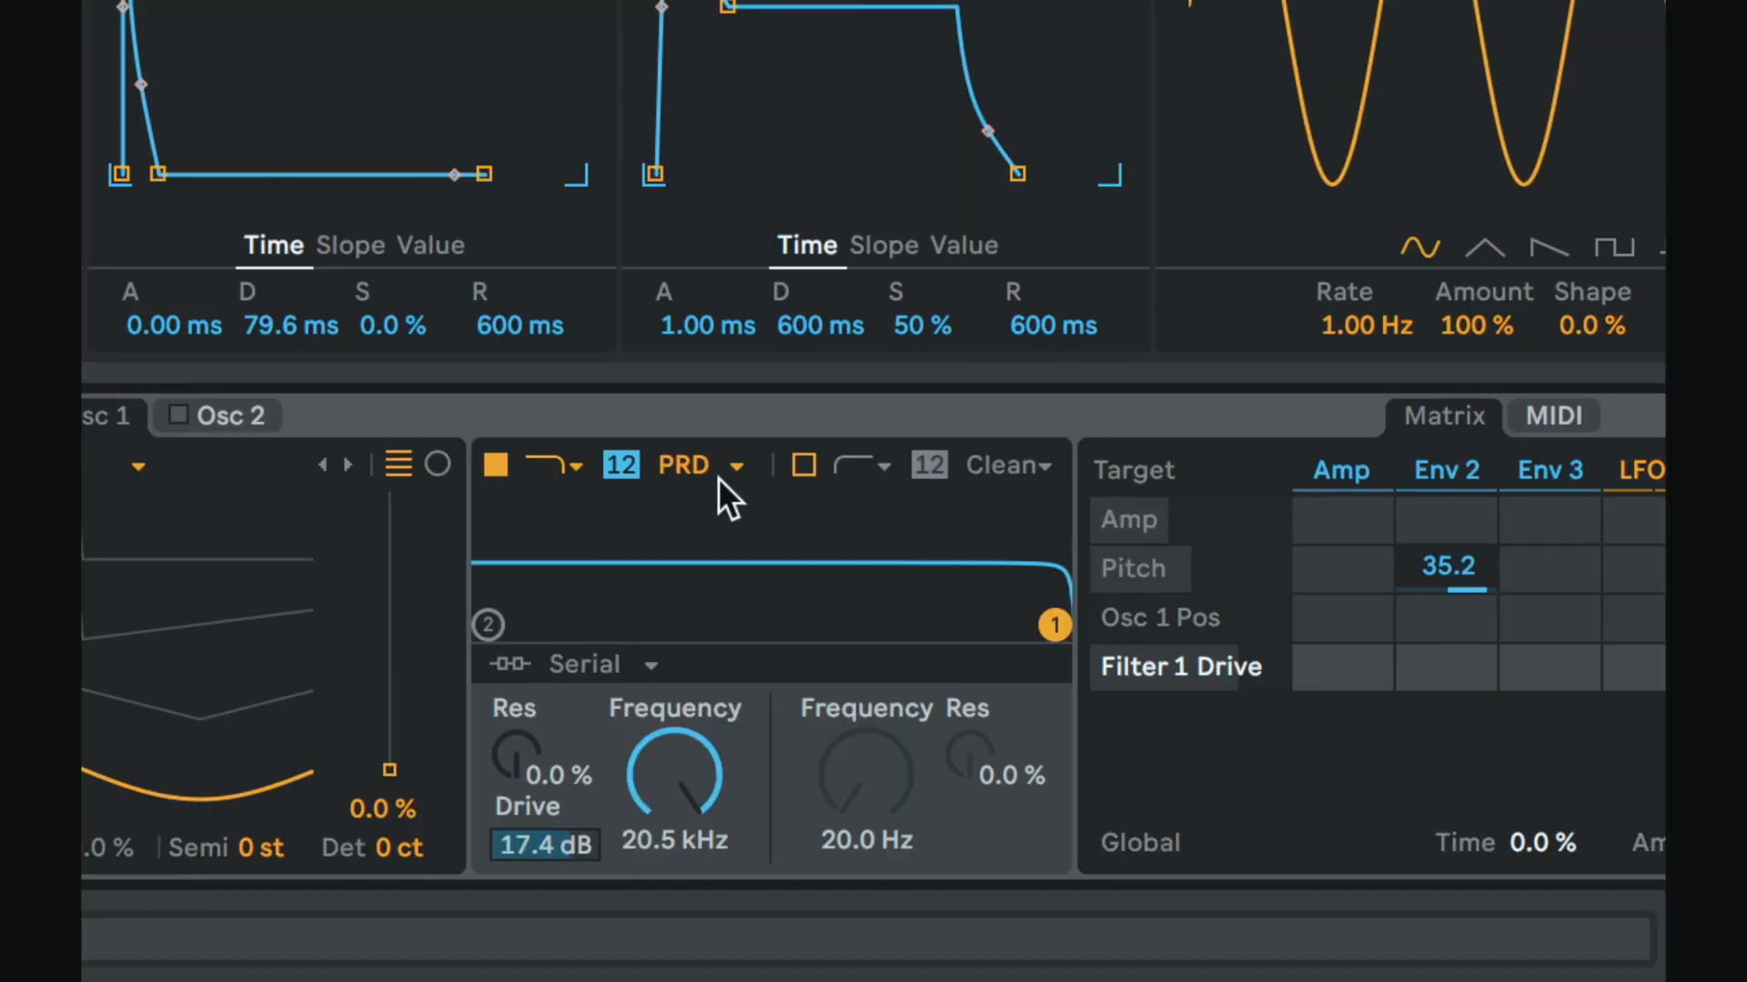
Step: Set the filter circuit to PRD and start playback to hear it
click(712, 467)
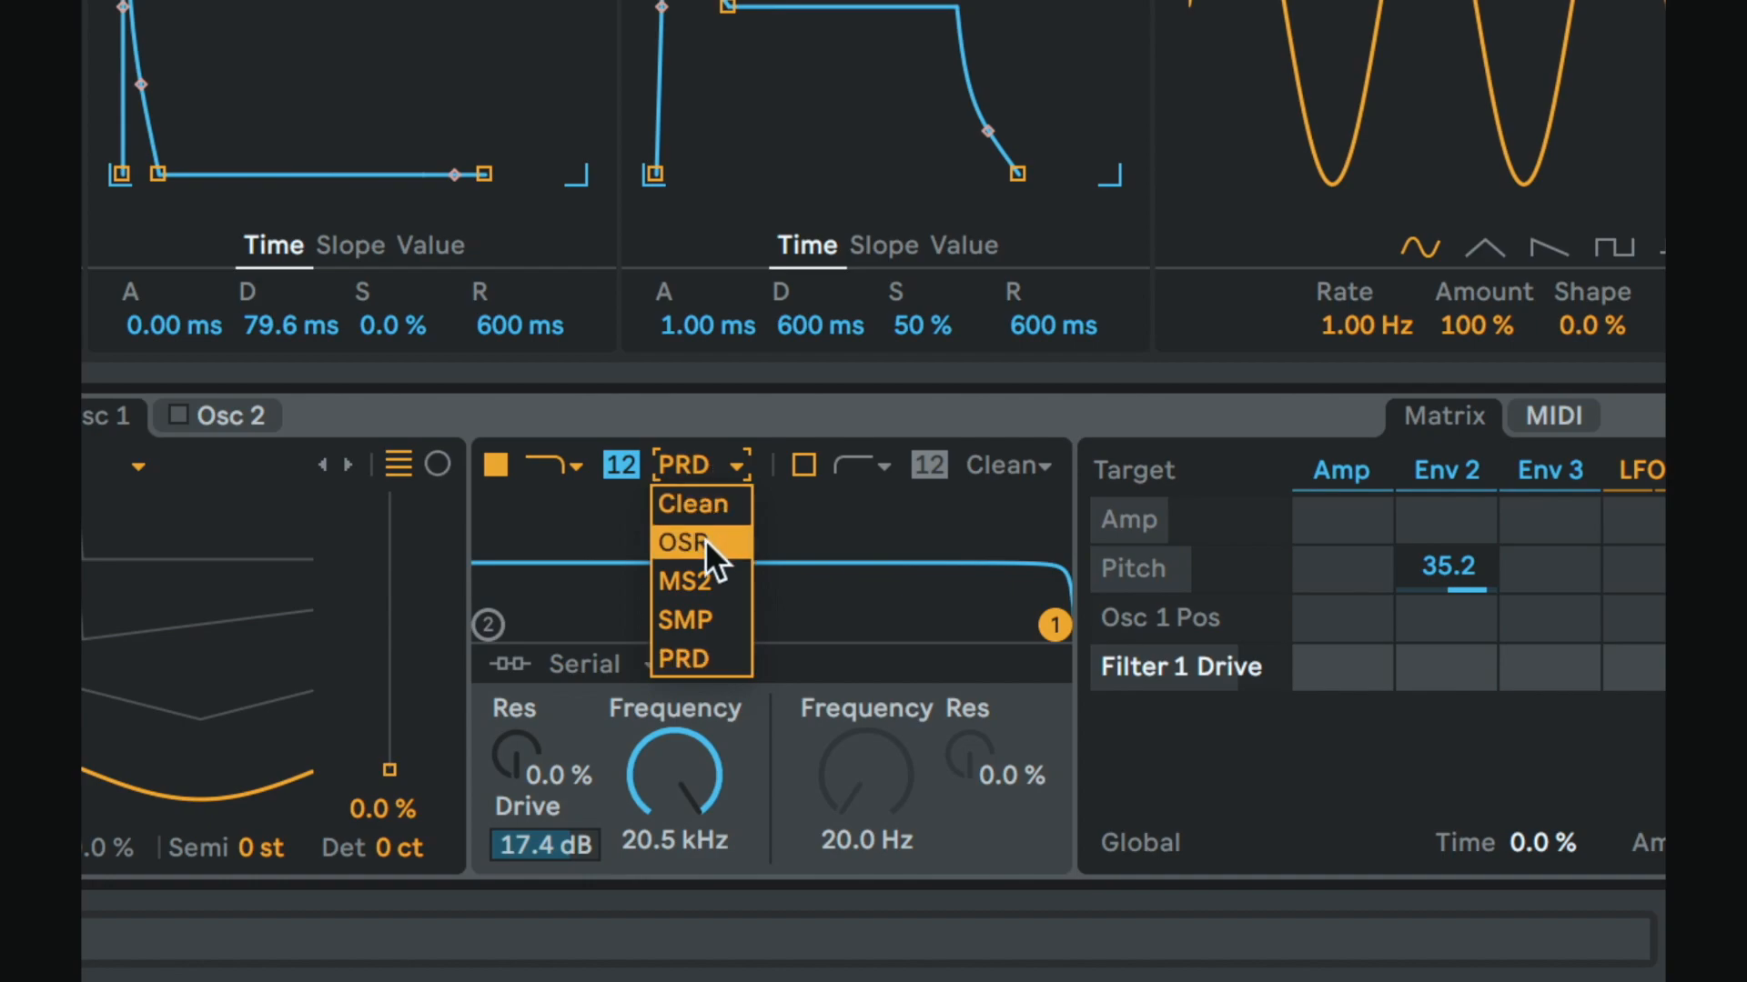
click(691, 661)
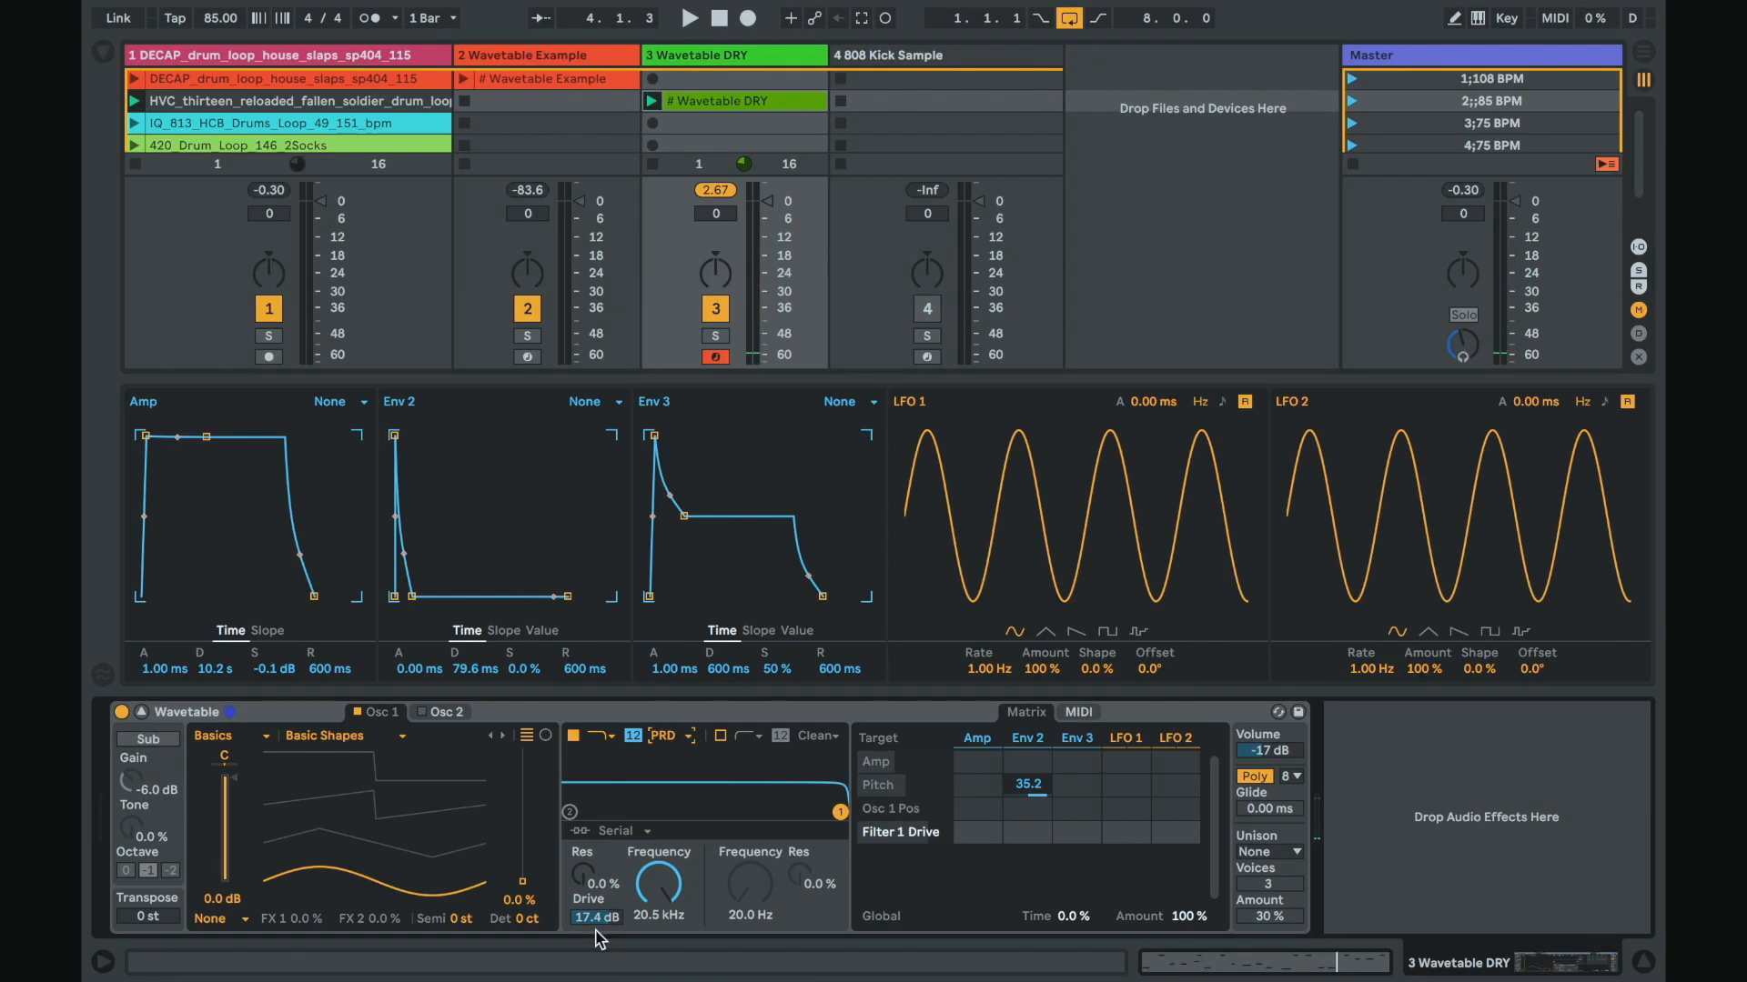
key(space)
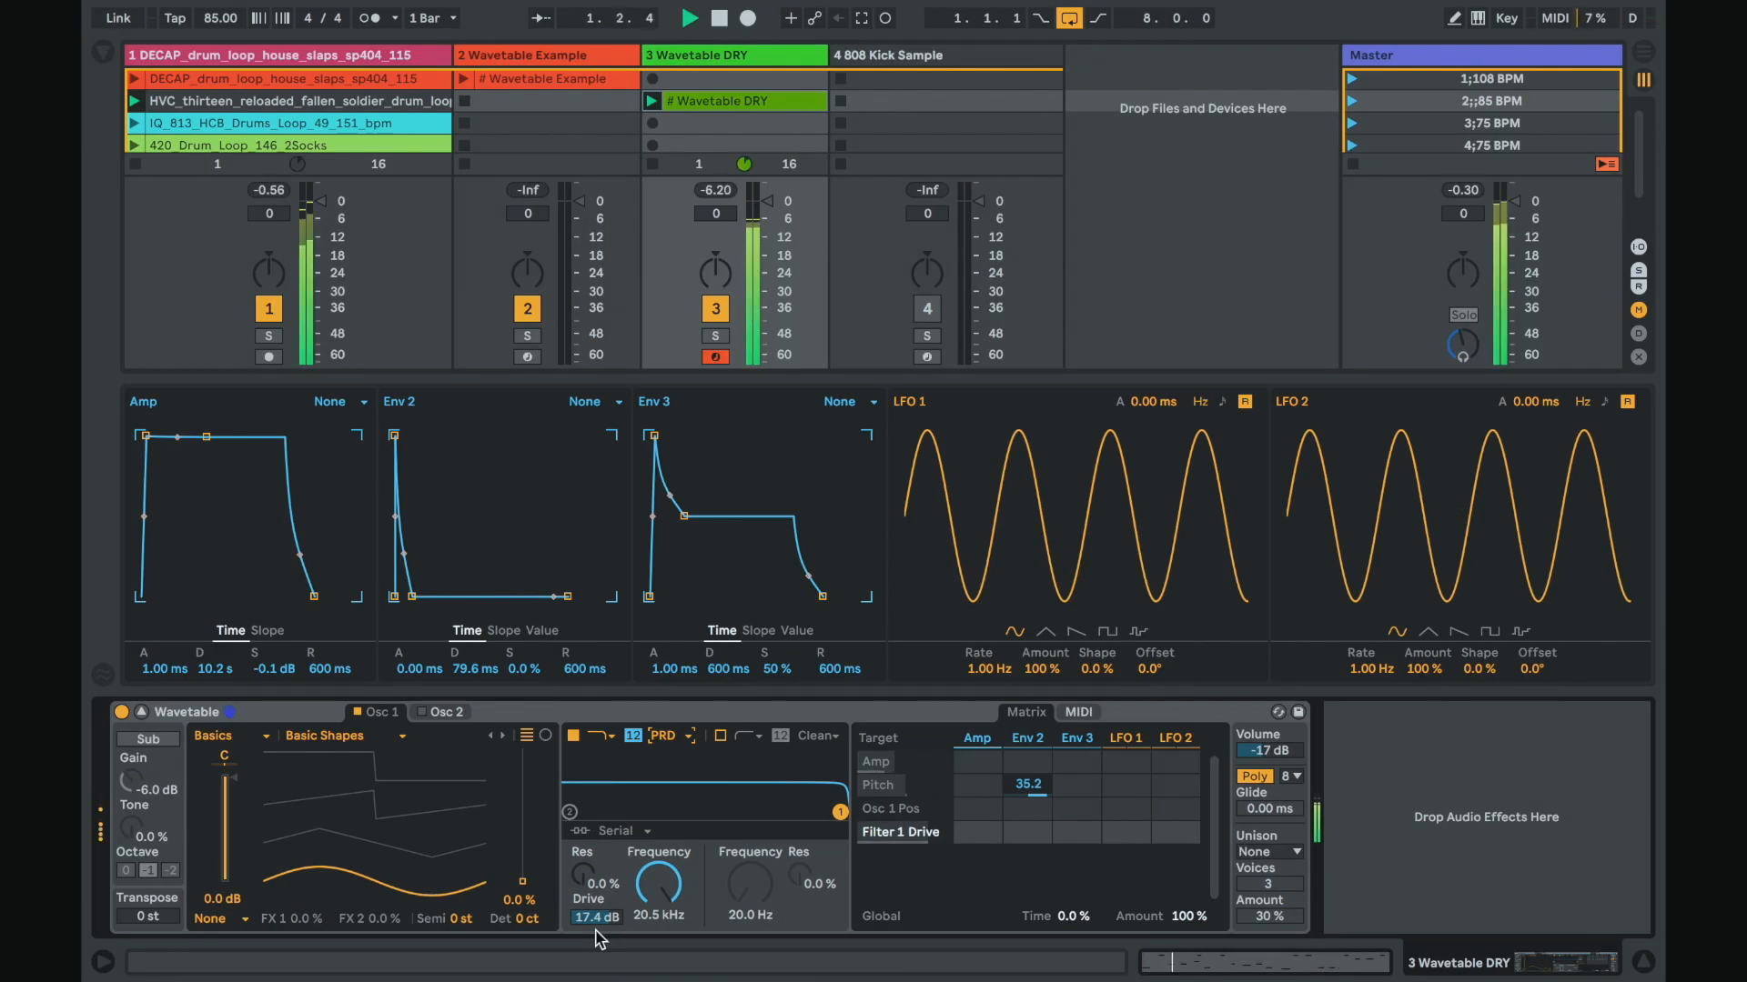
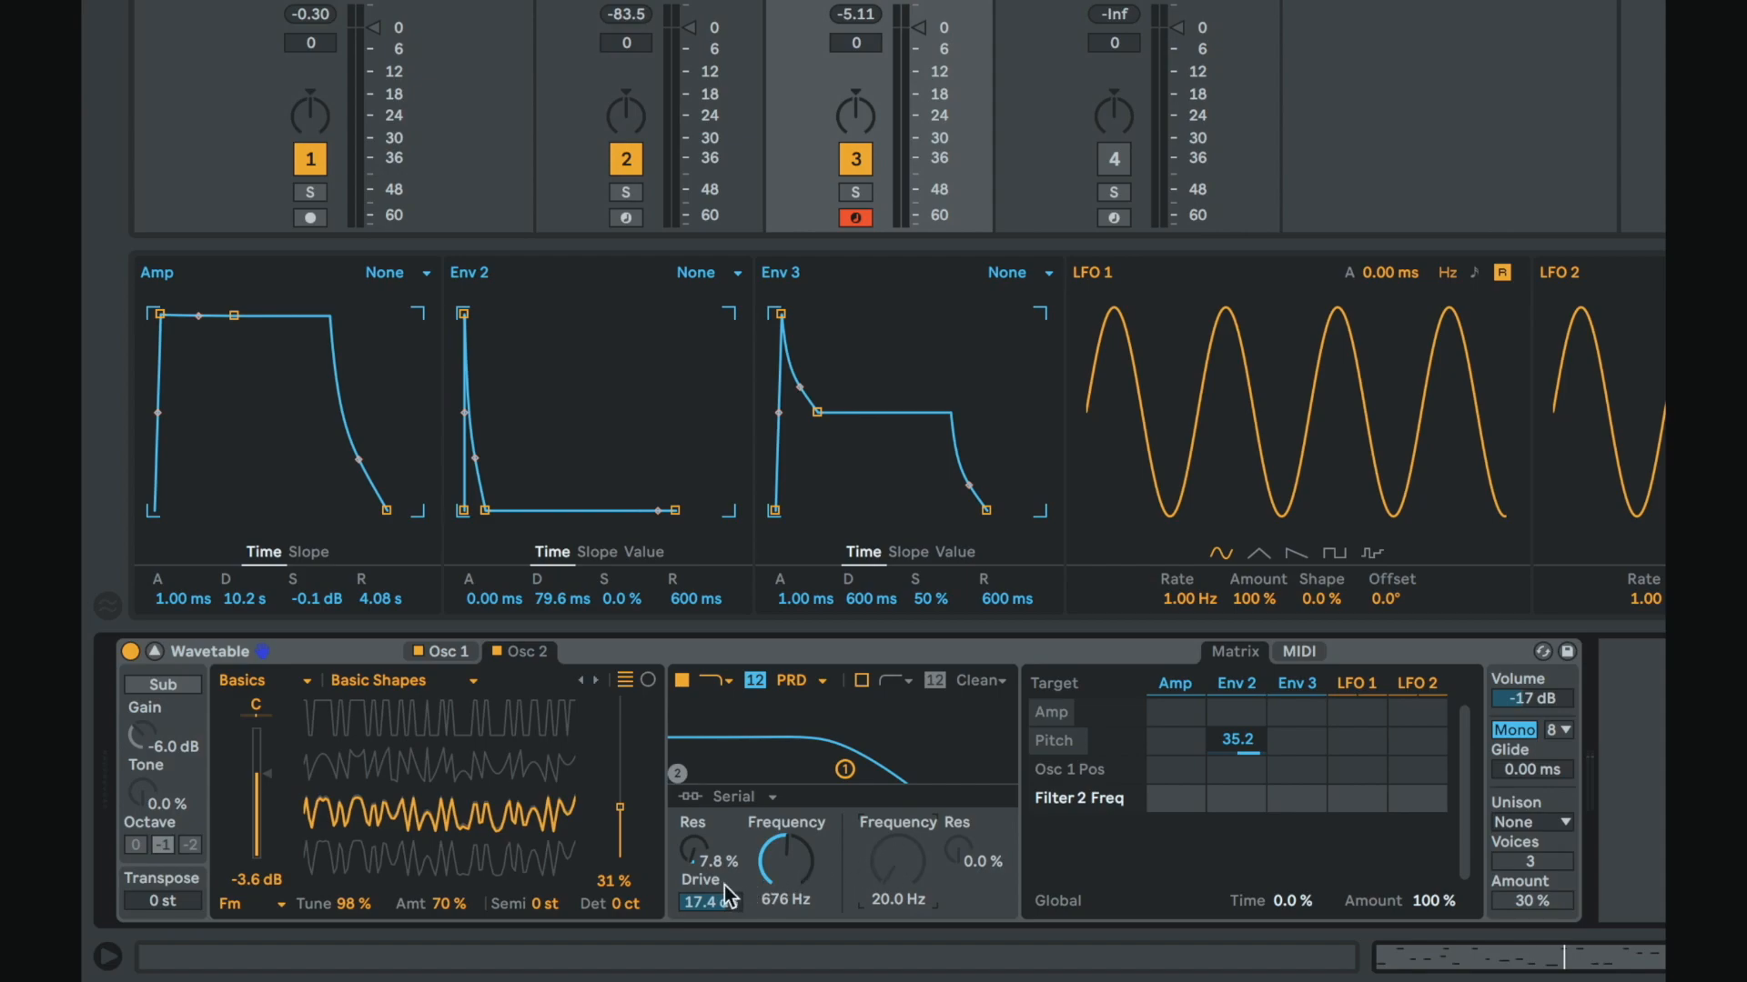
Step: Make Filter 1 Frequency the modulation target and route Env 3 to it at an amount of 100
click(722, 904)
click(780, 871)
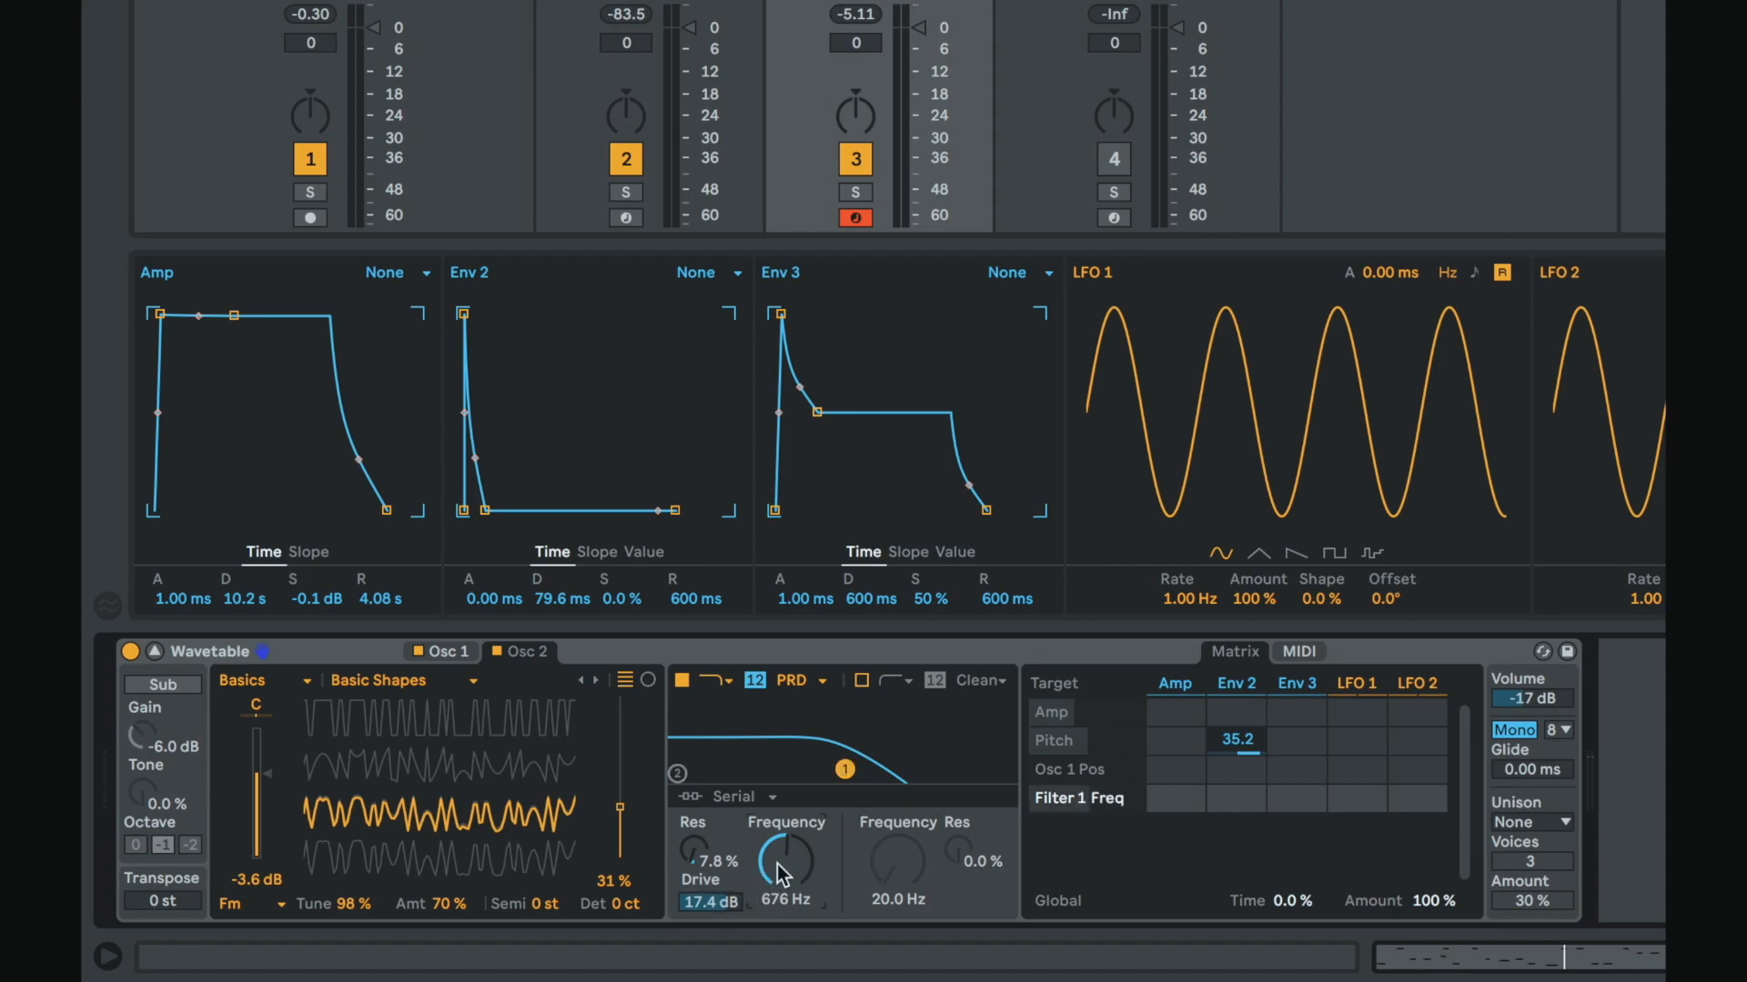
click(890, 866)
click(703, 904)
click(799, 872)
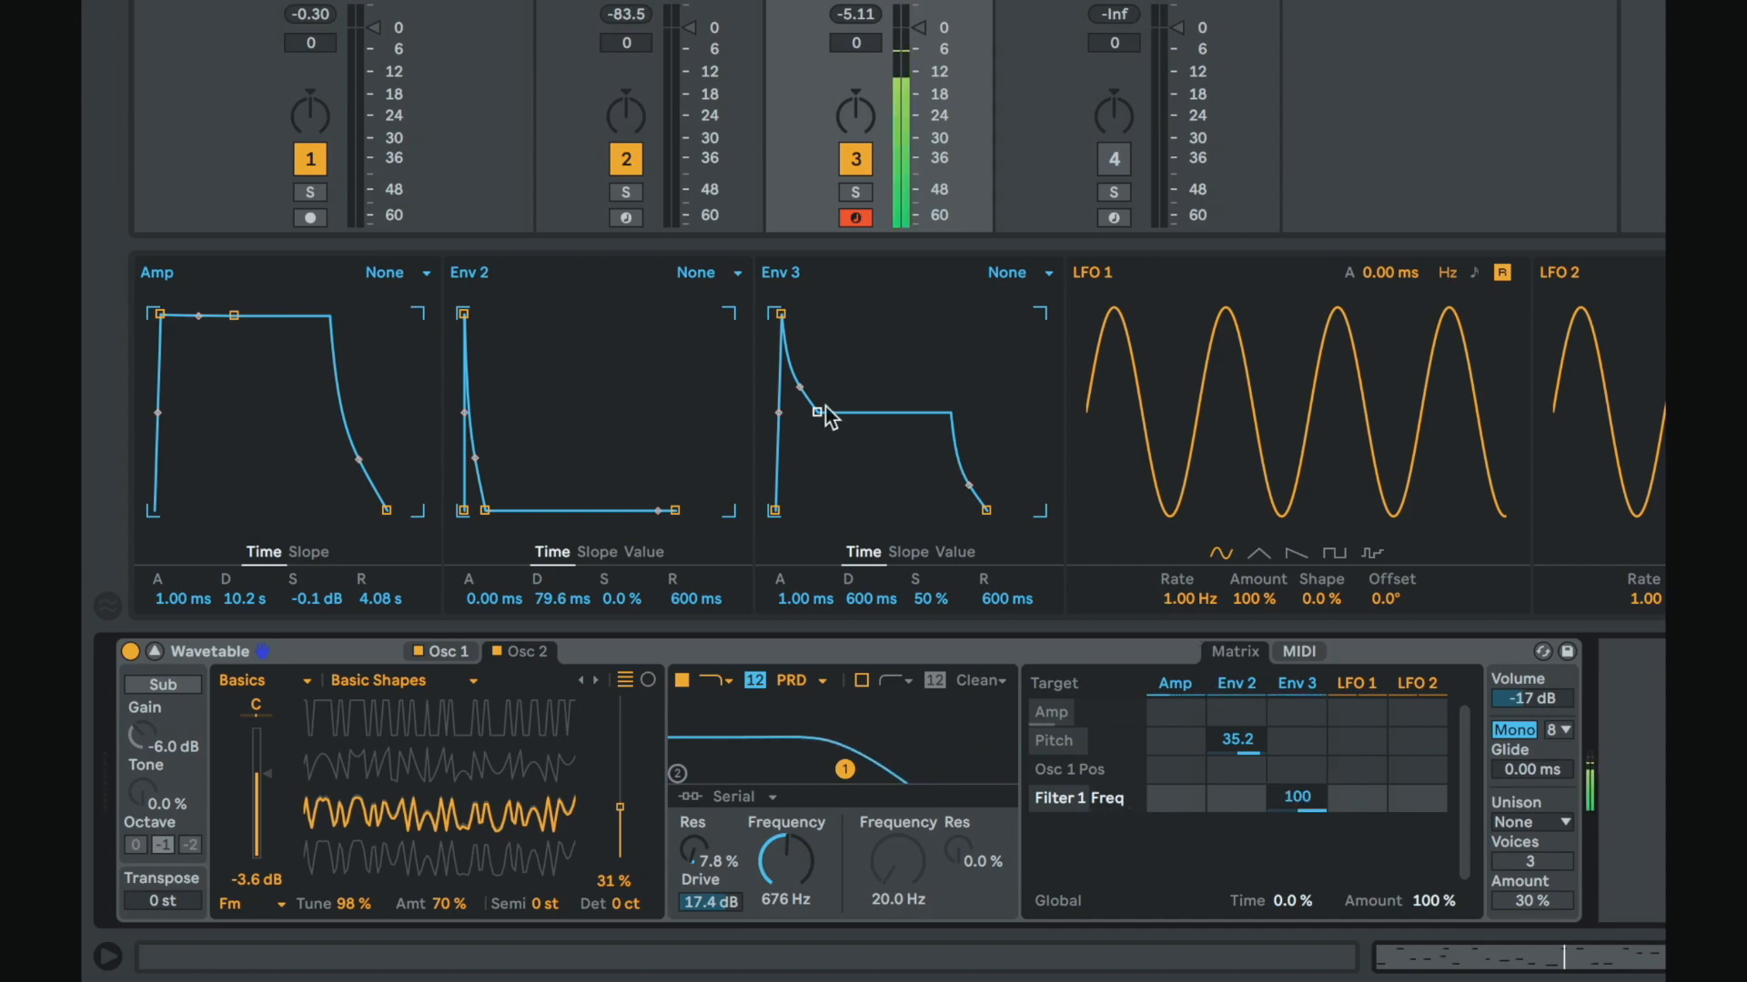
Step: Reshape Env 3 by lowering its sustain to 0% with about 809 ms decay and its attack to 0 ms
drag(825, 409, 818, 509)
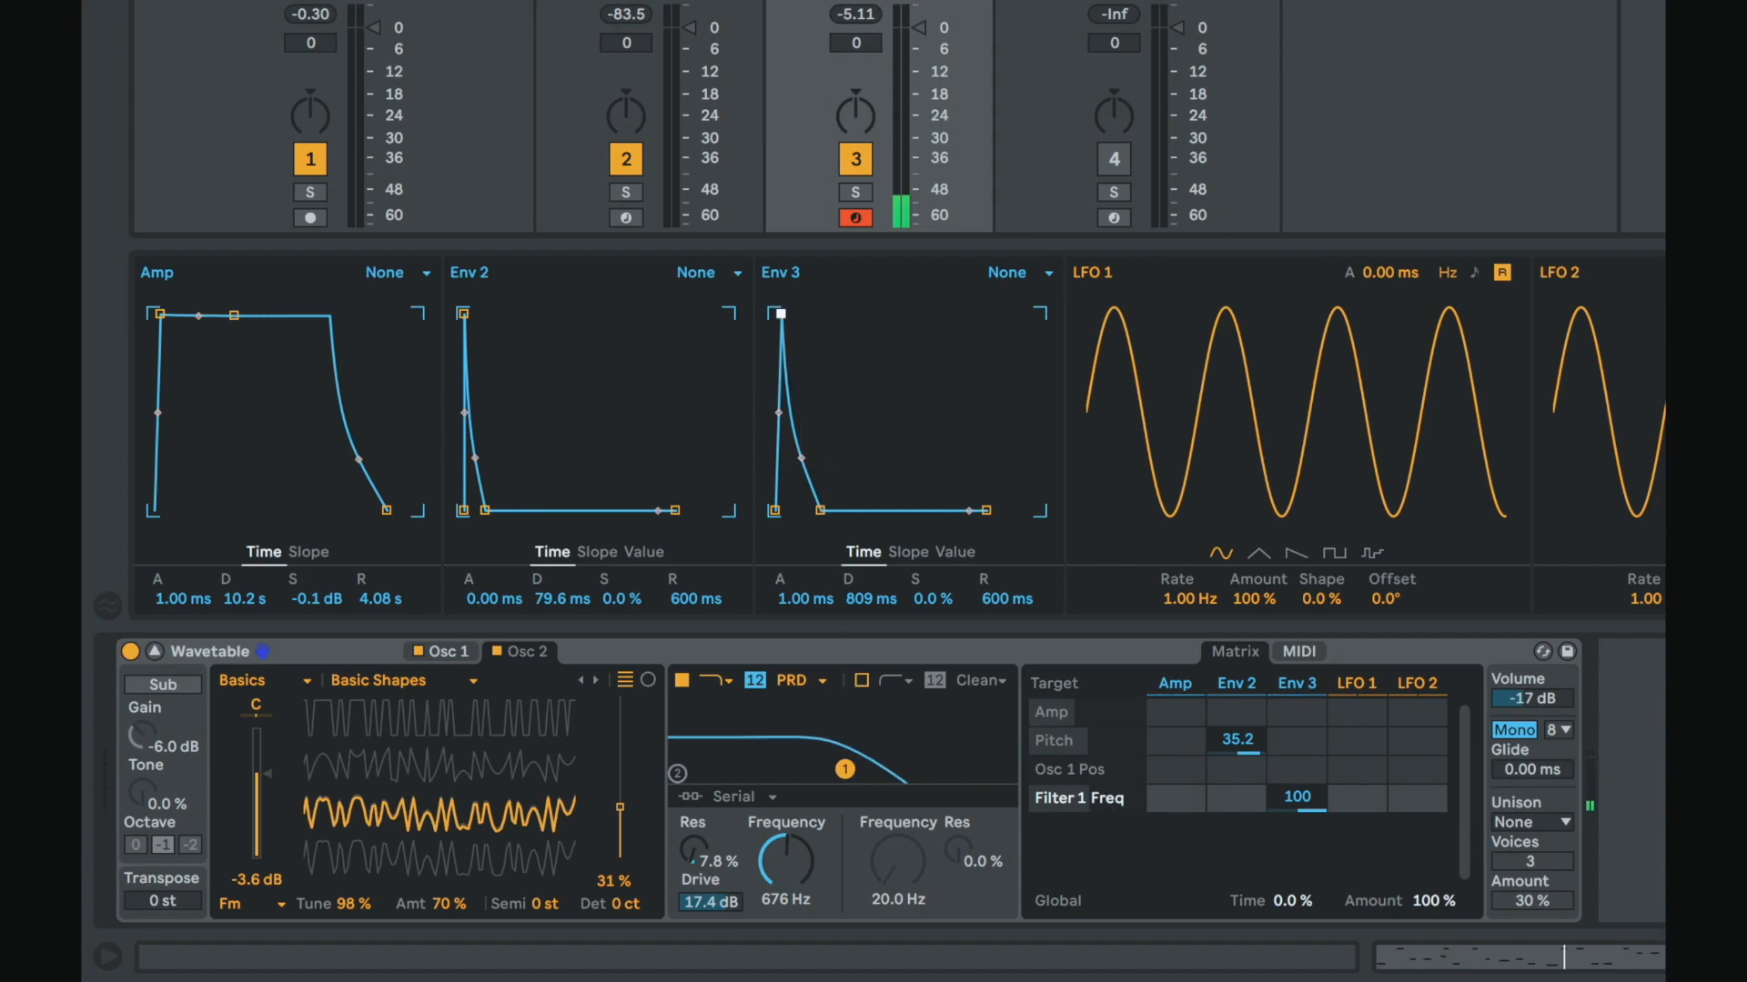
mouse_move(781, 314)
mouse_down()
mouse_move(858, 314)
mouse_move(774, 314)
mouse_up()
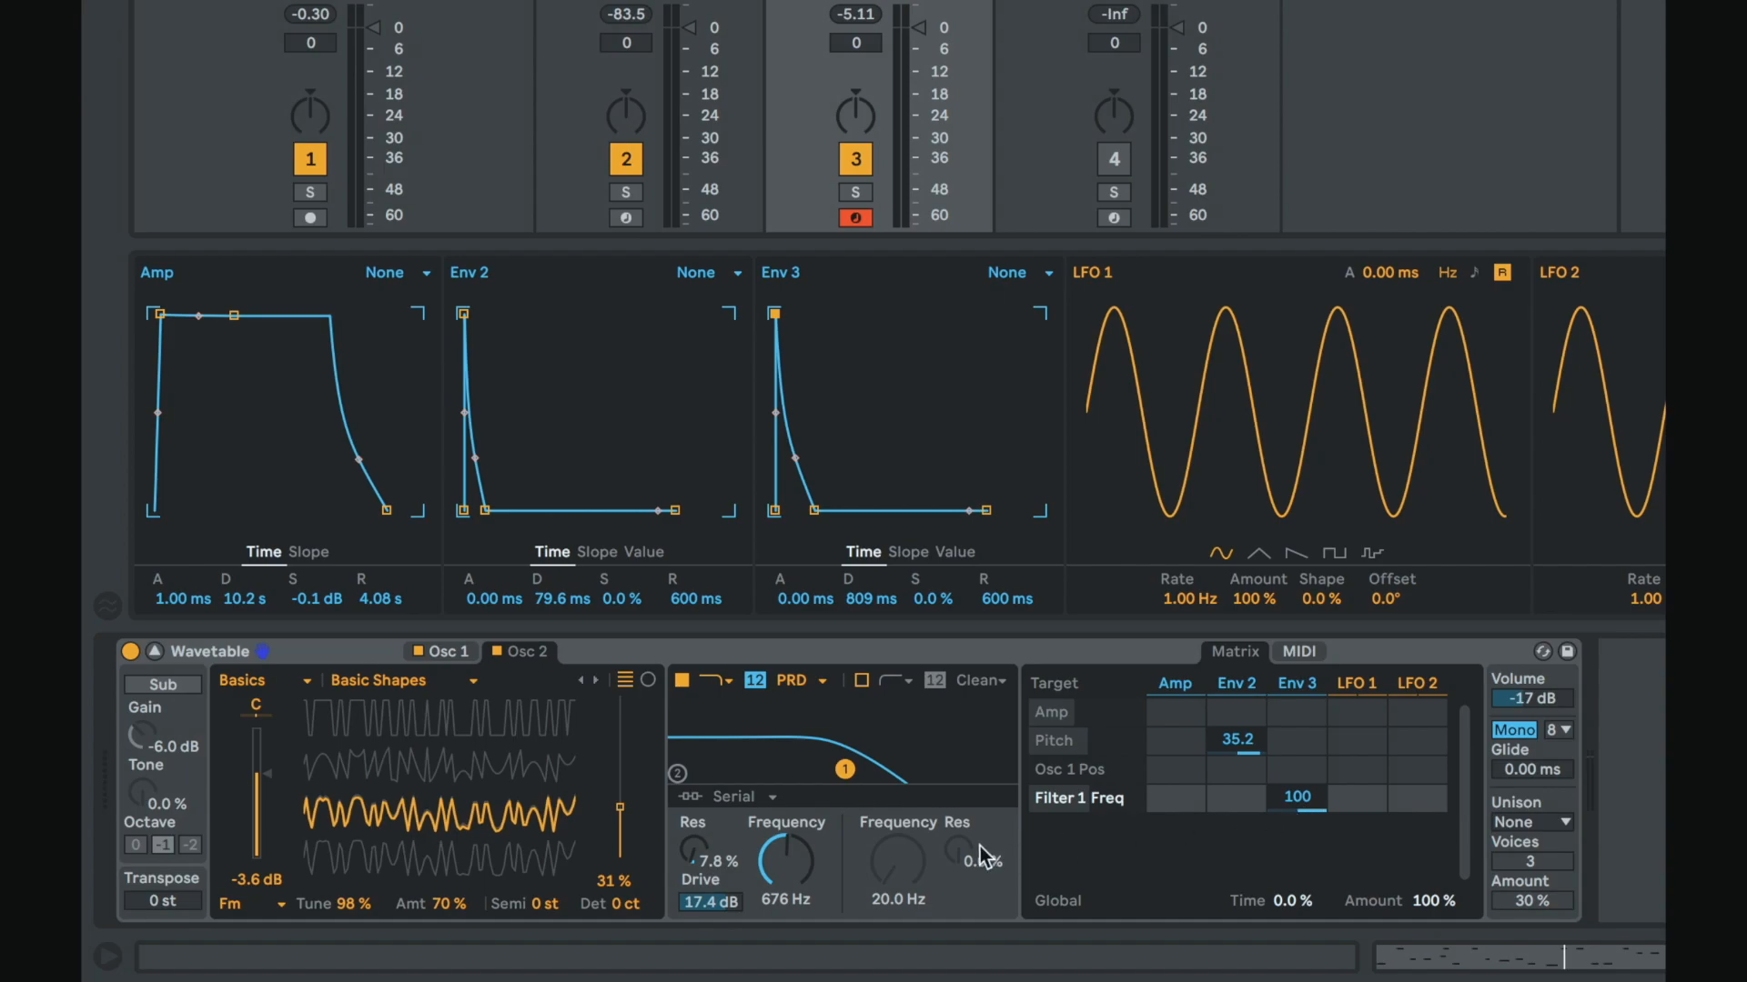
Step: Lower the Filter 1 cutoff Frequency to 20.0 Hz and reduce the Env 3 modulation amount to 81
drag(786, 859, 786, 918)
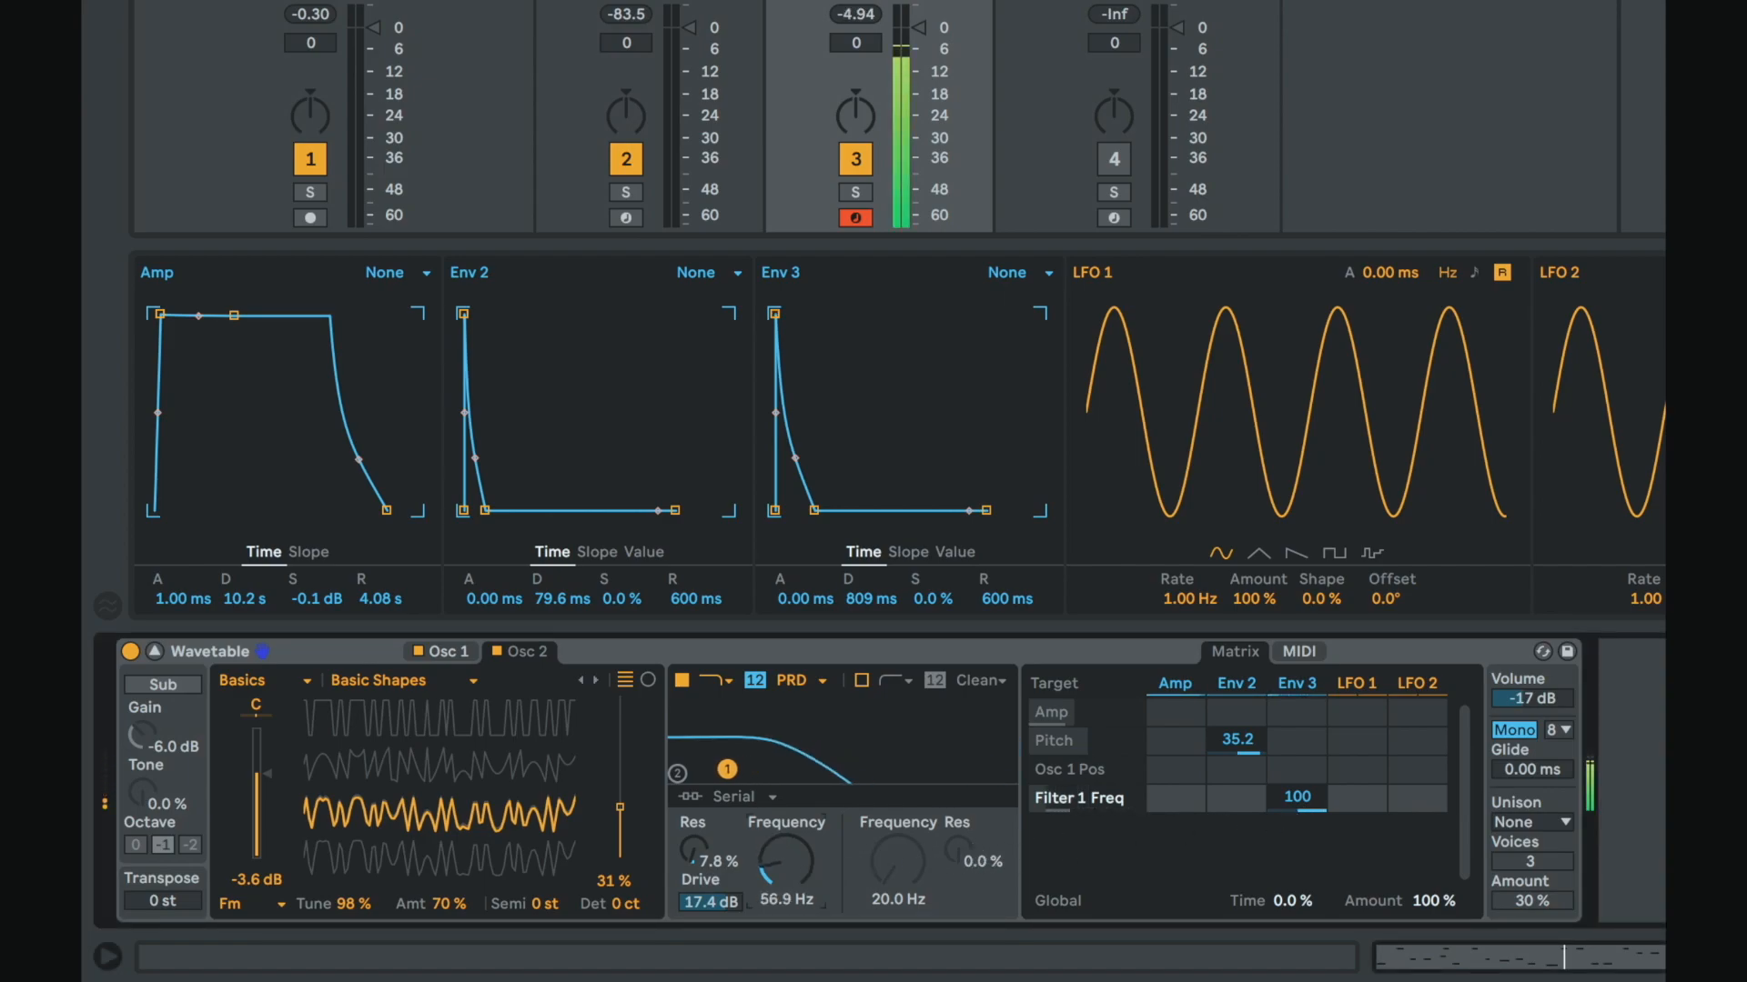
drag(786, 860, 786, 857)
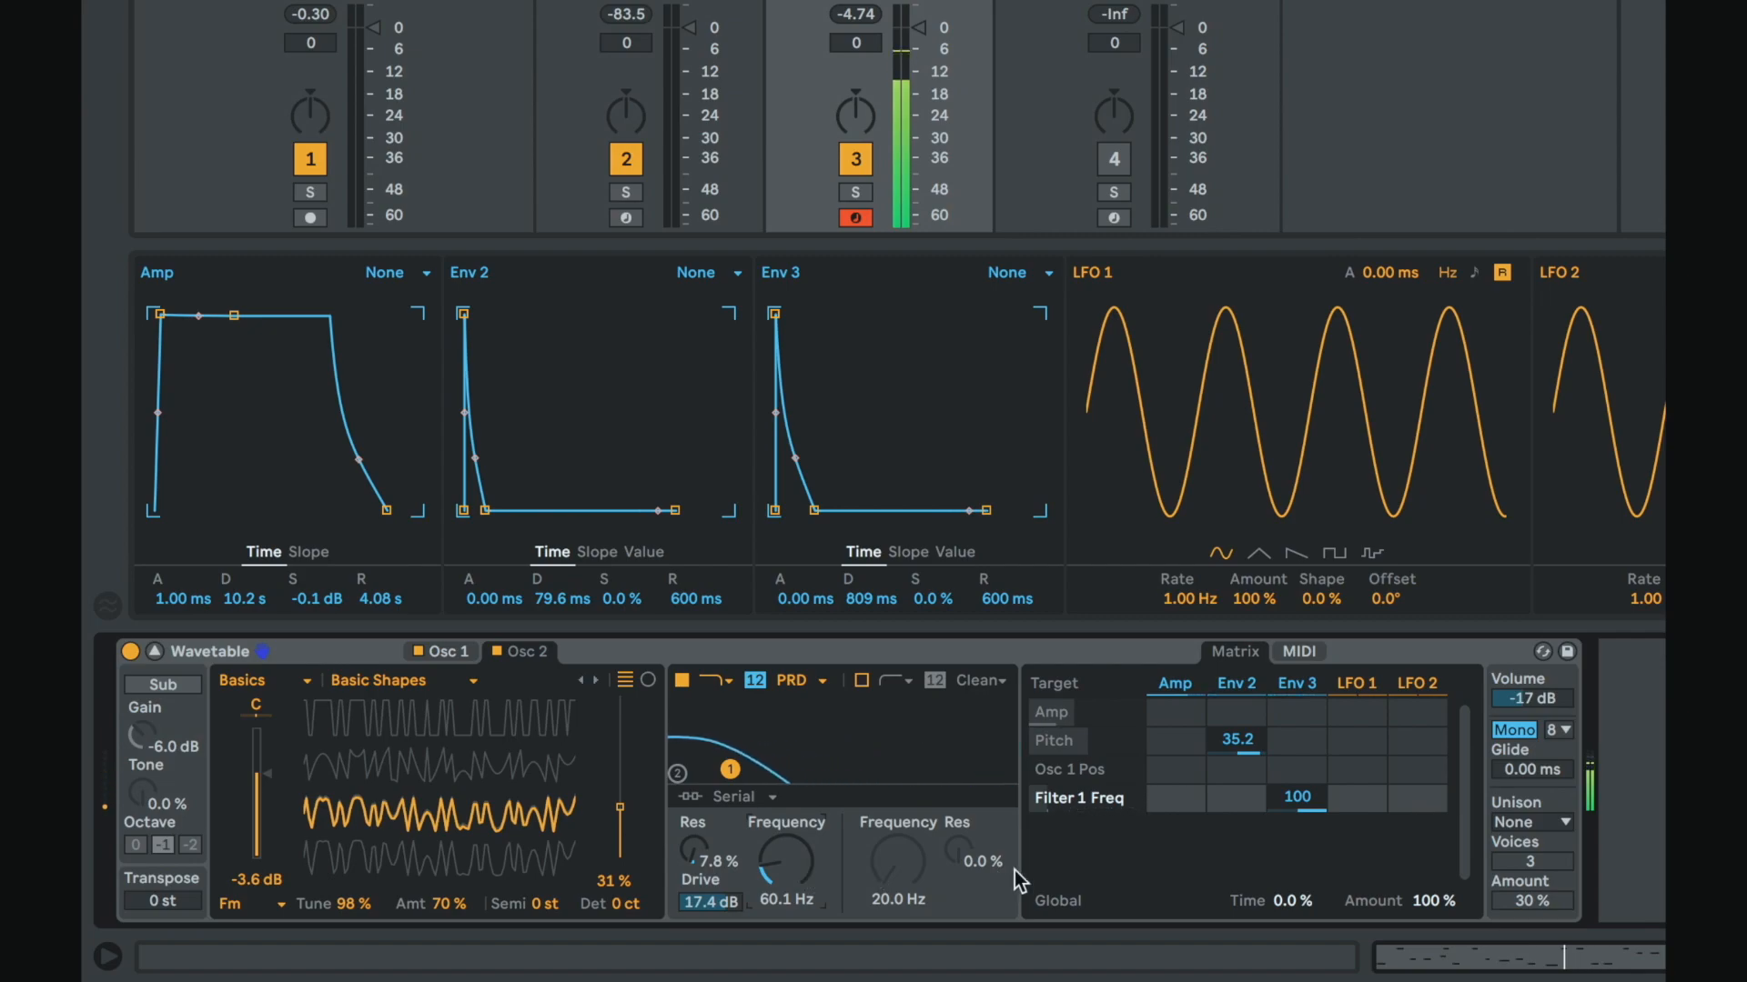
drag(788, 865, 790, 873)
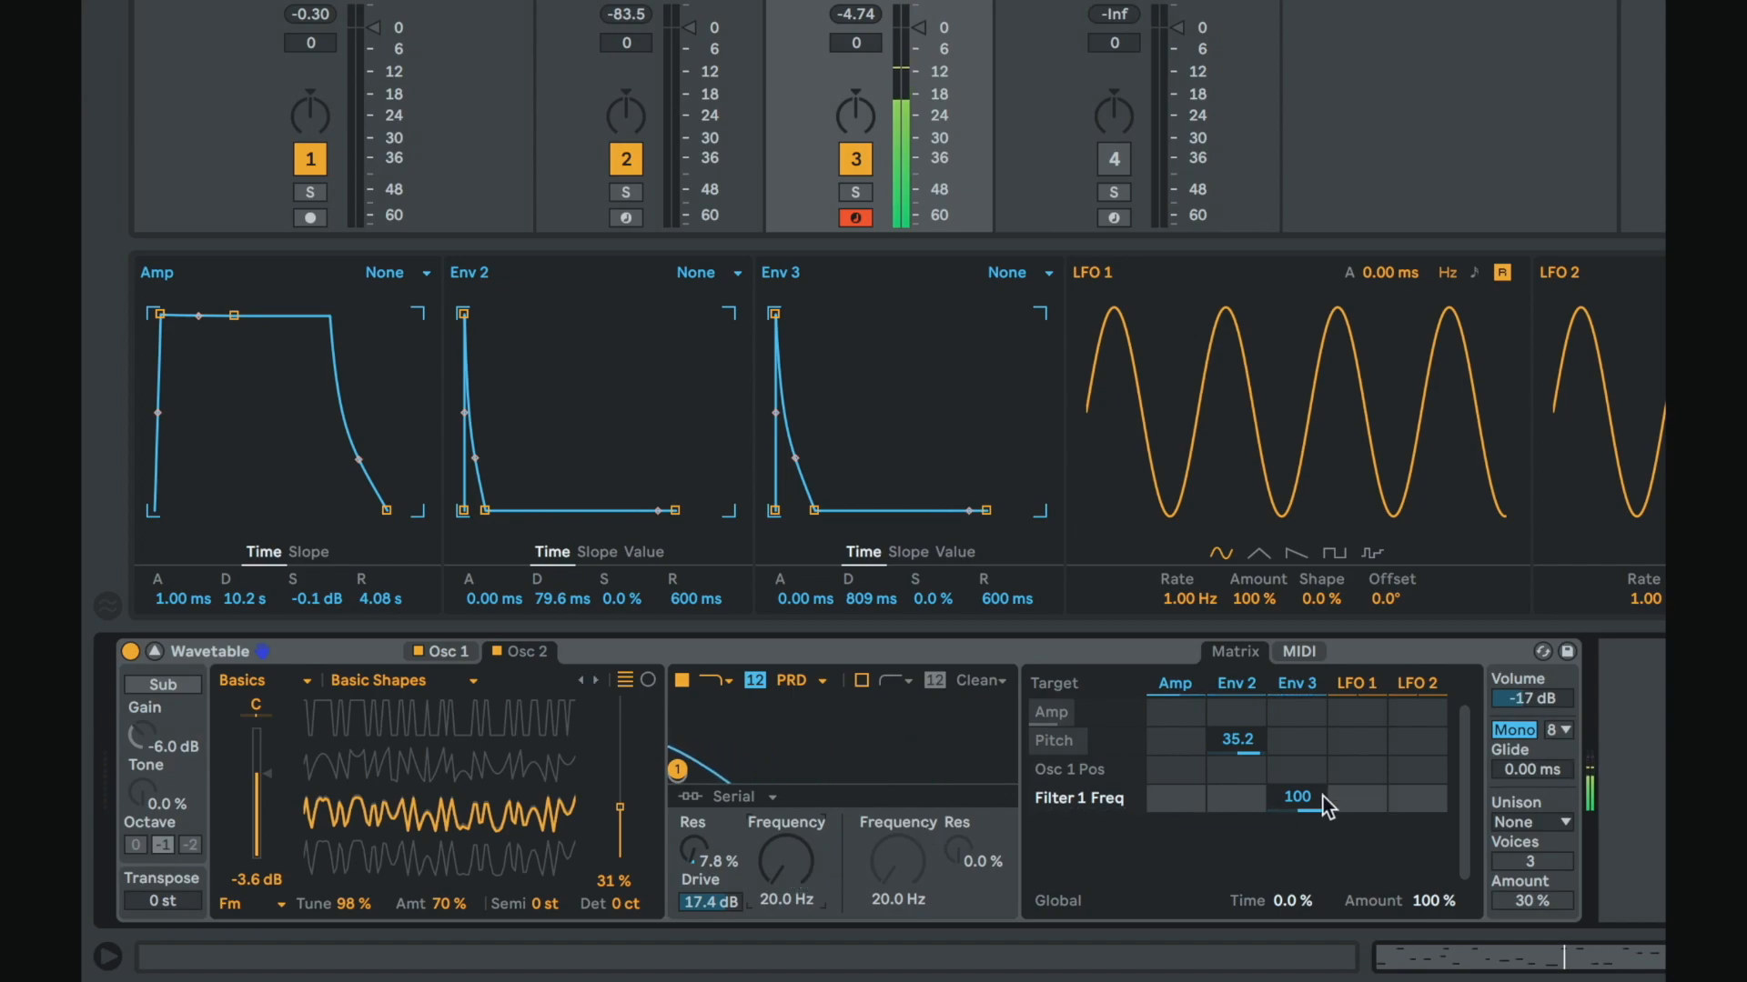
mouse_move(1323, 796)
mouse_down()
mouse_move(1322, 813)
mouse_move(1306, 803)
mouse_up()
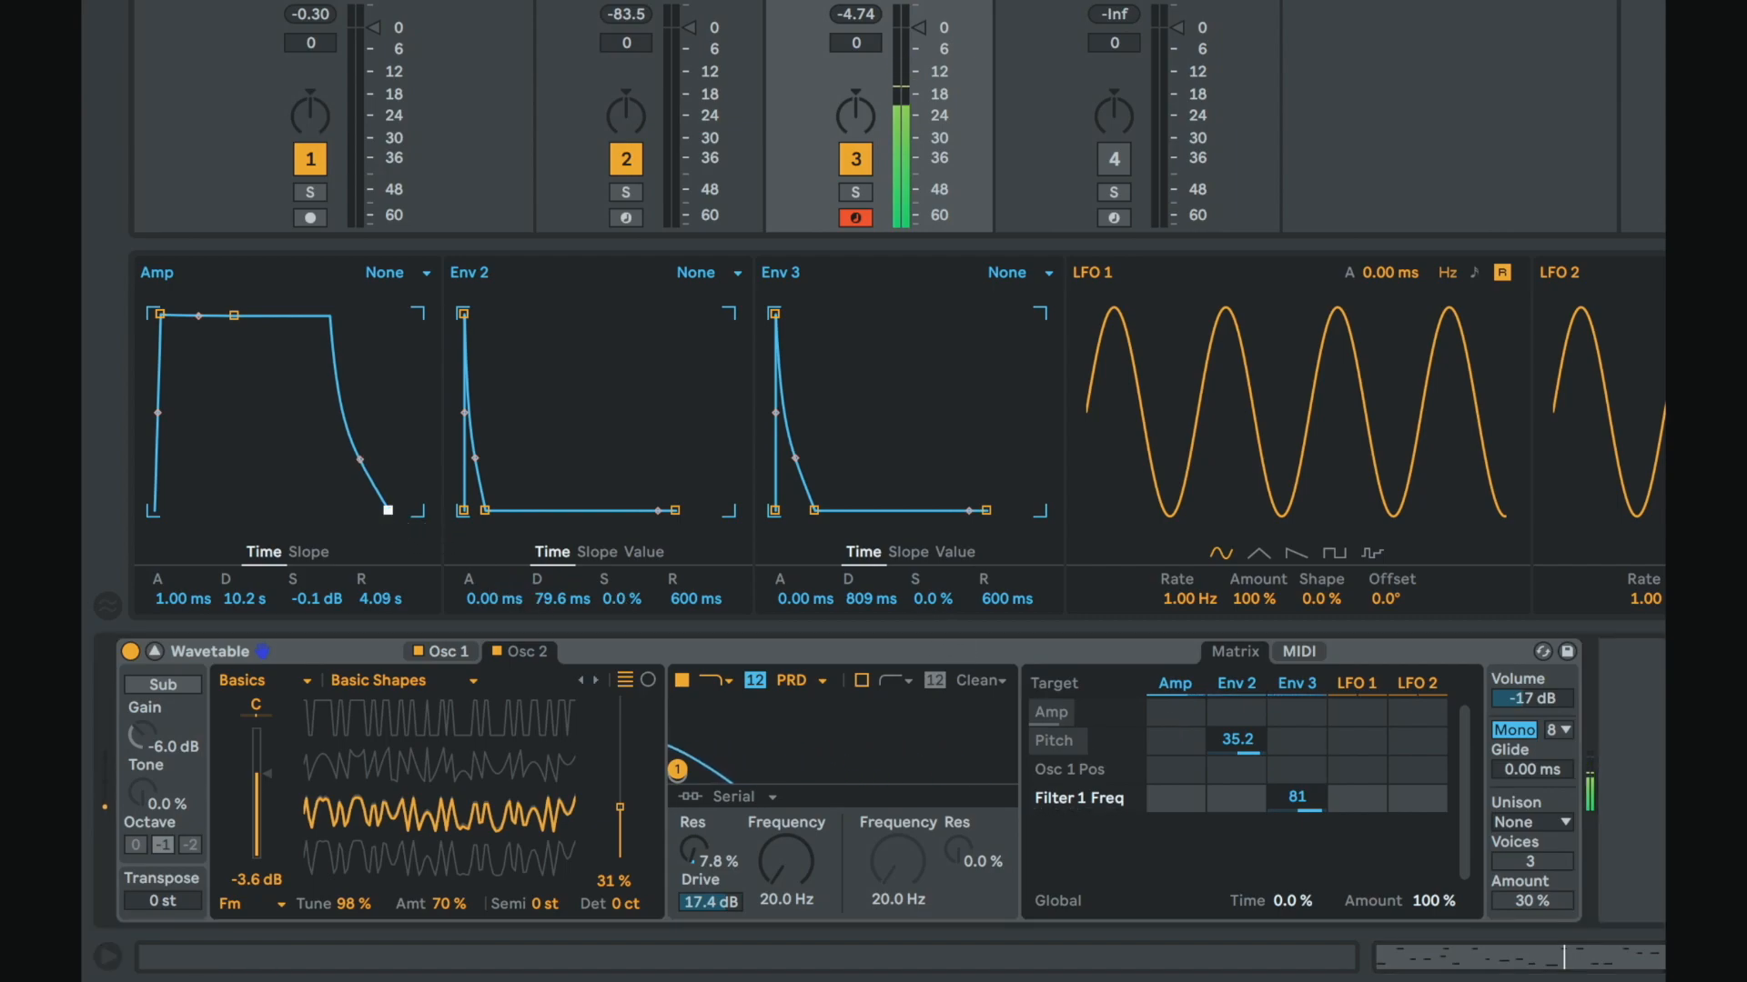
Step: Lengthen the Amp envelope release to 11.0 s and the Env 3 decay to 1.25 s
drag(386, 511, 404, 510)
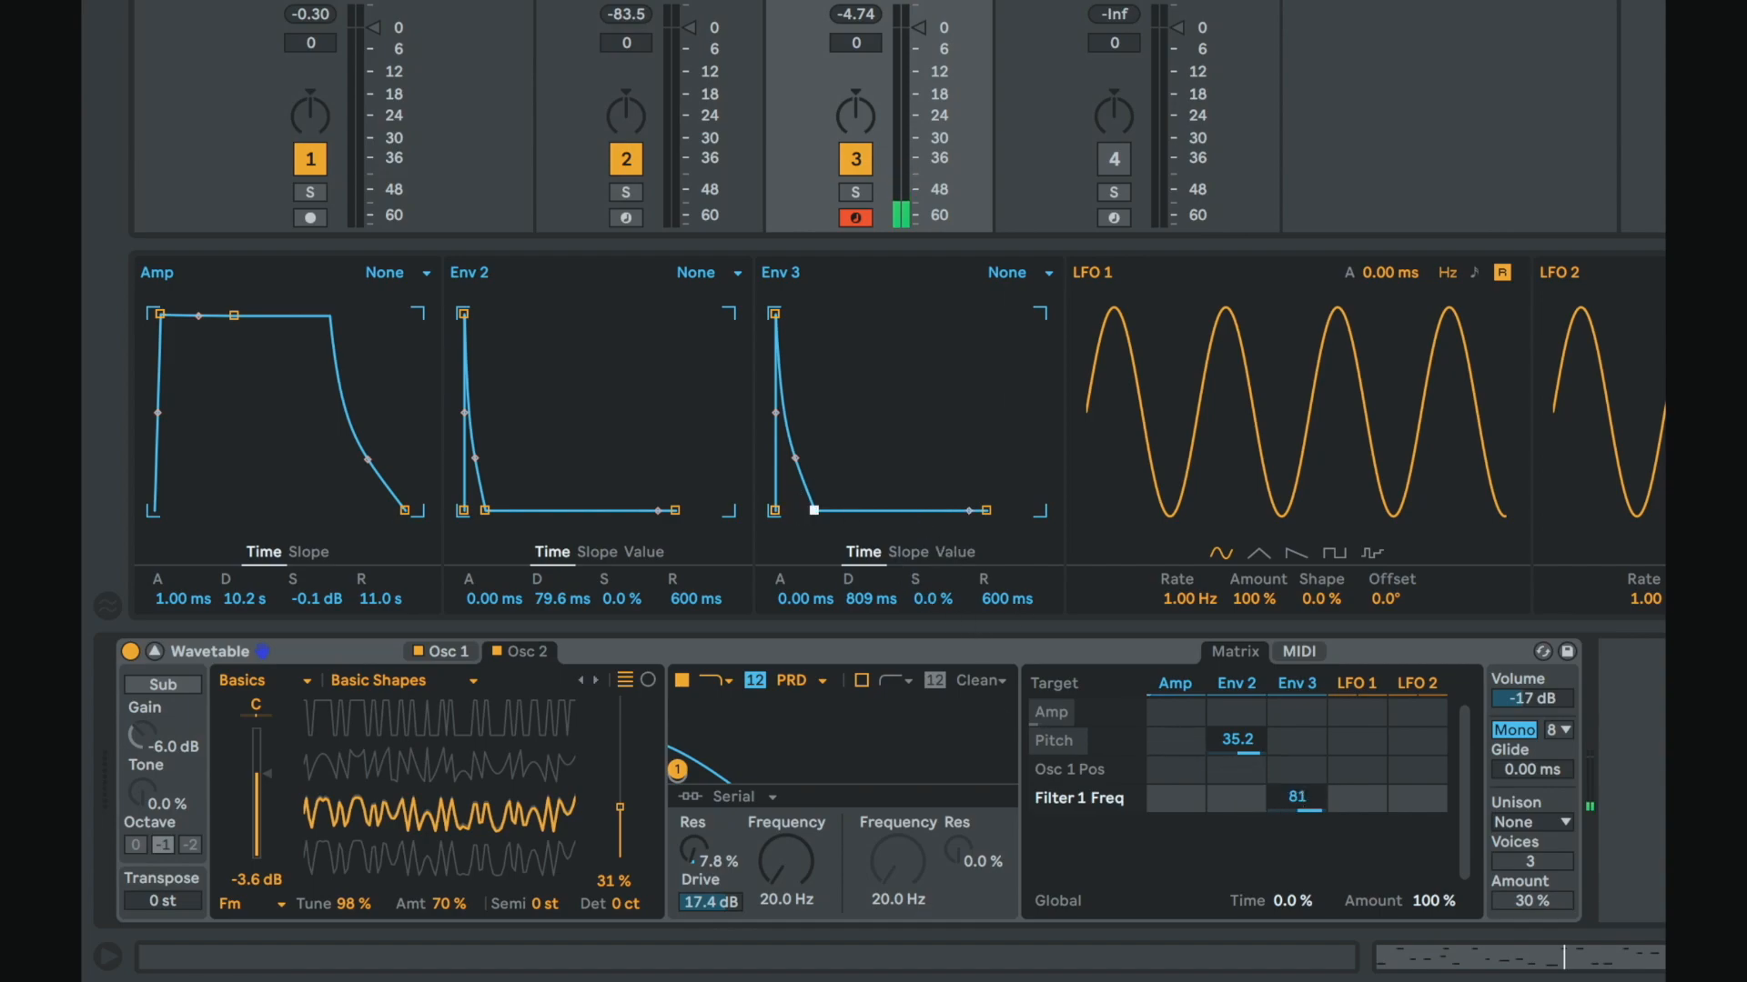
drag(814, 510, 819, 510)
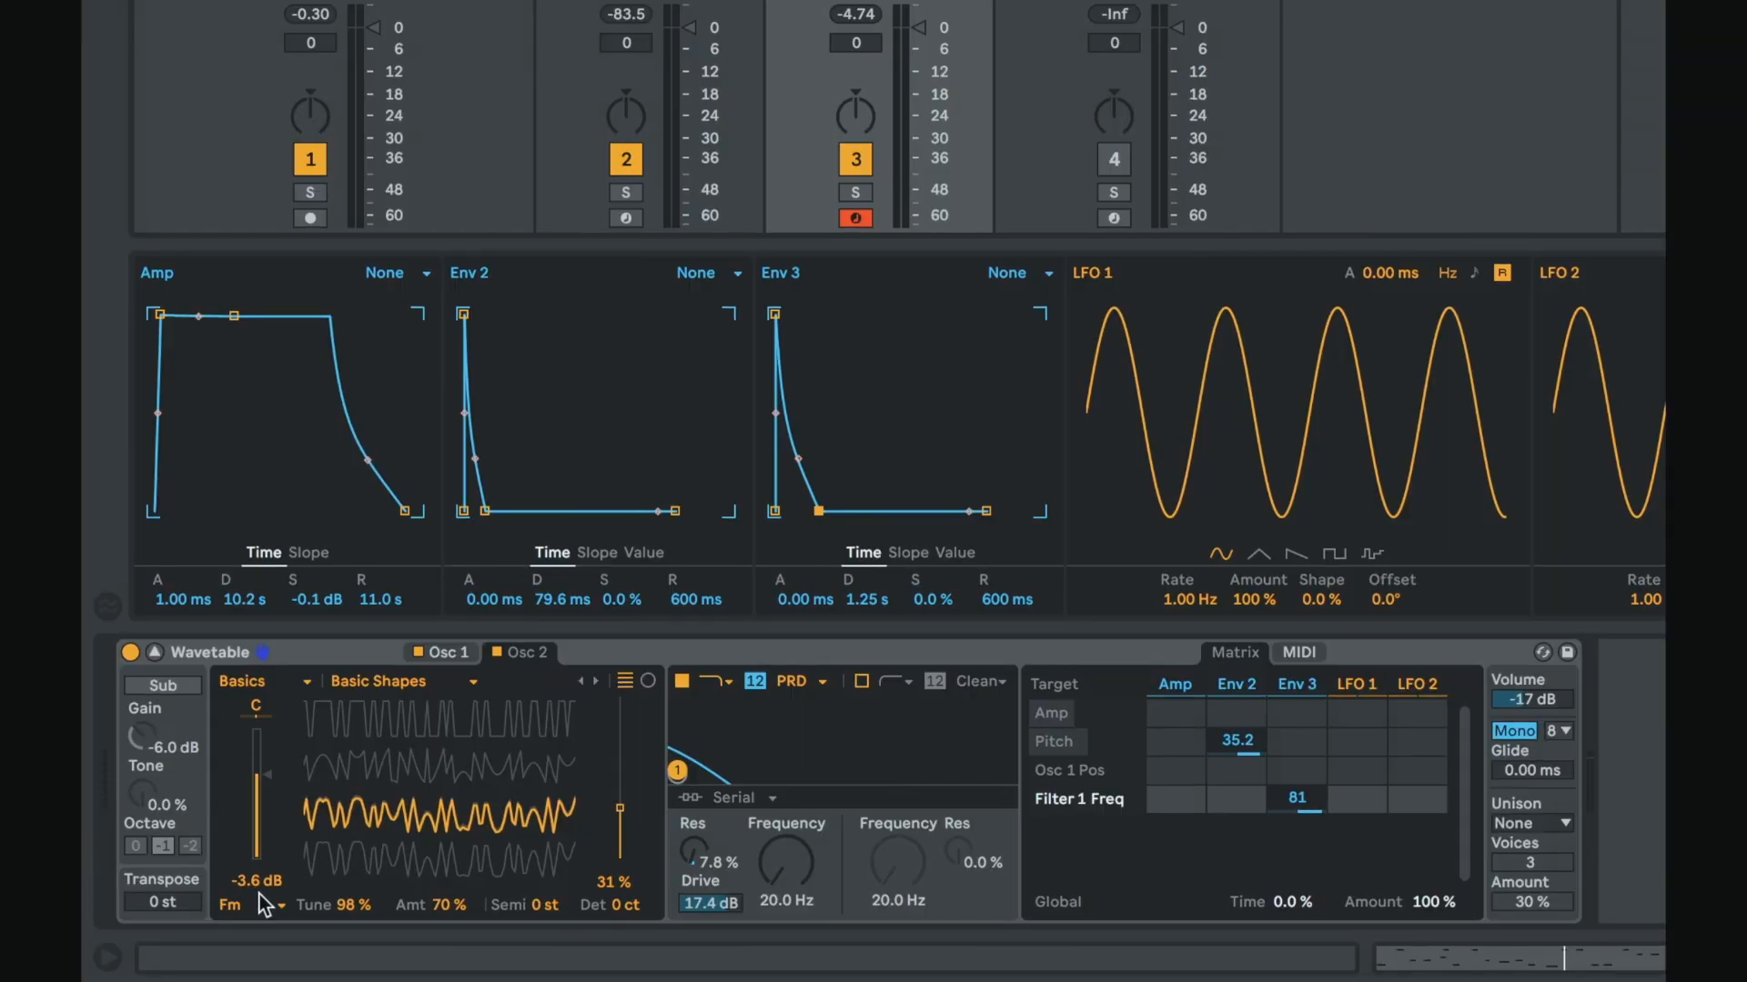
Step: Switch Osc 2's oscillator effect mode from Fm to Classic
click(257, 899)
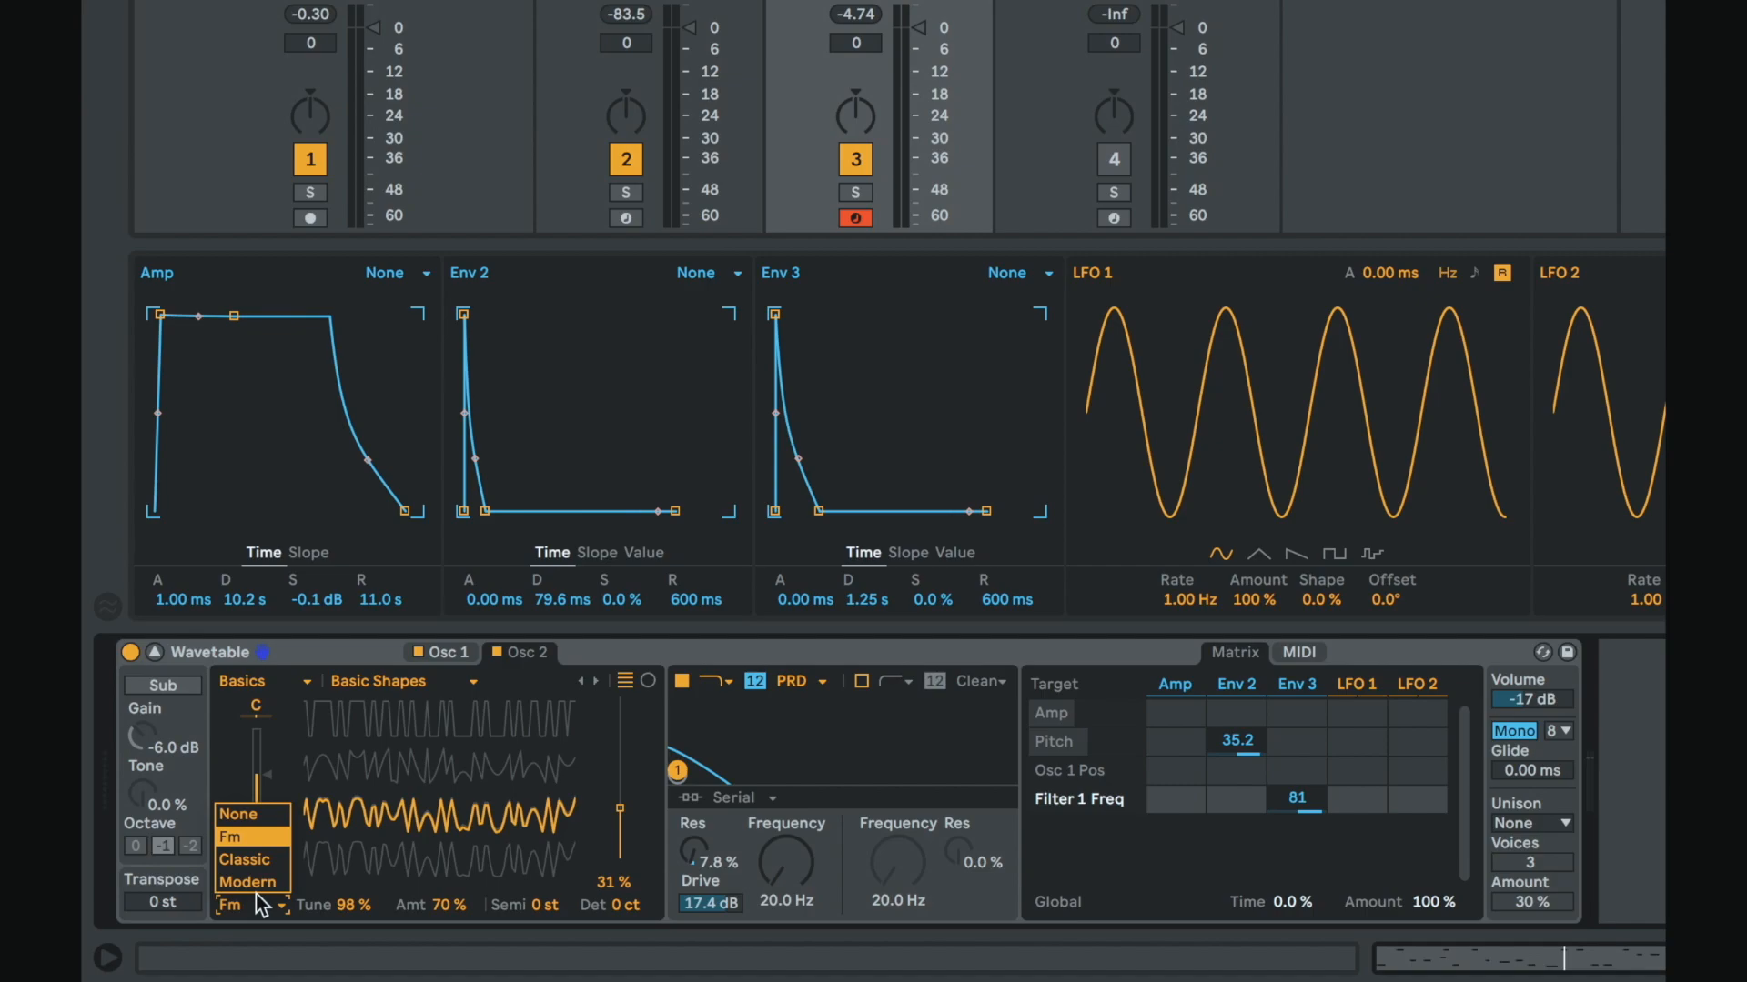
click(262, 863)
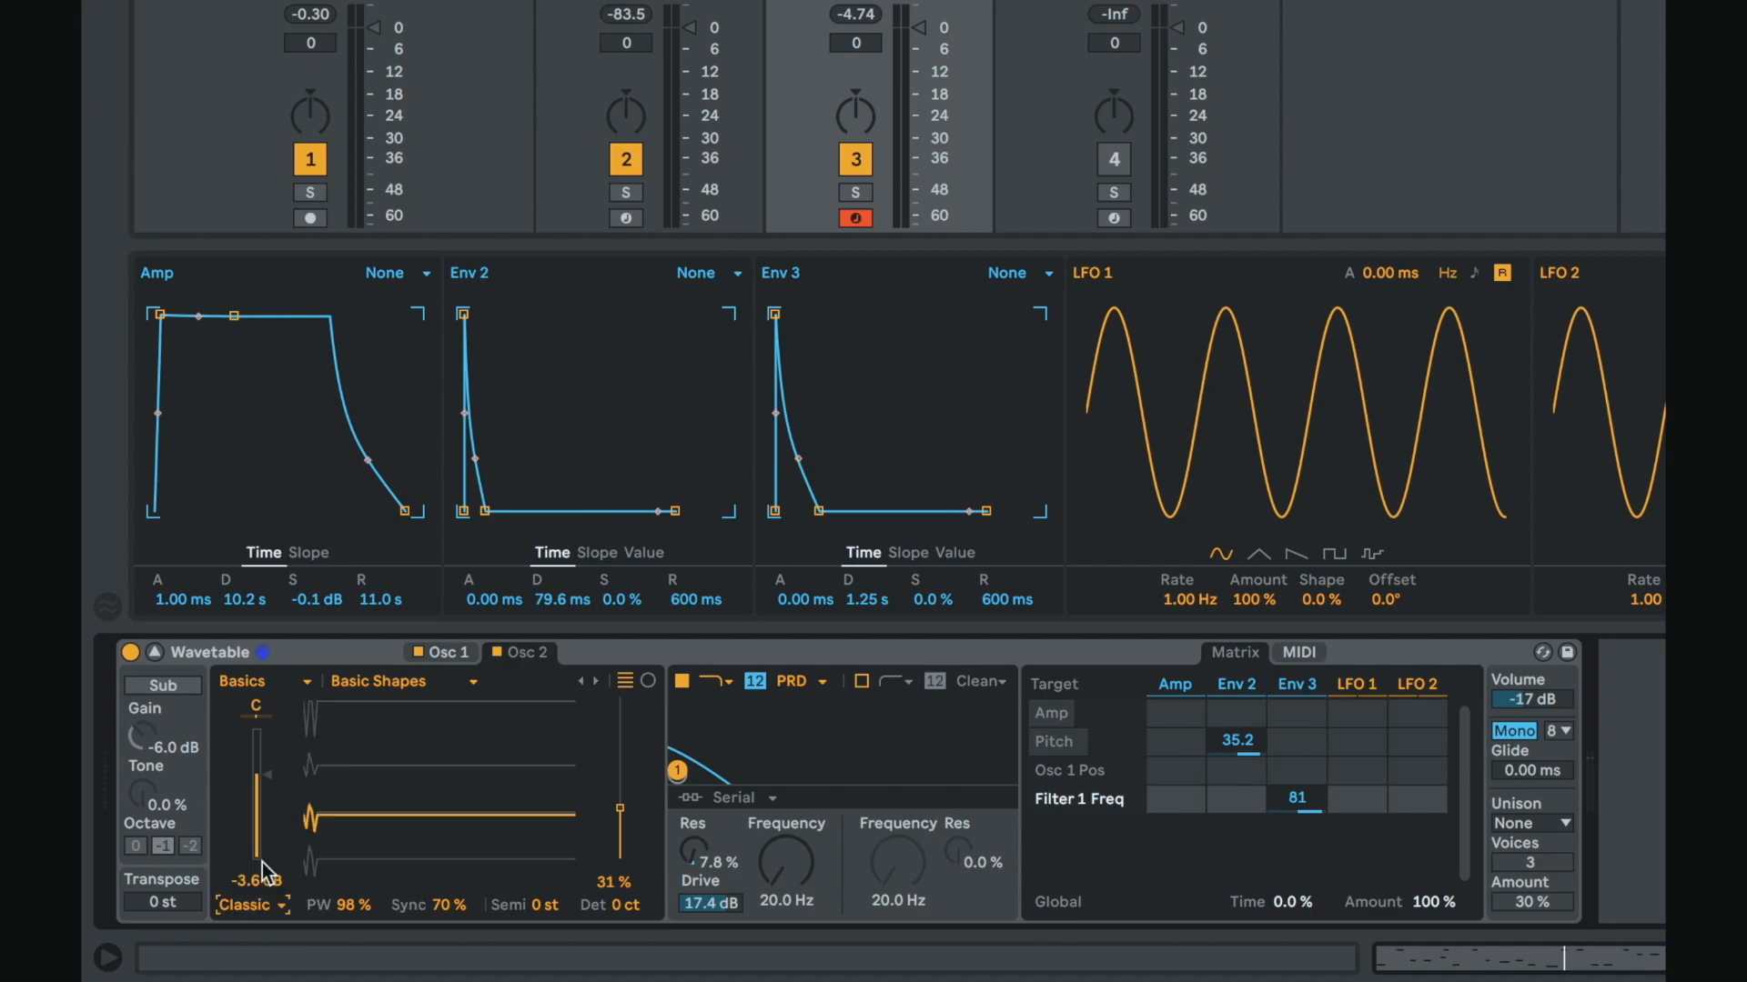
Step: Toggle the oscillator wavetable display between its views, ending on the circular view
click(648, 681)
click(628, 683)
click(649, 682)
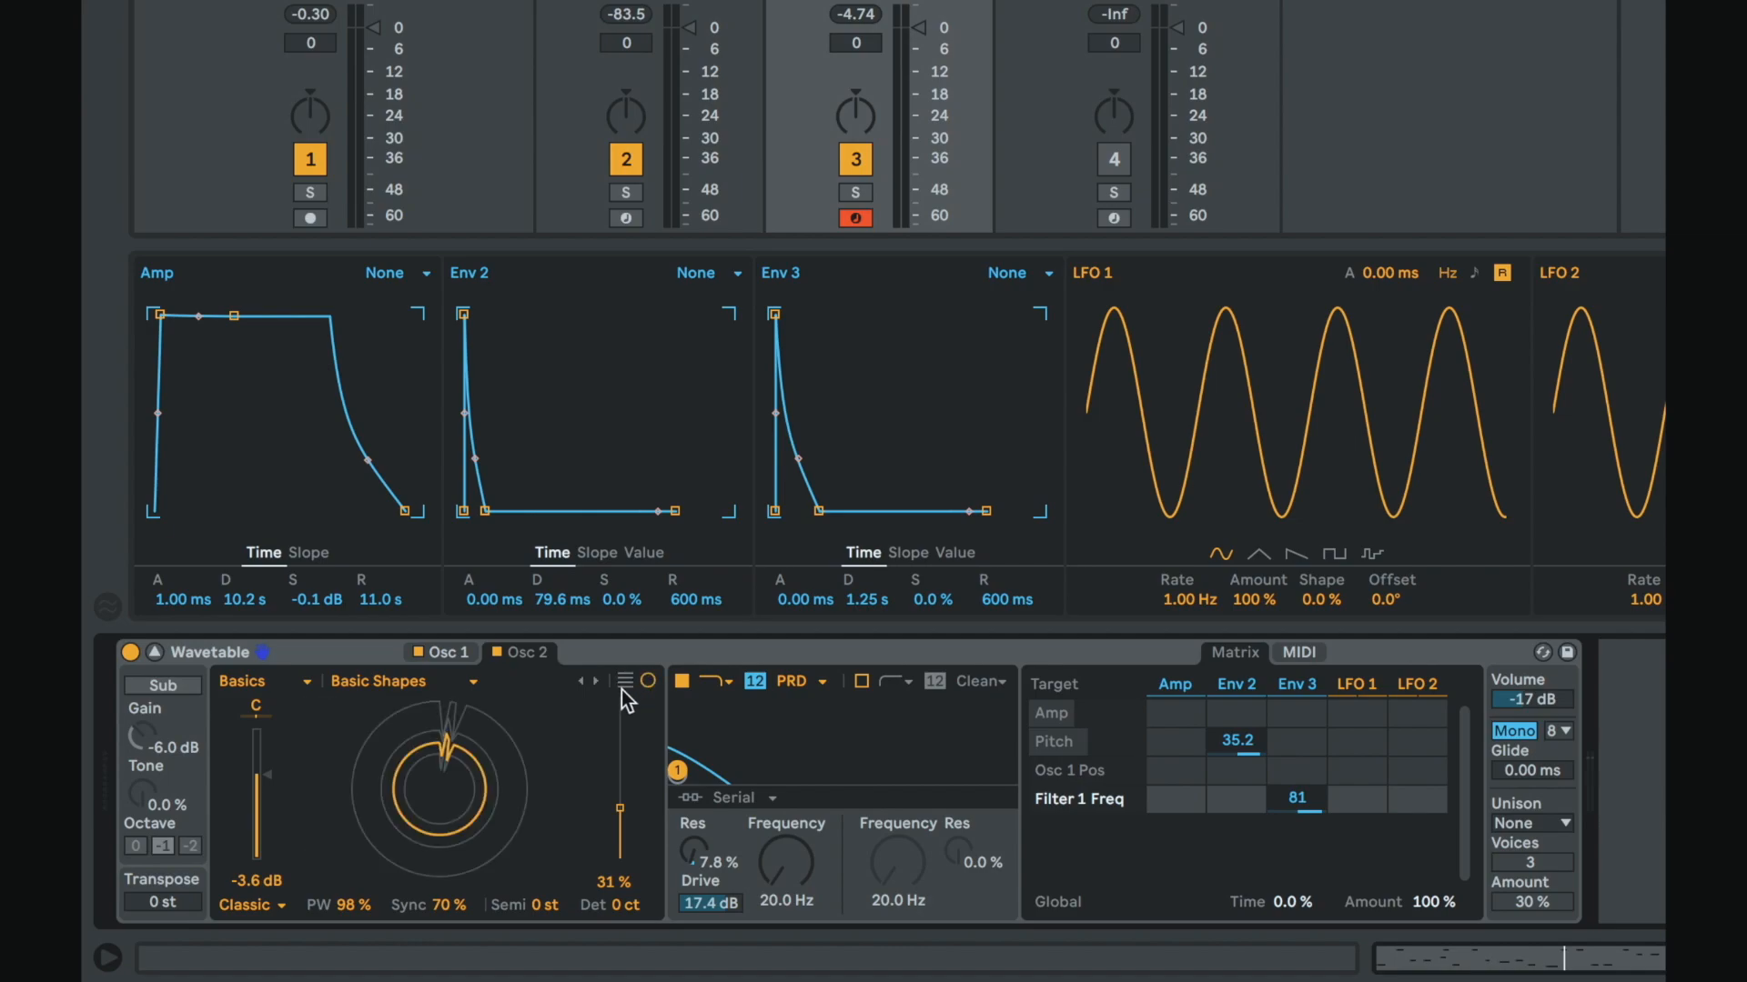
click(624, 681)
click(648, 683)
click(626, 682)
click(648, 683)
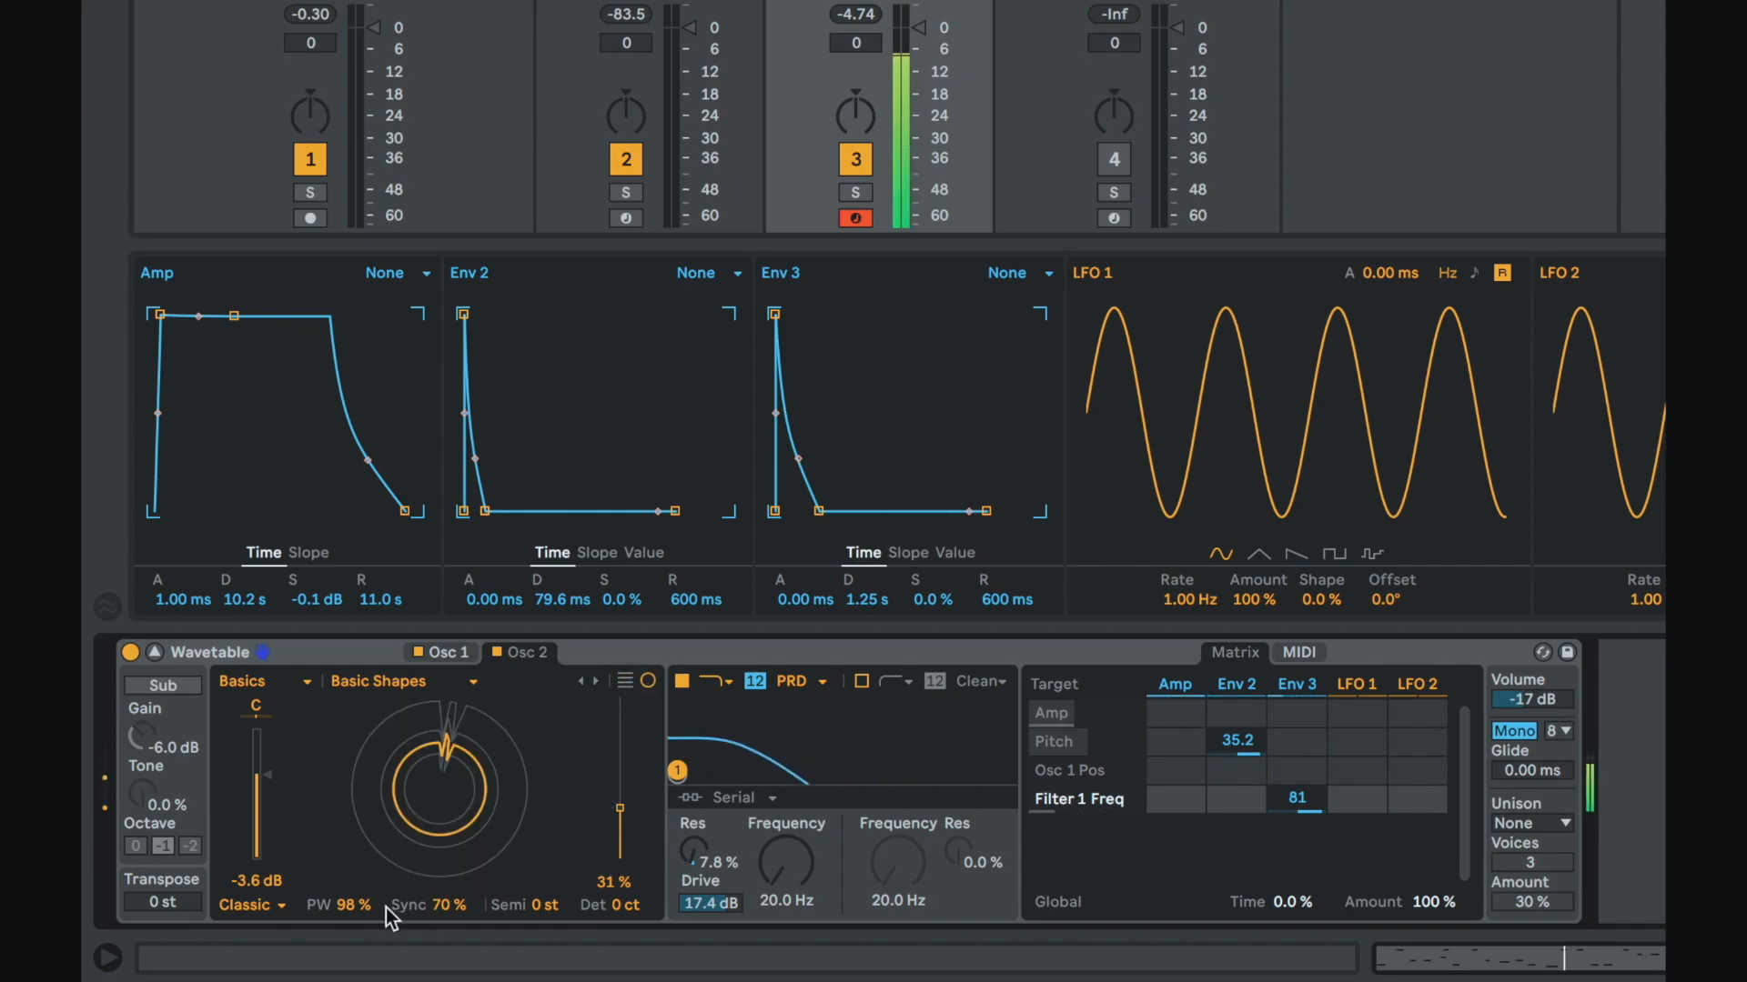
Step: Raise the Classic mode PW and Sync amounts to 100%
drag(340, 899, 340, 773)
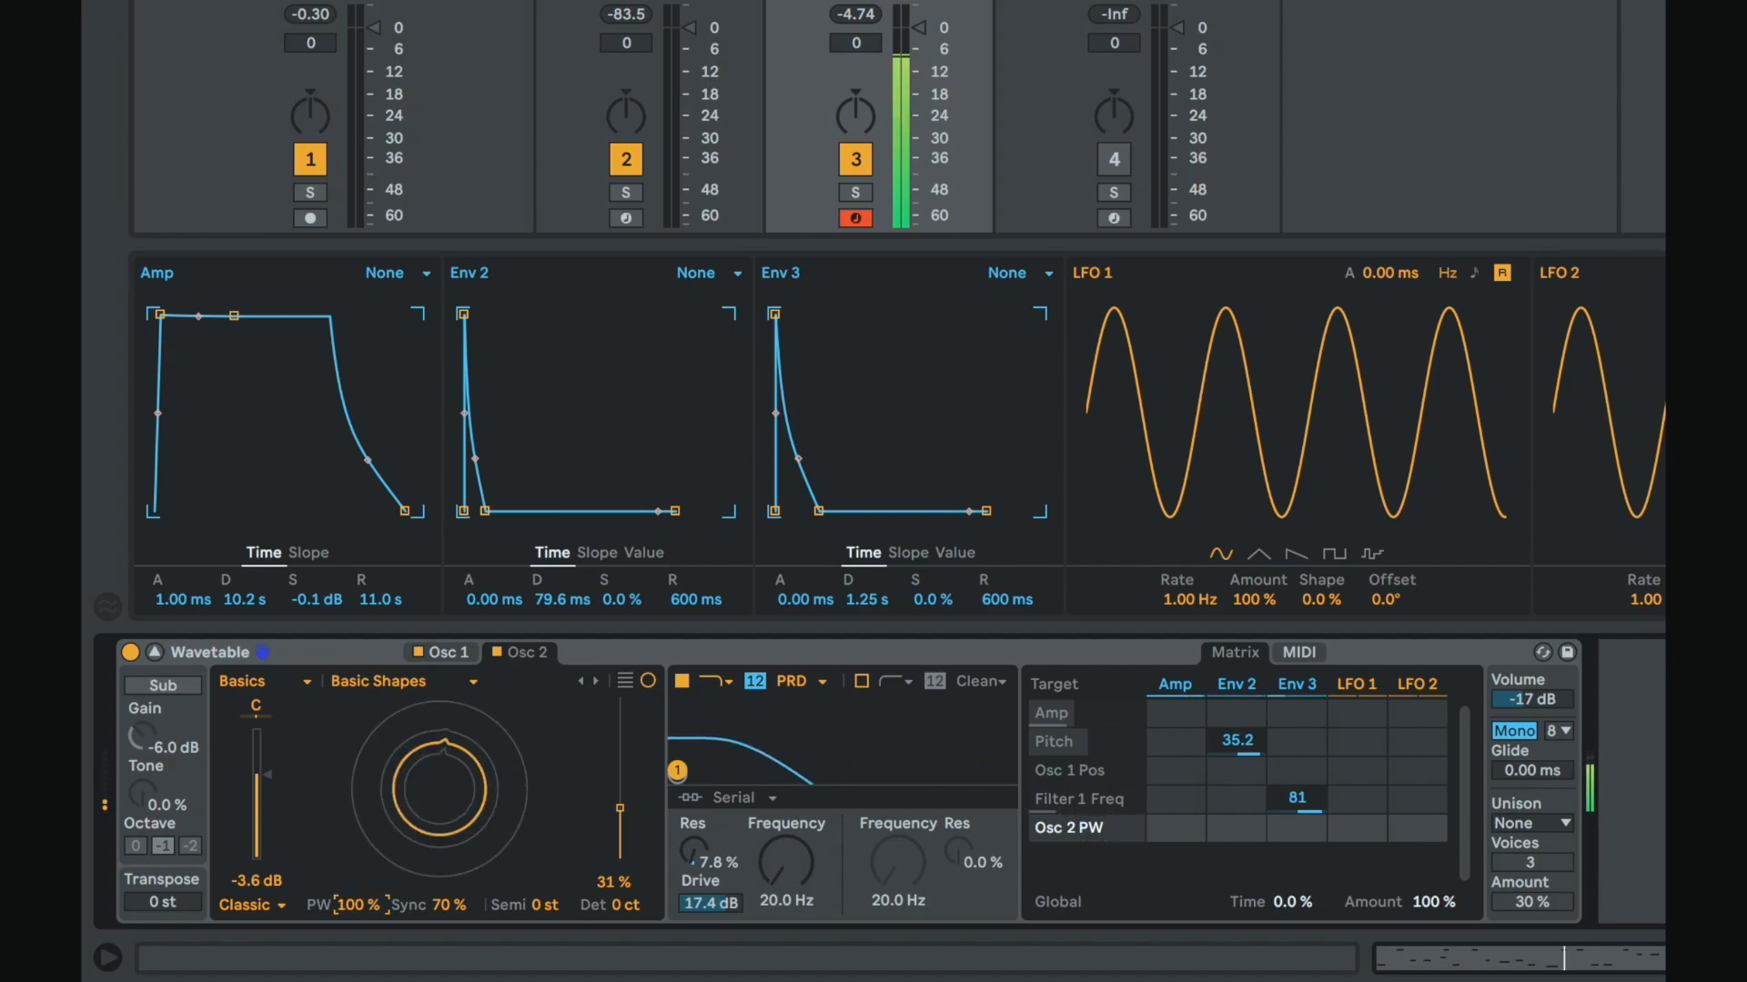
drag(447, 900, 447, 837)
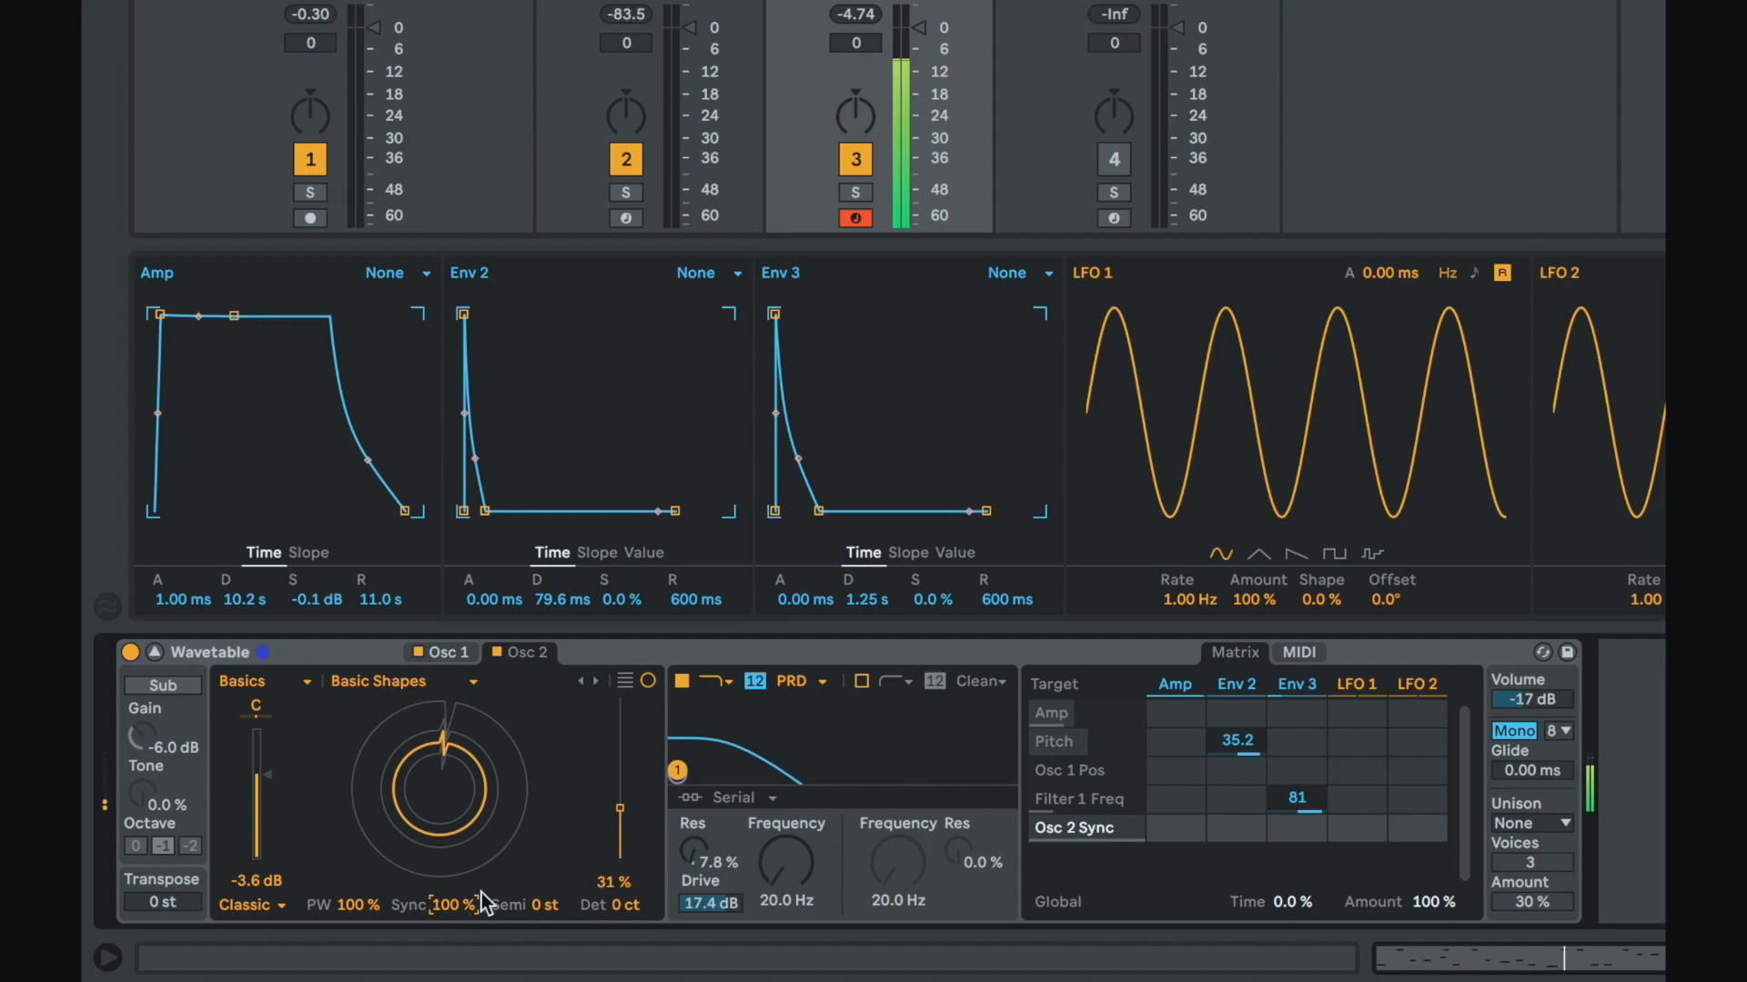
Step: Set Osc 2's wavetable position to 50% and lower PW to -53%
mouse_move(614, 881)
mouse_down()
mouse_move(613, 837)
mouse_move(613, 855)
mouse_up()
drag(619, 764, 619, 779)
drag(353, 906, 353, 977)
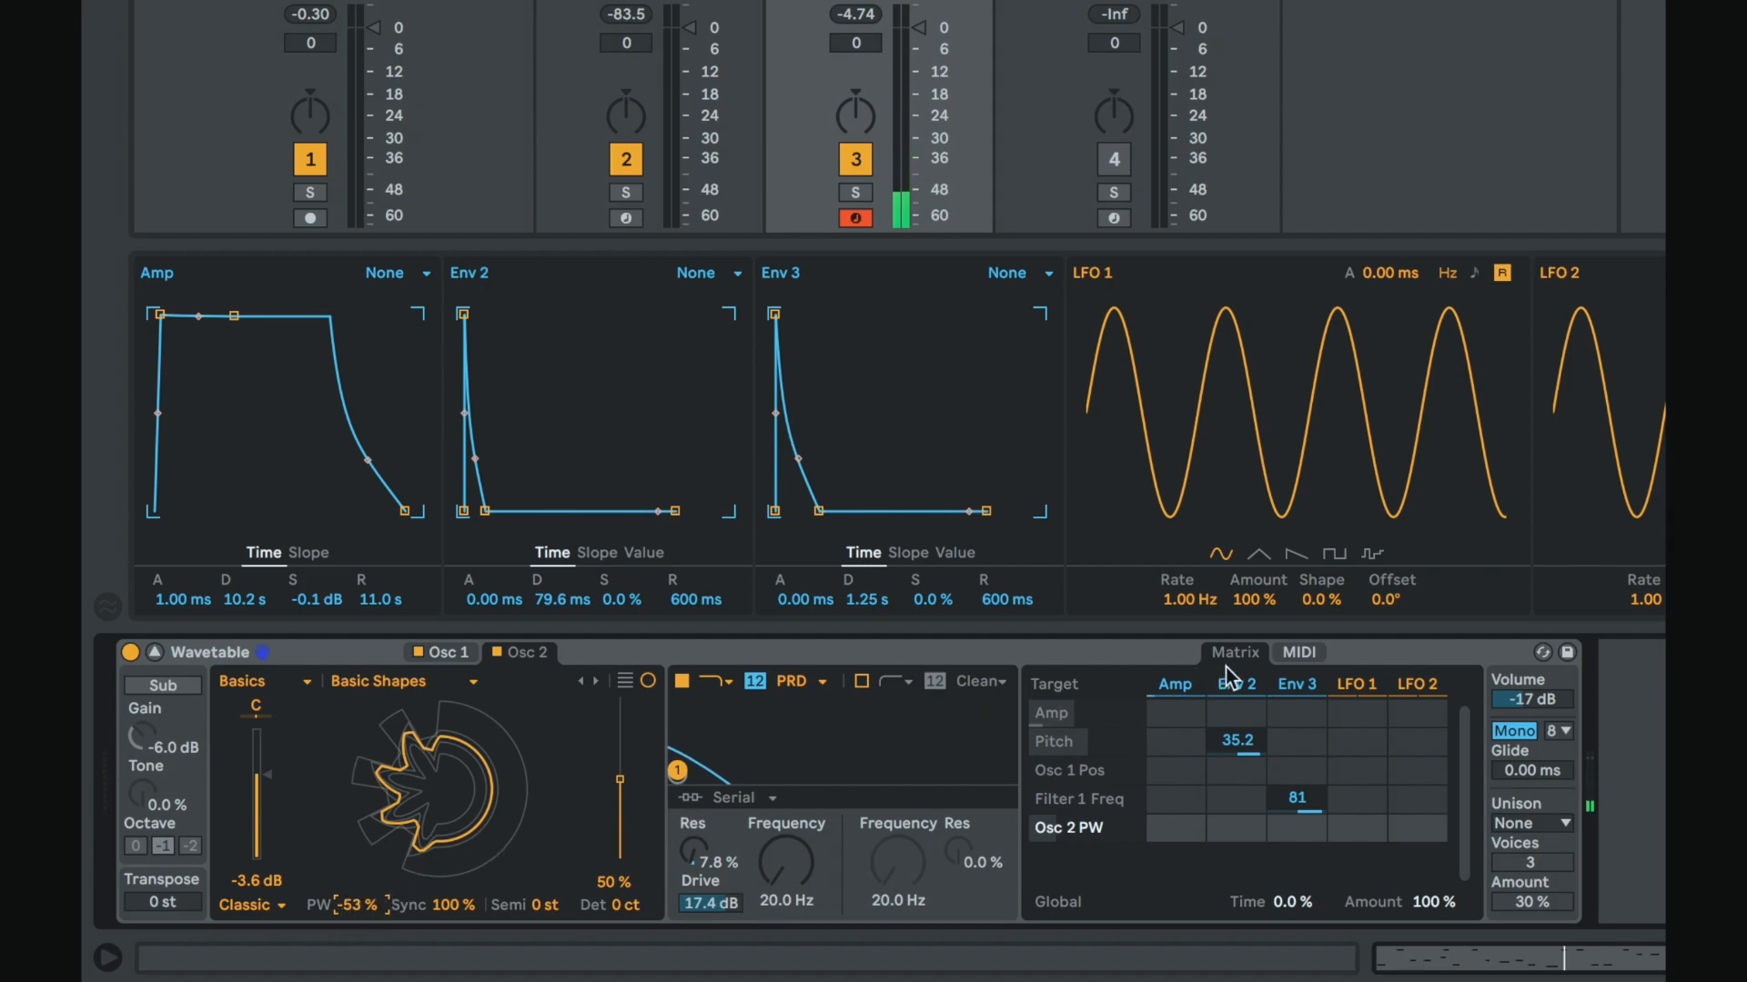
Step: Set PW to 48% and route Env 3 to Osc 2 PW with an amount of 66
click(460, 906)
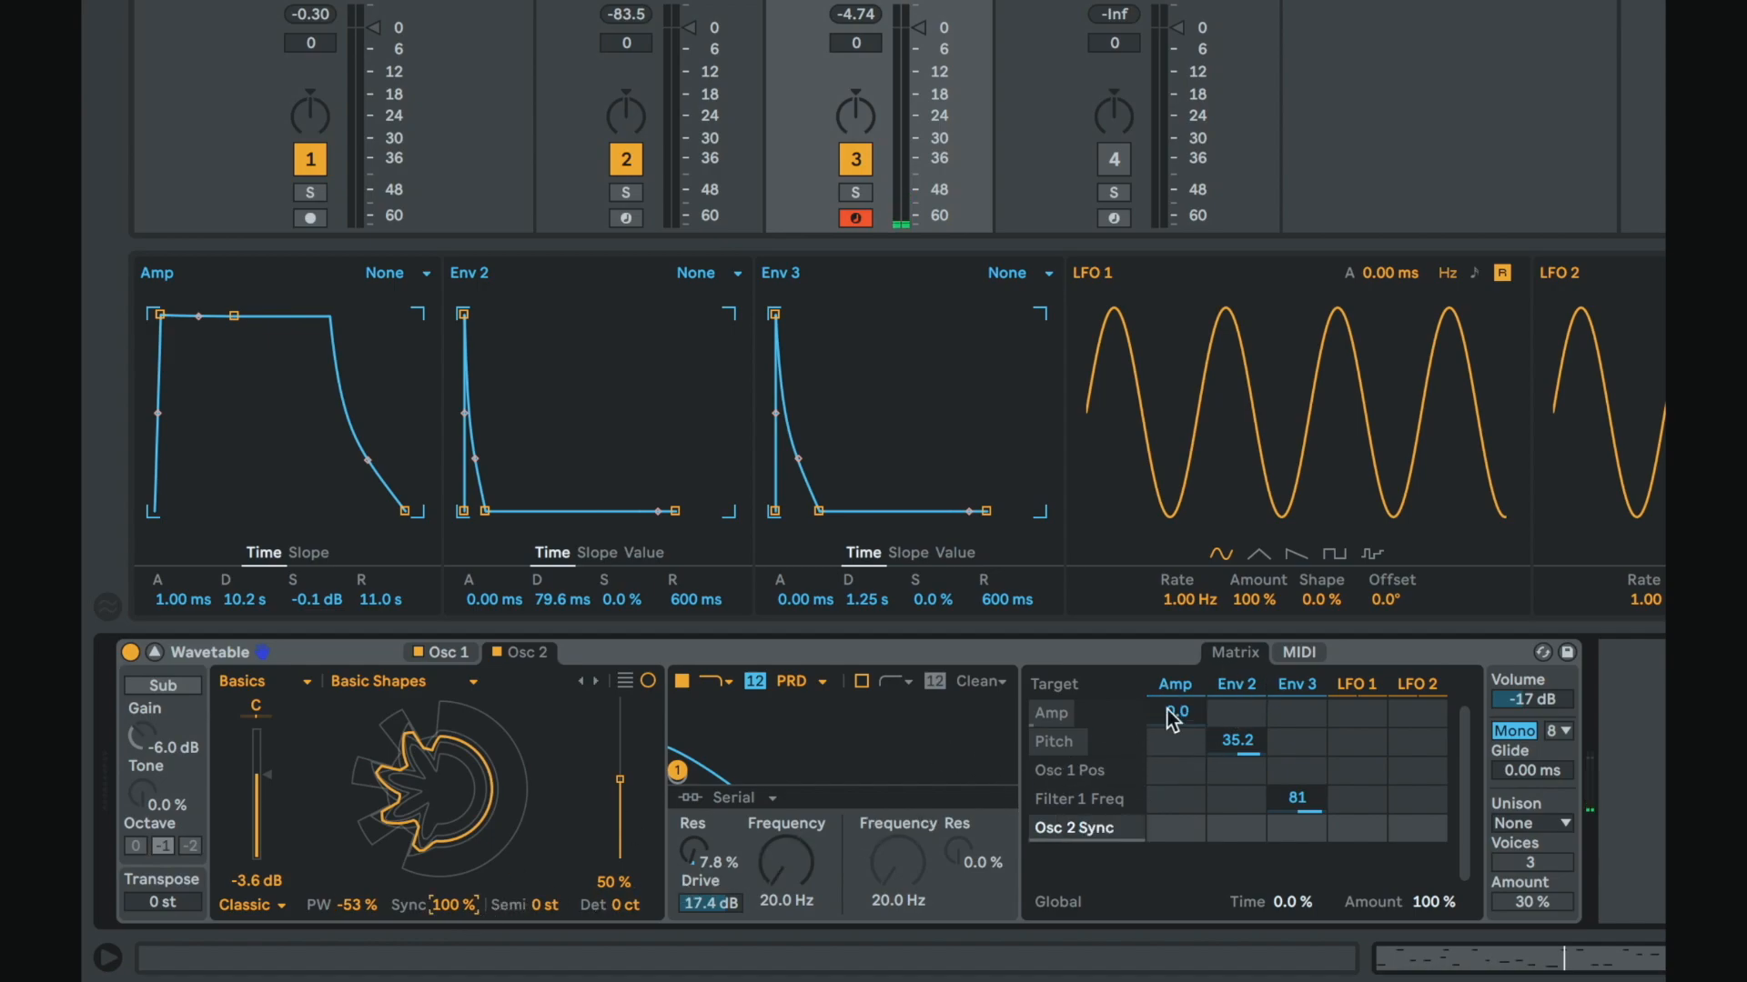
click(337, 904)
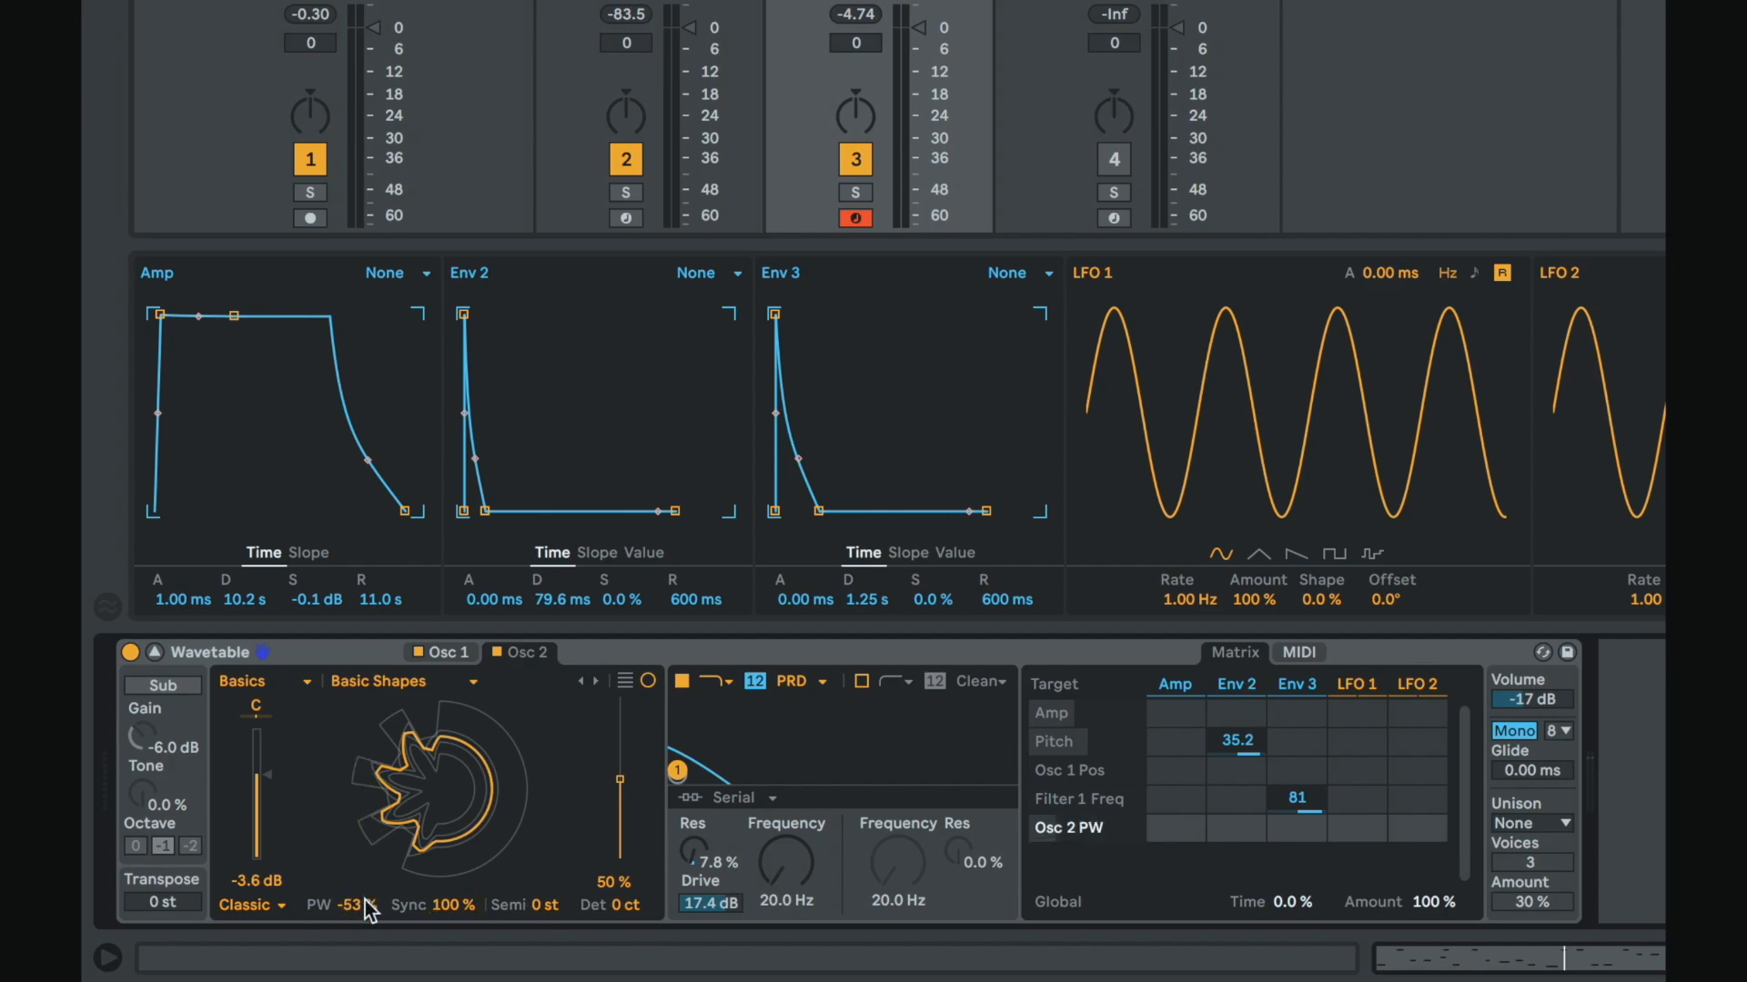
mouse_move(364, 901)
mouse_down()
mouse_move(364, 819)
mouse_move(367, 905)
mouse_up()
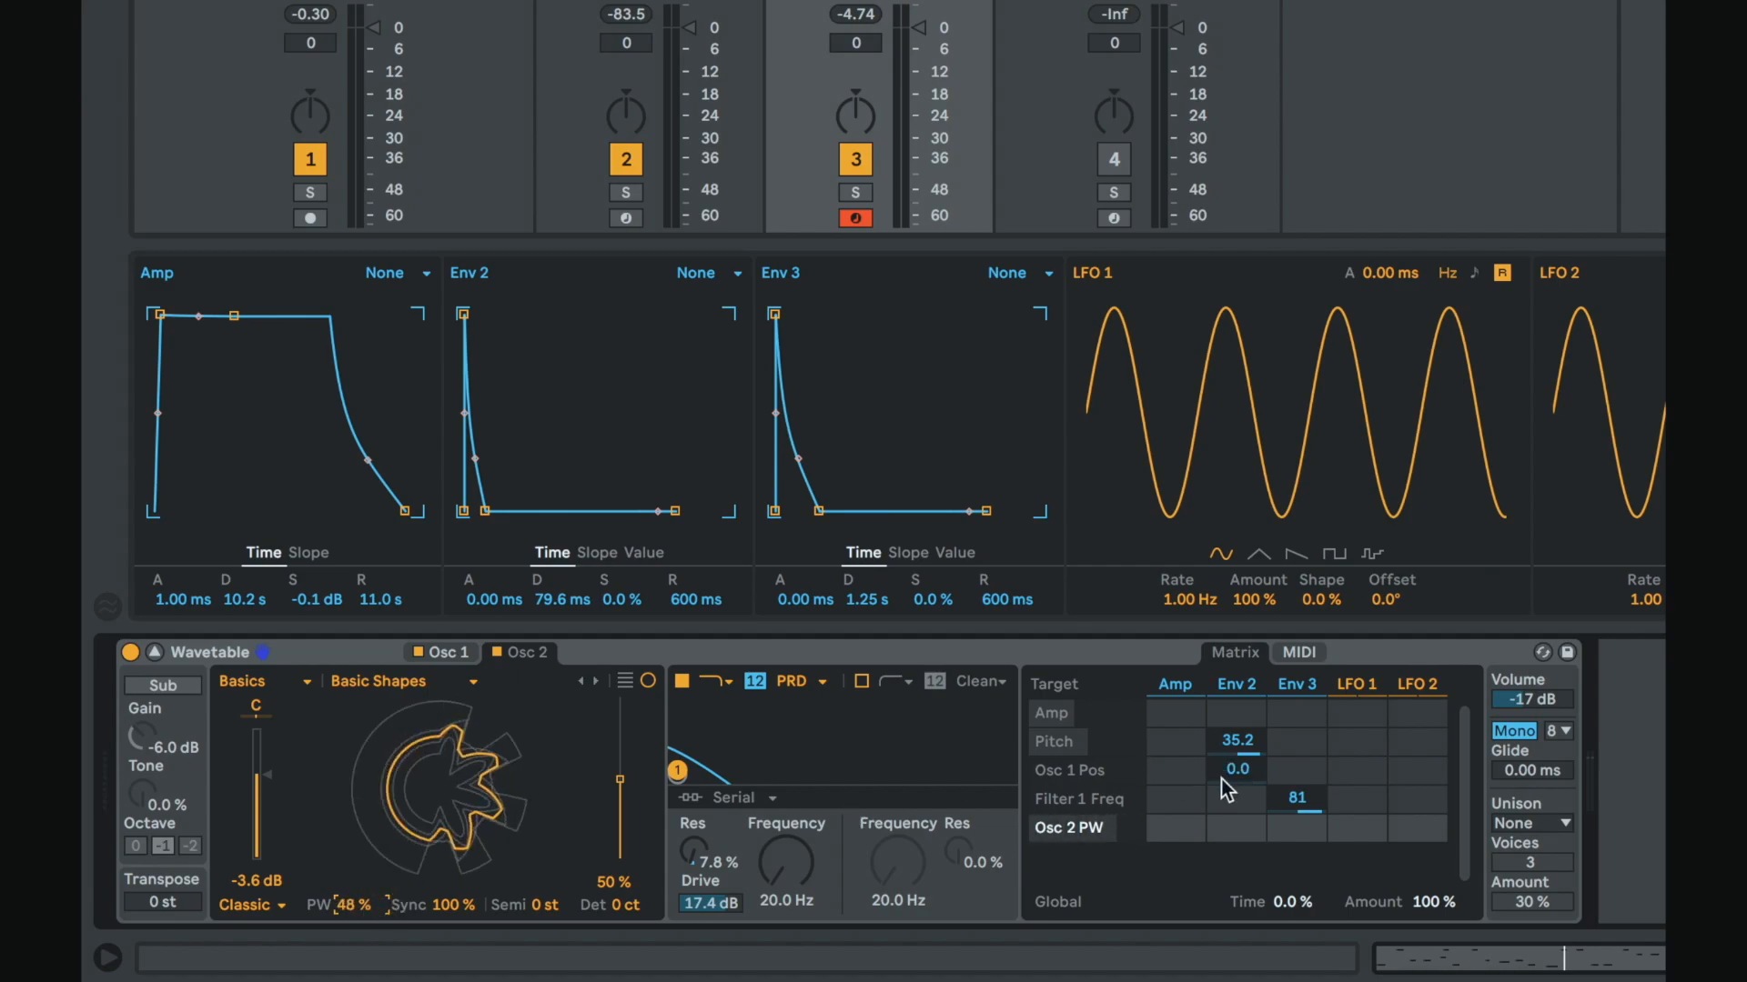
drag(1299, 837, 1299, 777)
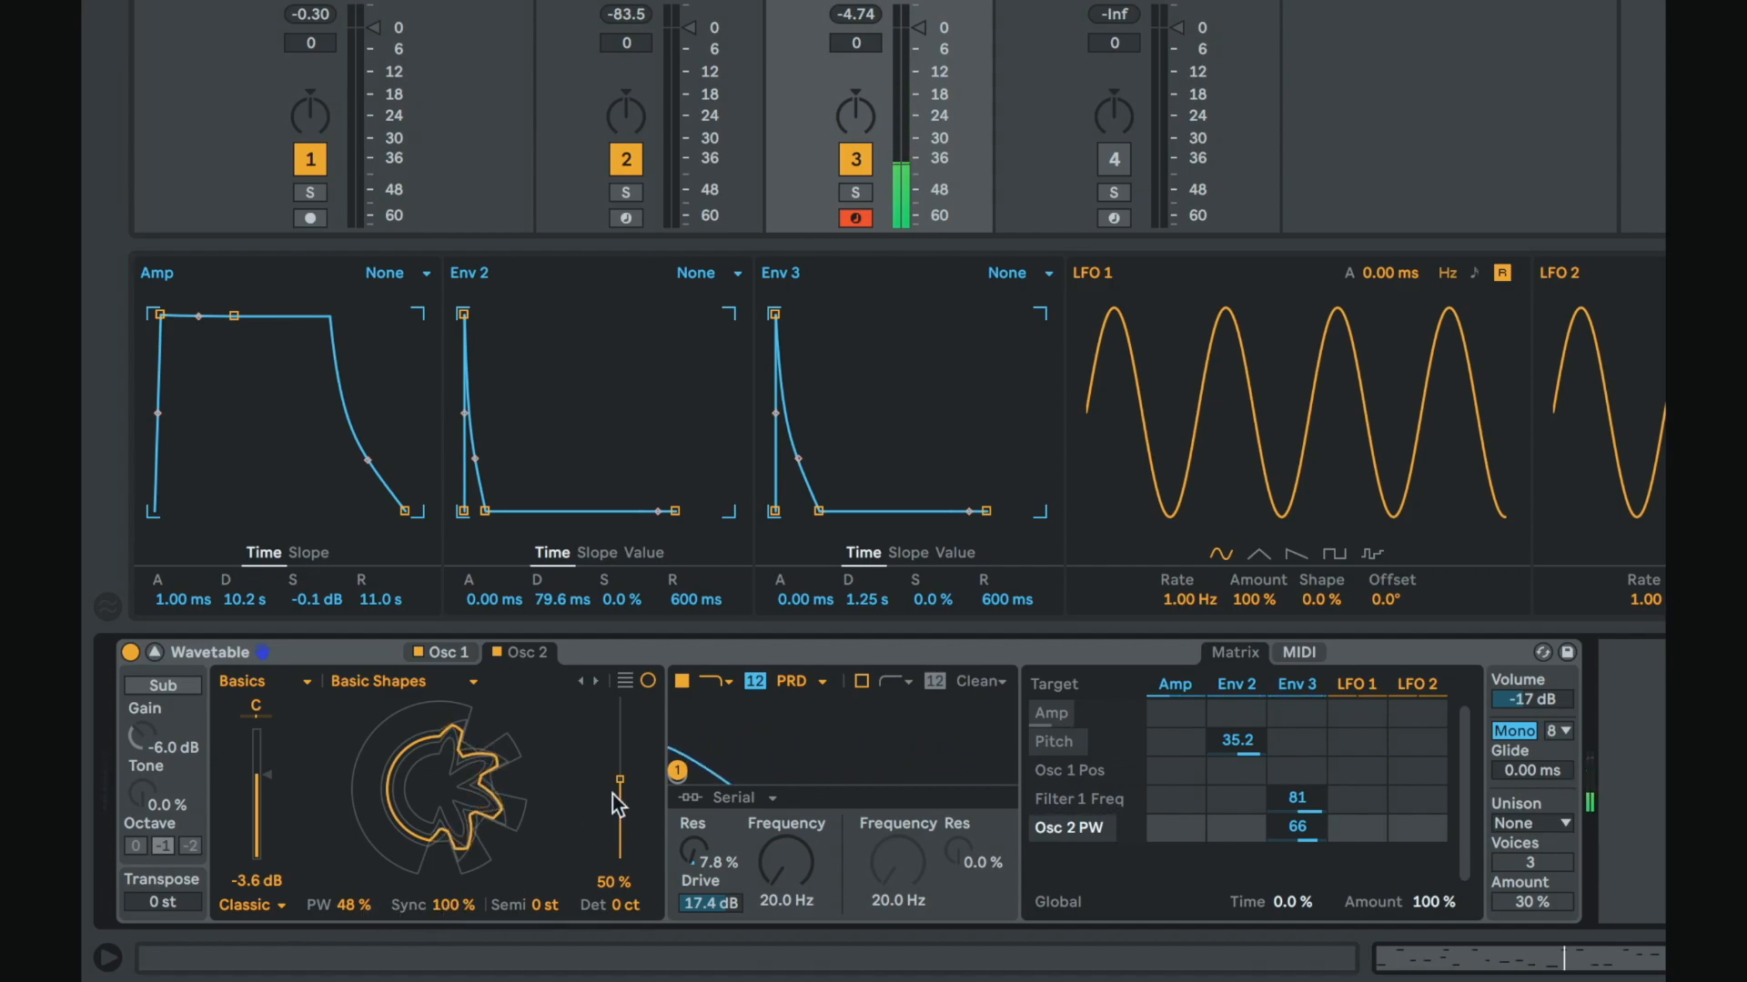
Step: Move Osc 2's wavetable position to 58% and modulate it from Env 2 at 100
mouse_move(614, 795)
mouse_down()
mouse_move(613, 830)
mouse_move(593, 784)
mouse_up()
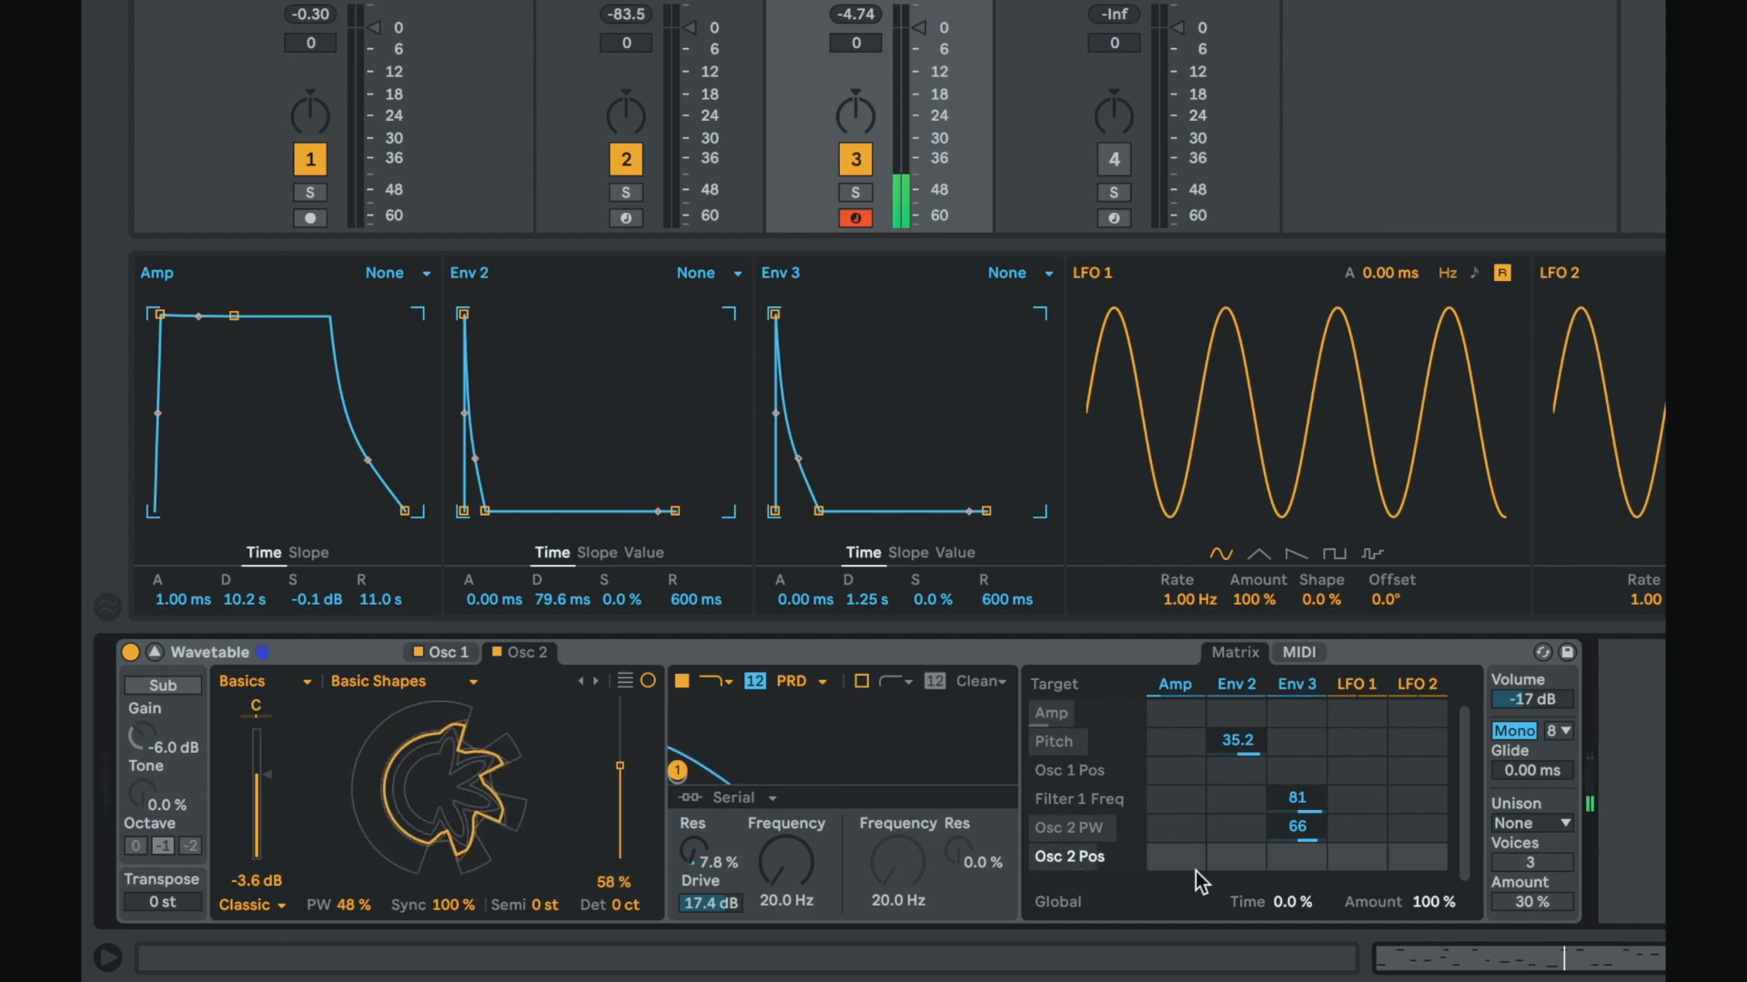
drag(1221, 856, 1221, 774)
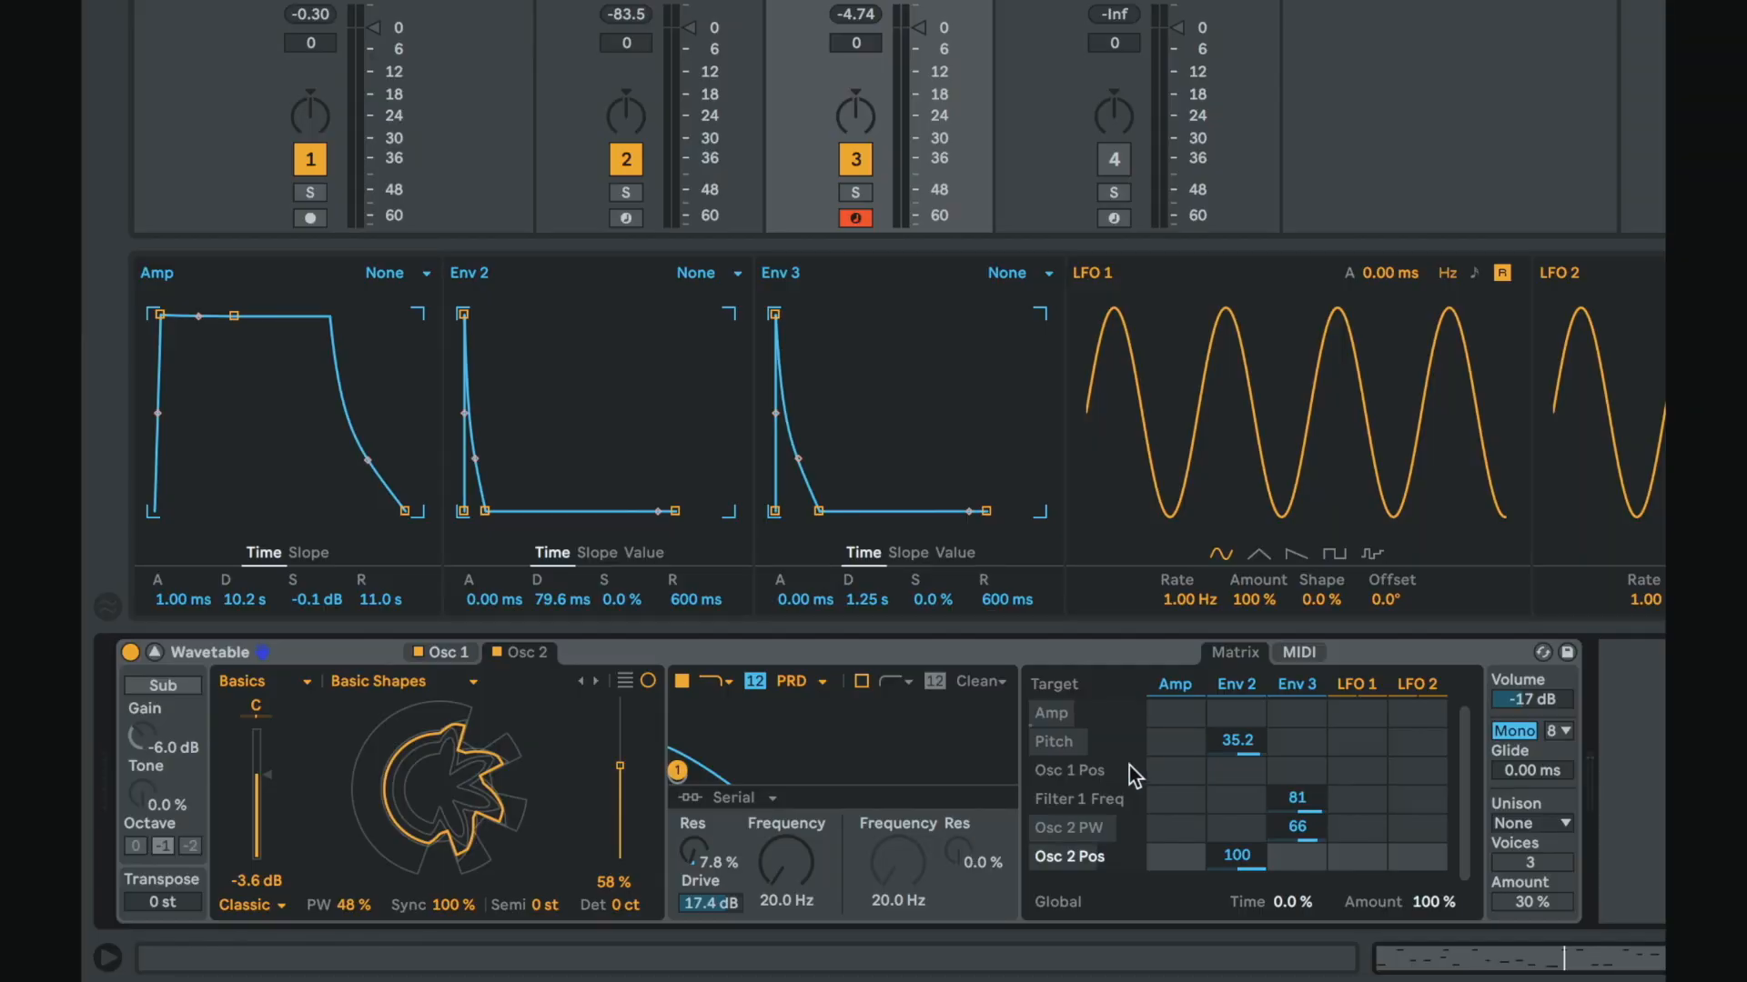
Step: Switch Osc 2's oscillator effect mode to Modern
click(255, 910)
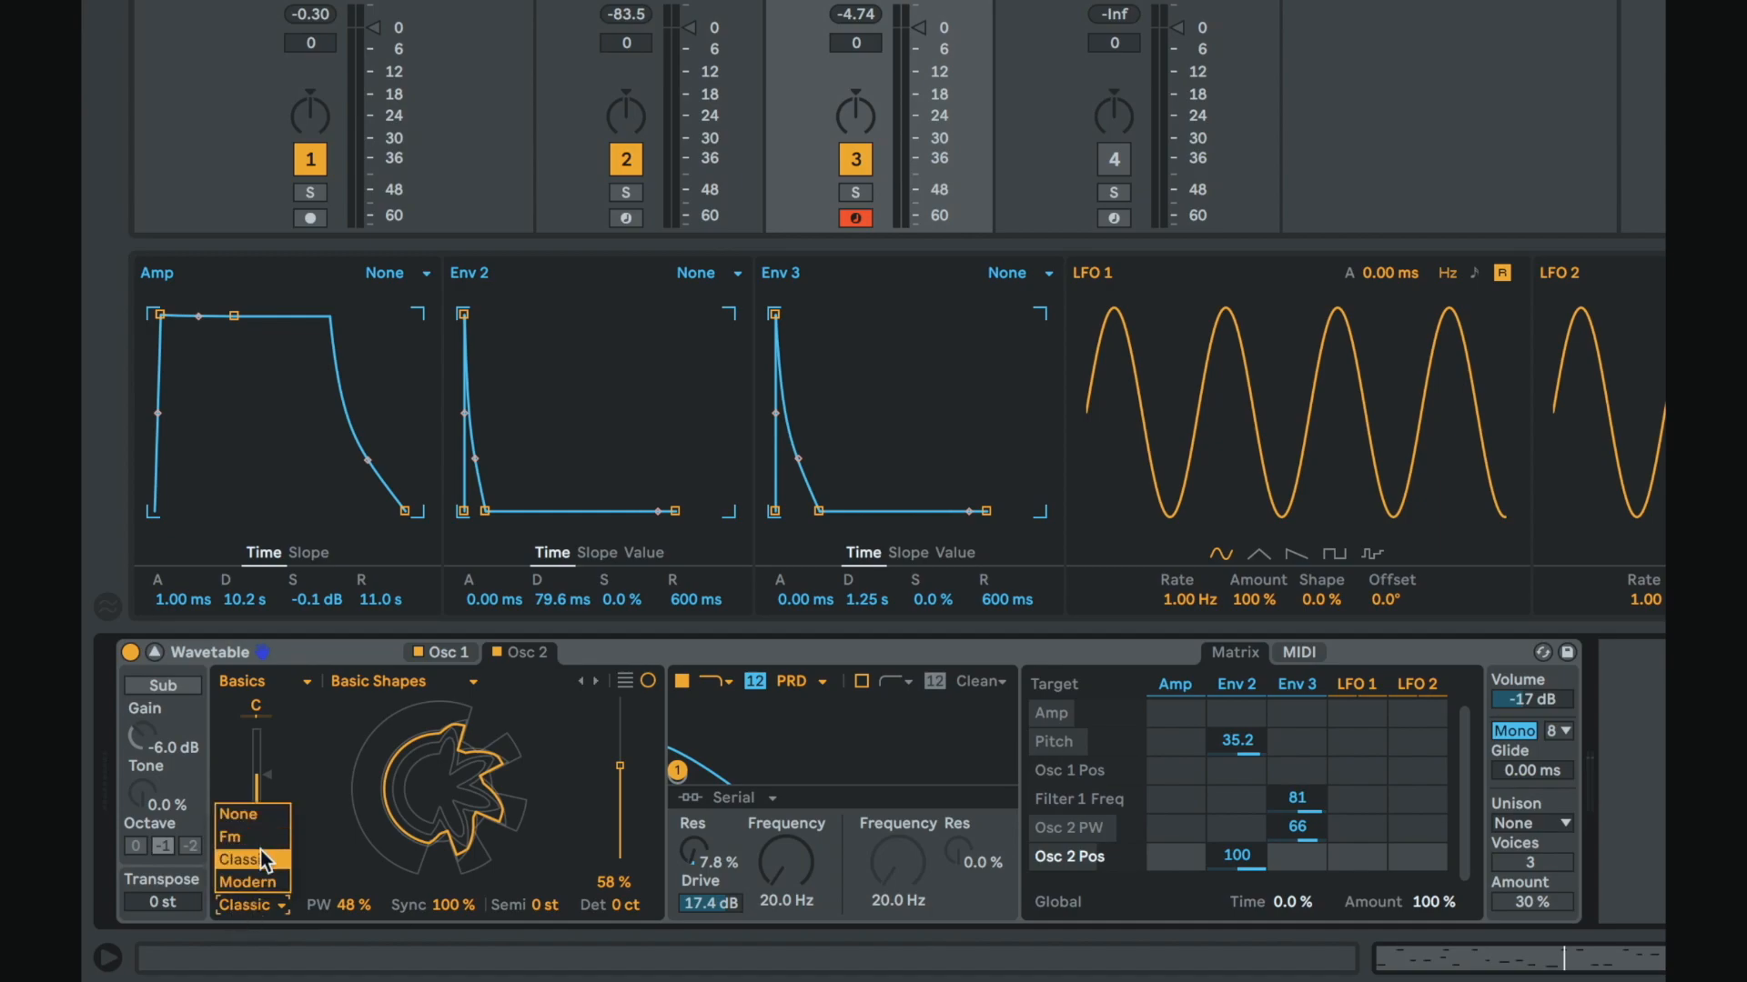
click(265, 870)
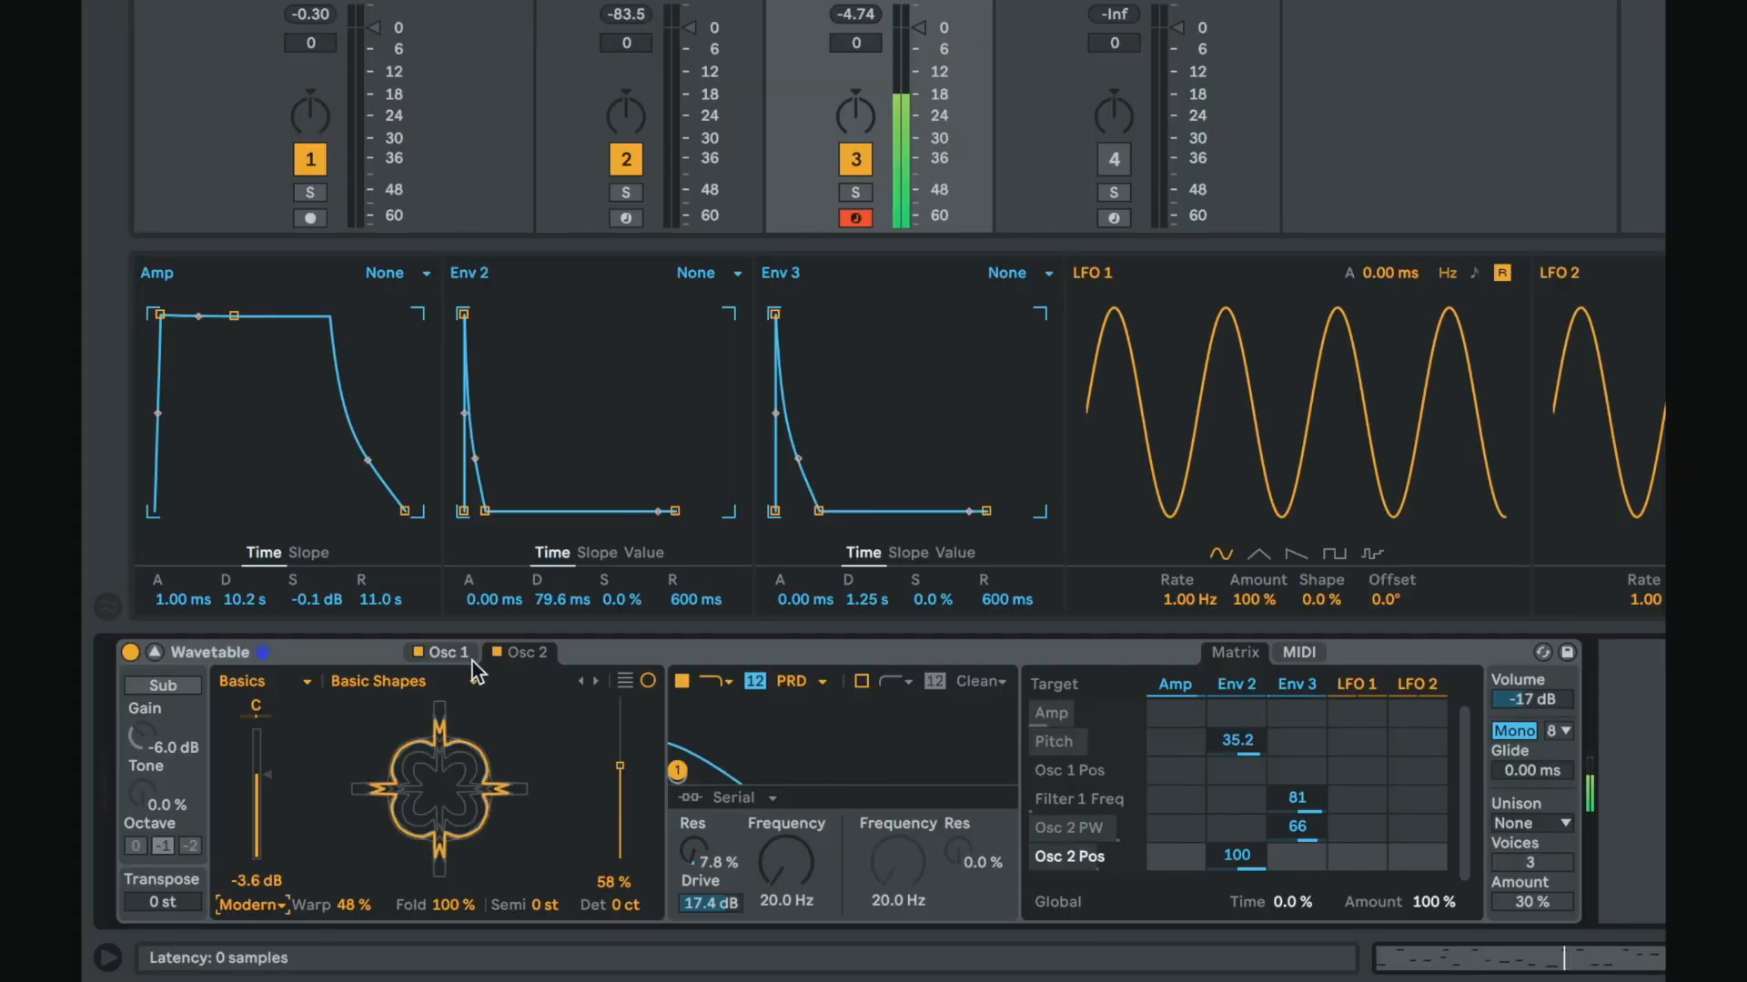
click(497, 652)
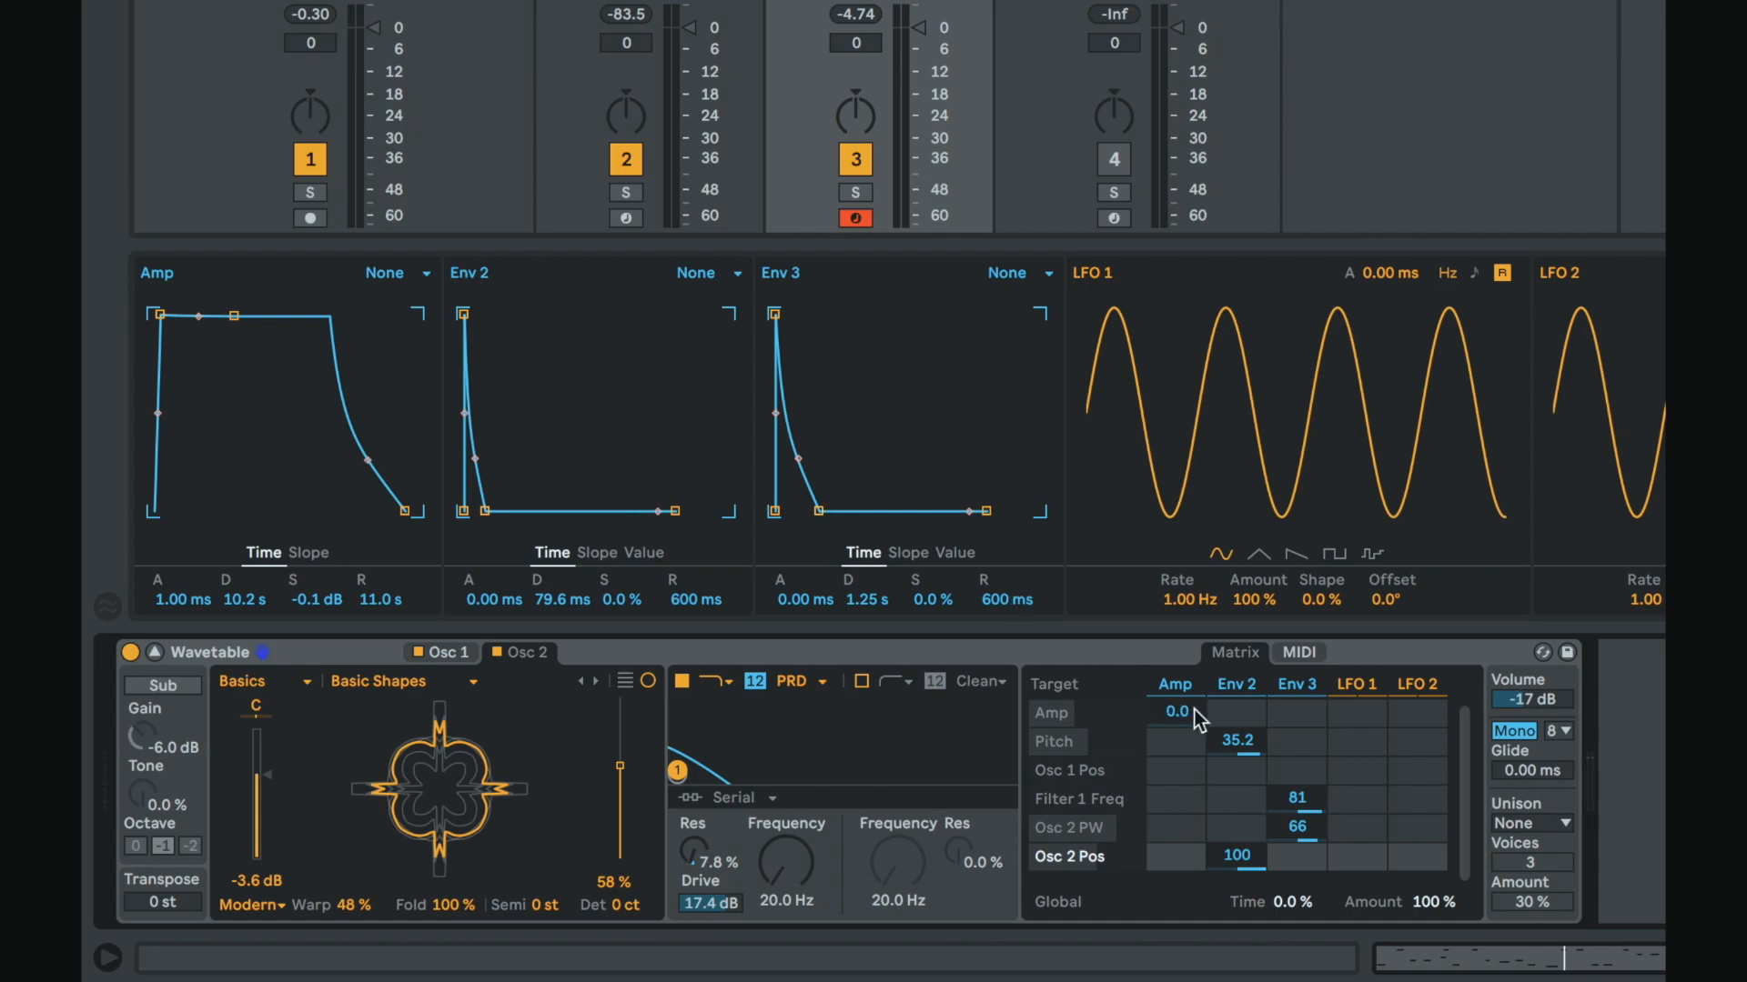
Step: Clear the remaining modulation assignments from the matrix, including Env 2 to Pitch
drag(1307, 808, 1308, 807)
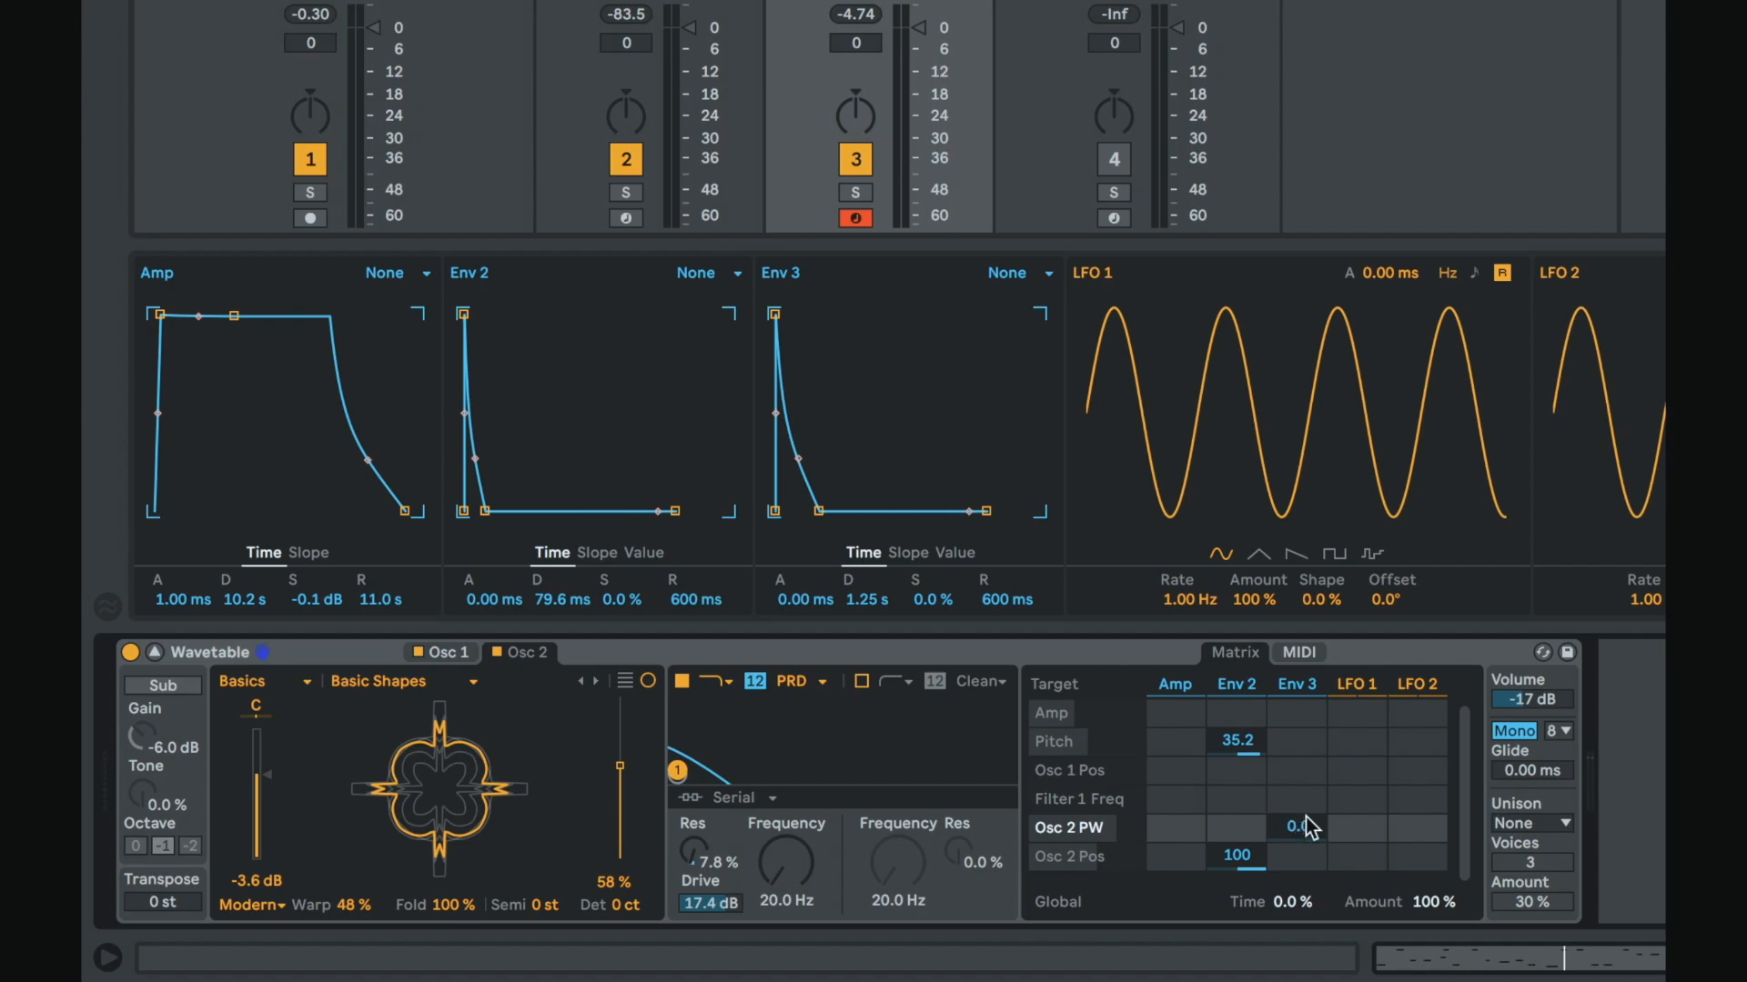
double_click(1233, 740)
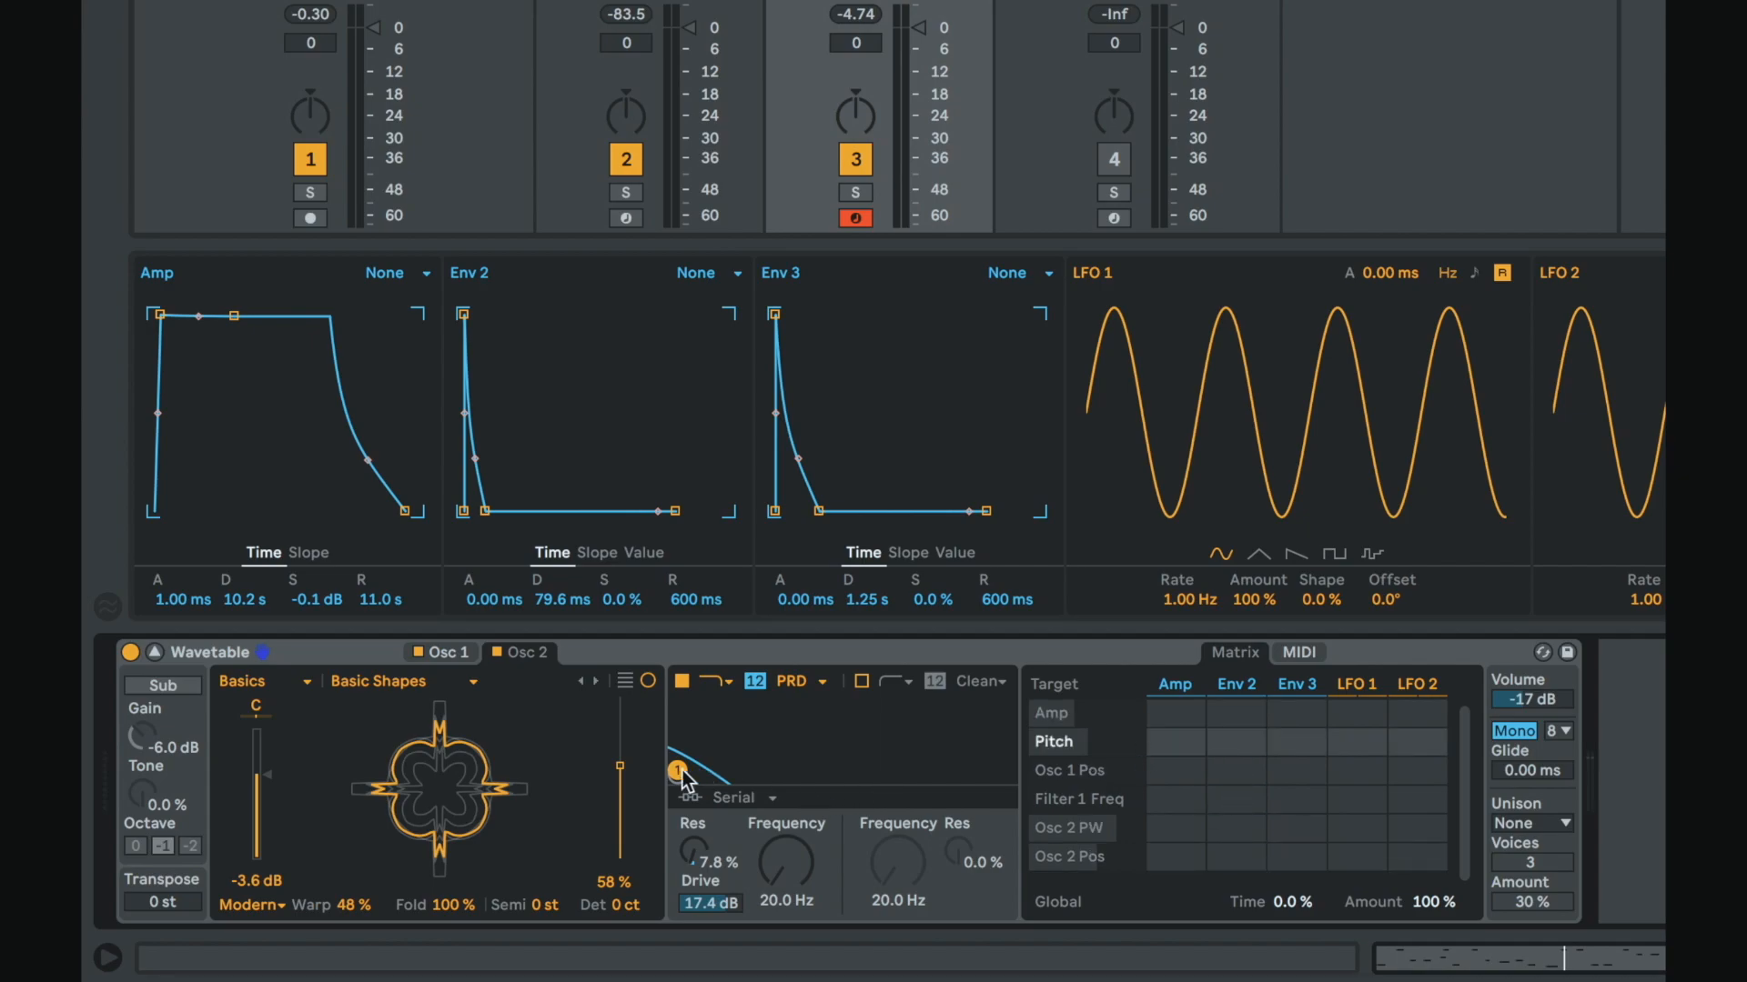
Step: Open the filter cutoff fully to 20.5 kHz with resonance at 0%
drag(678, 771, 1008, 775)
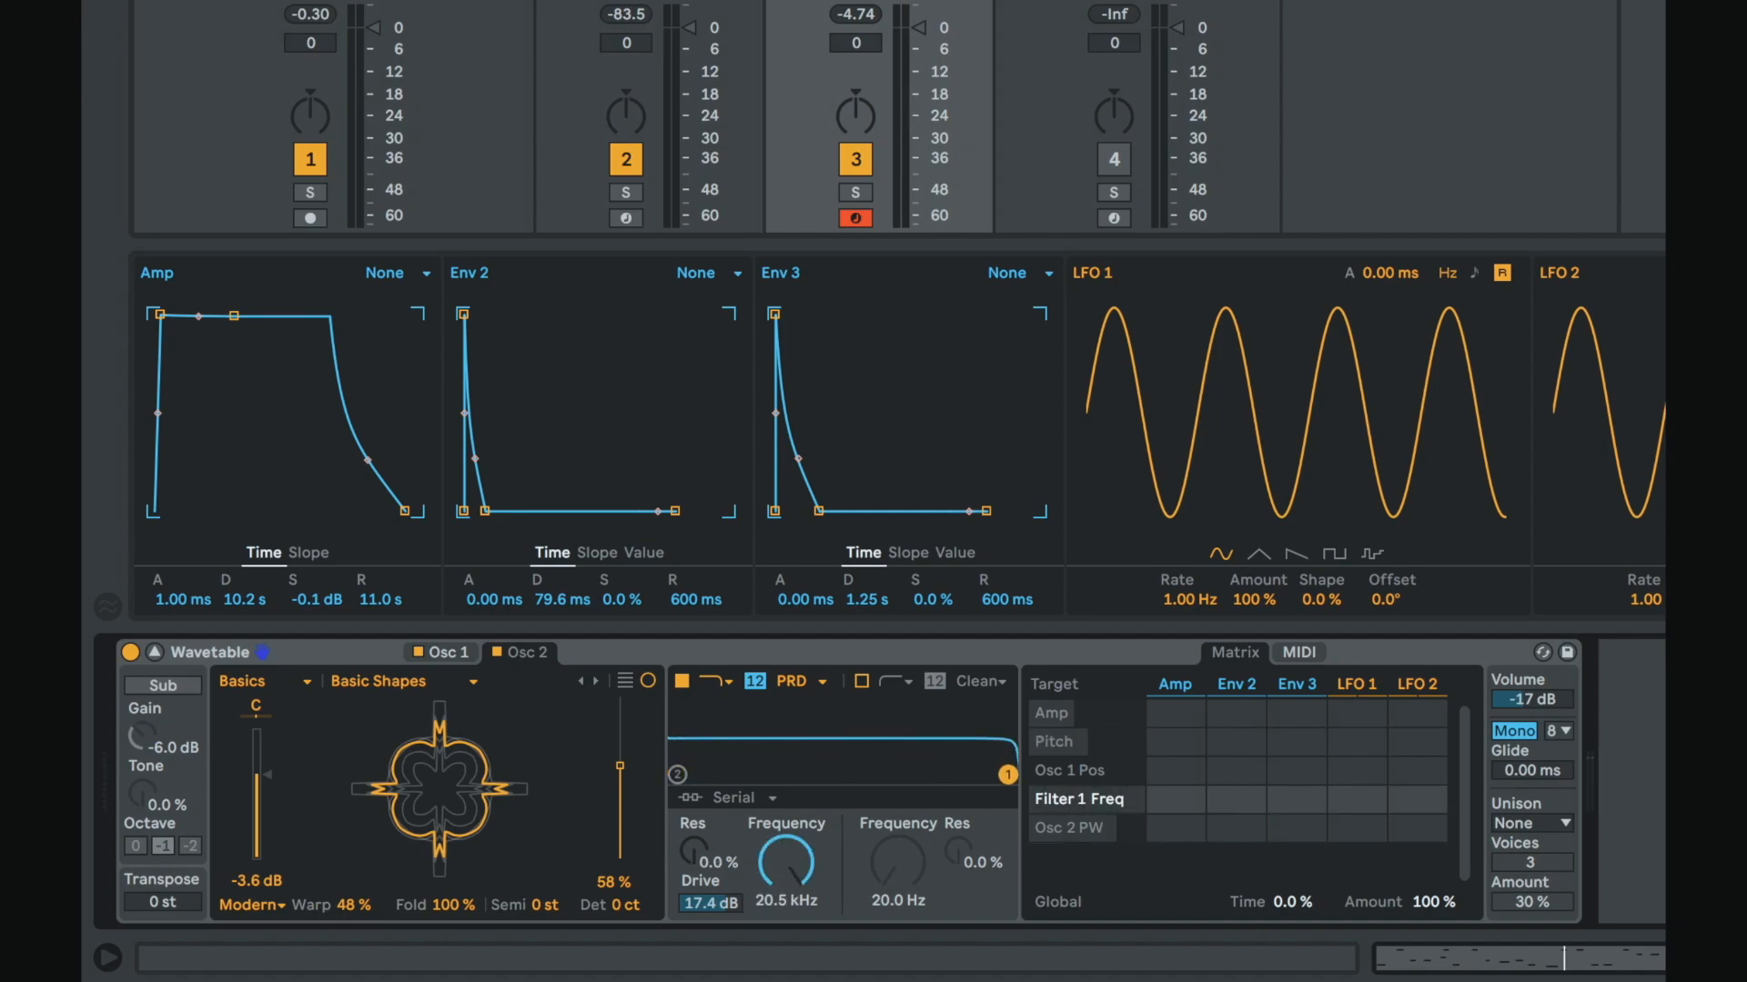
click(495, 665)
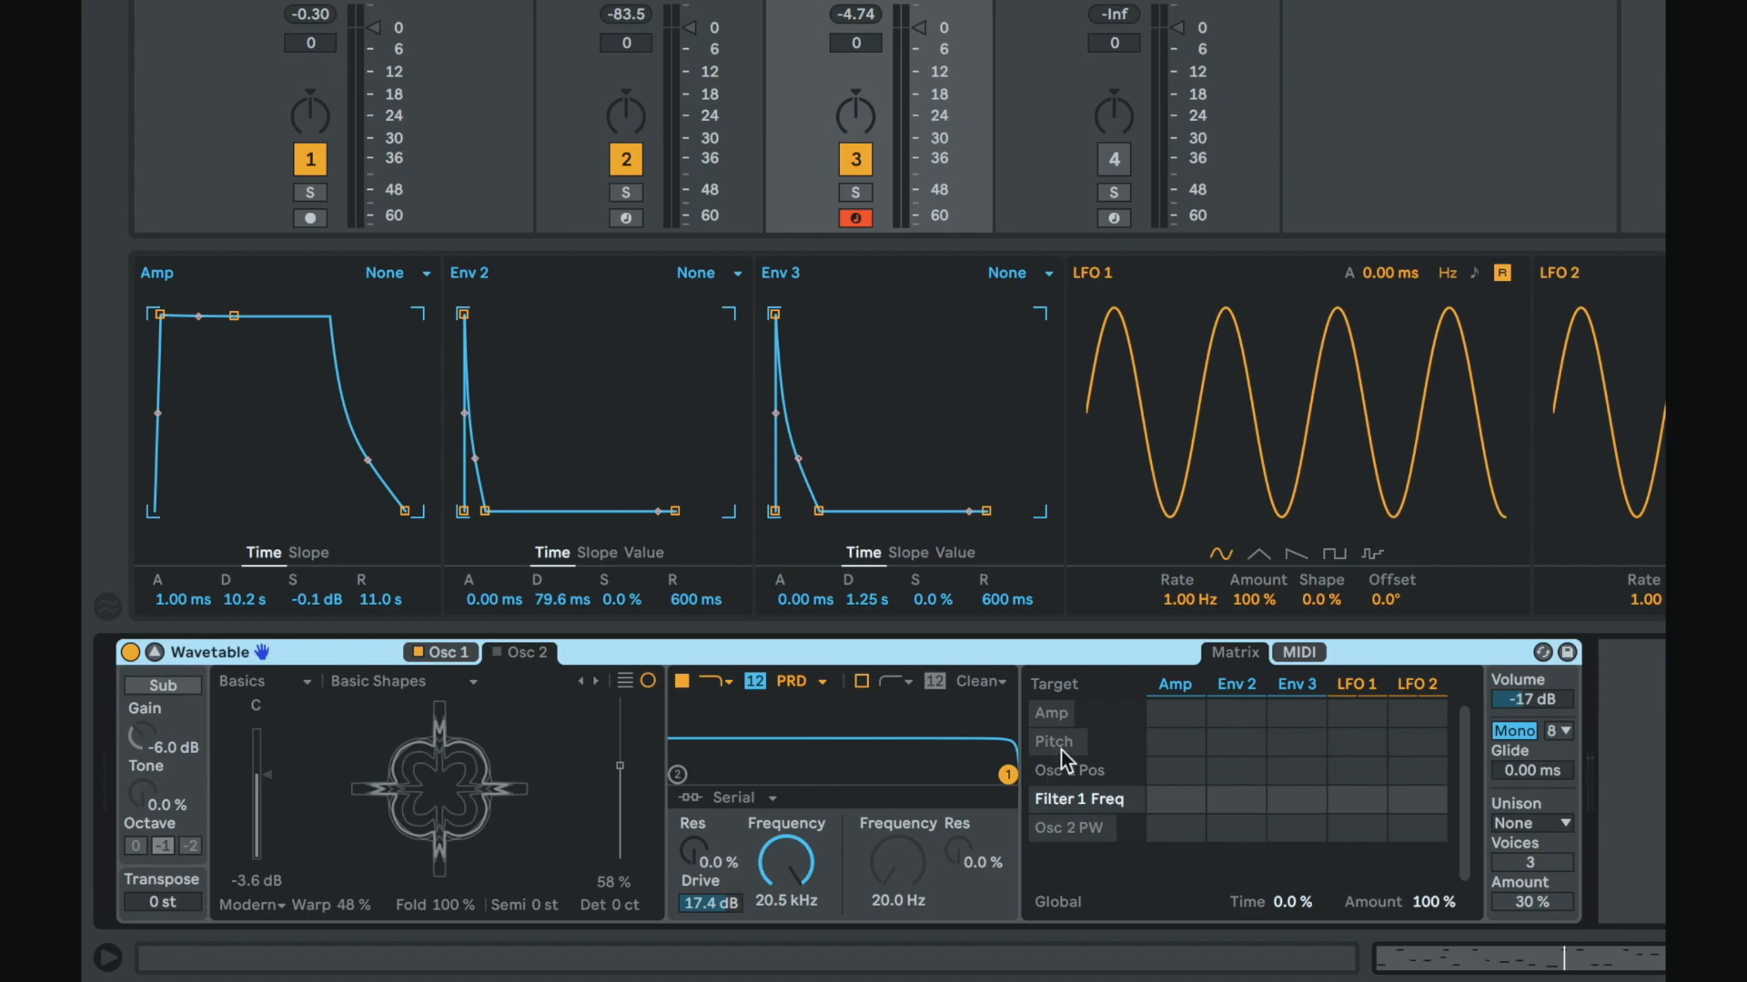
click(156, 654)
click(157, 655)
click(156, 655)
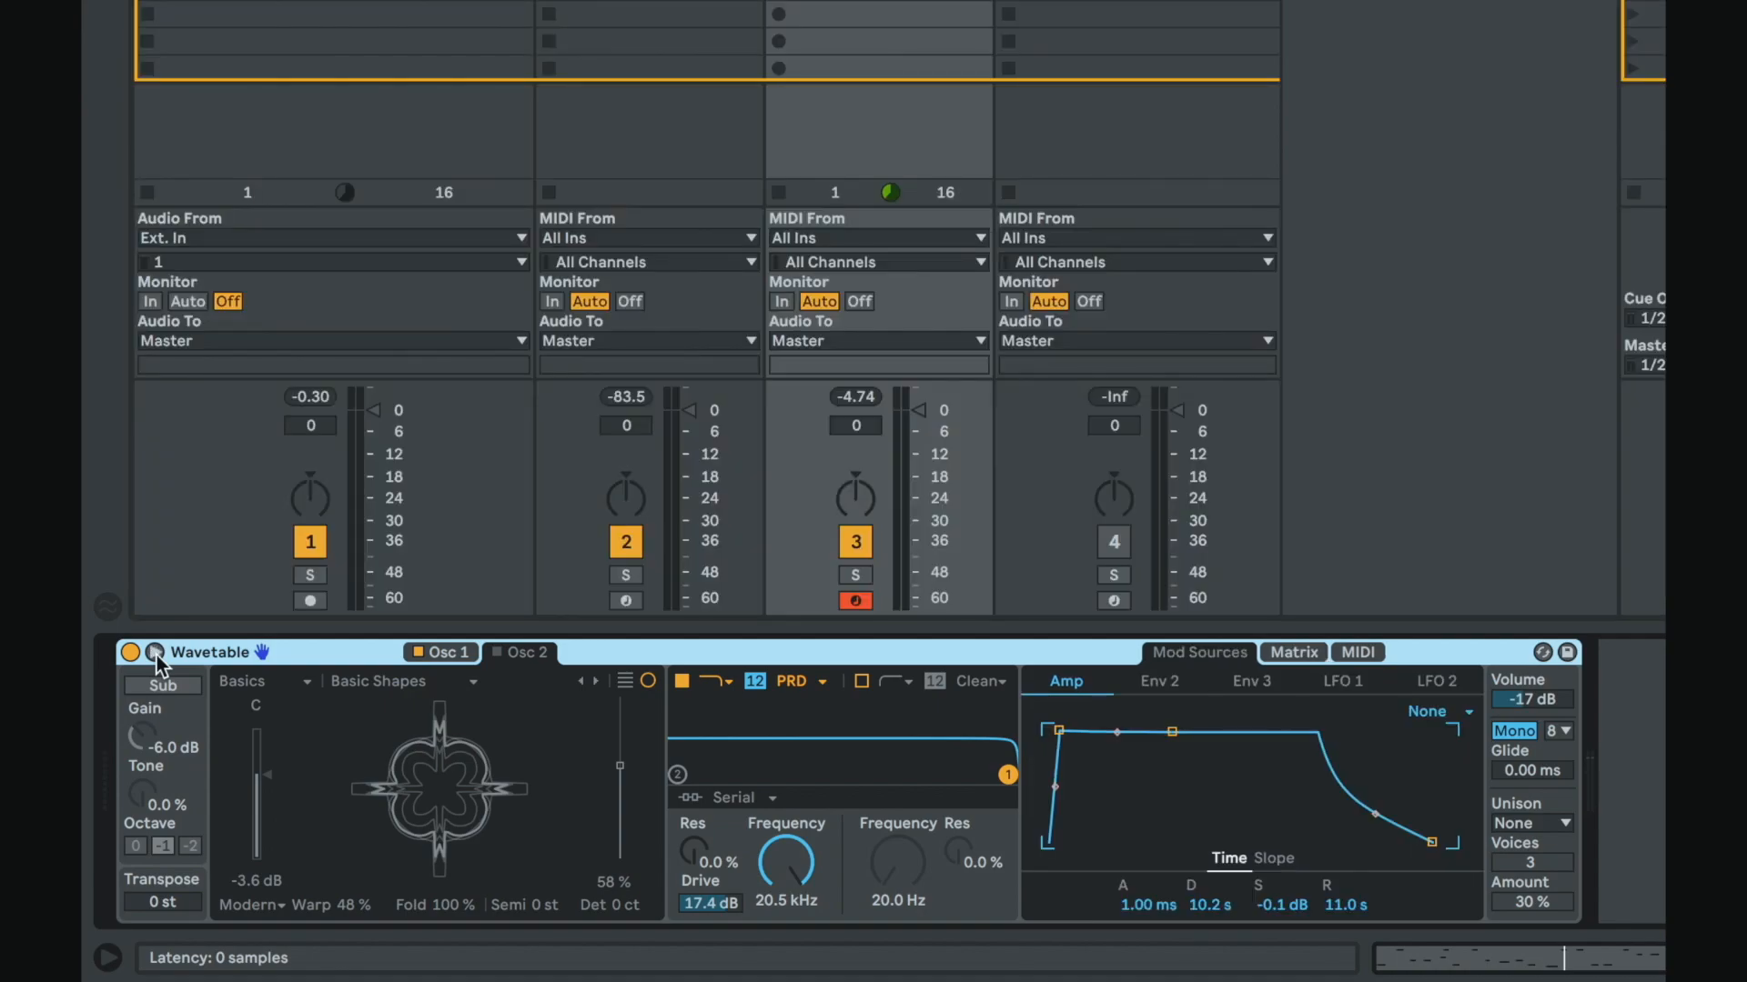
click(157, 655)
click(151, 649)
click(151, 648)
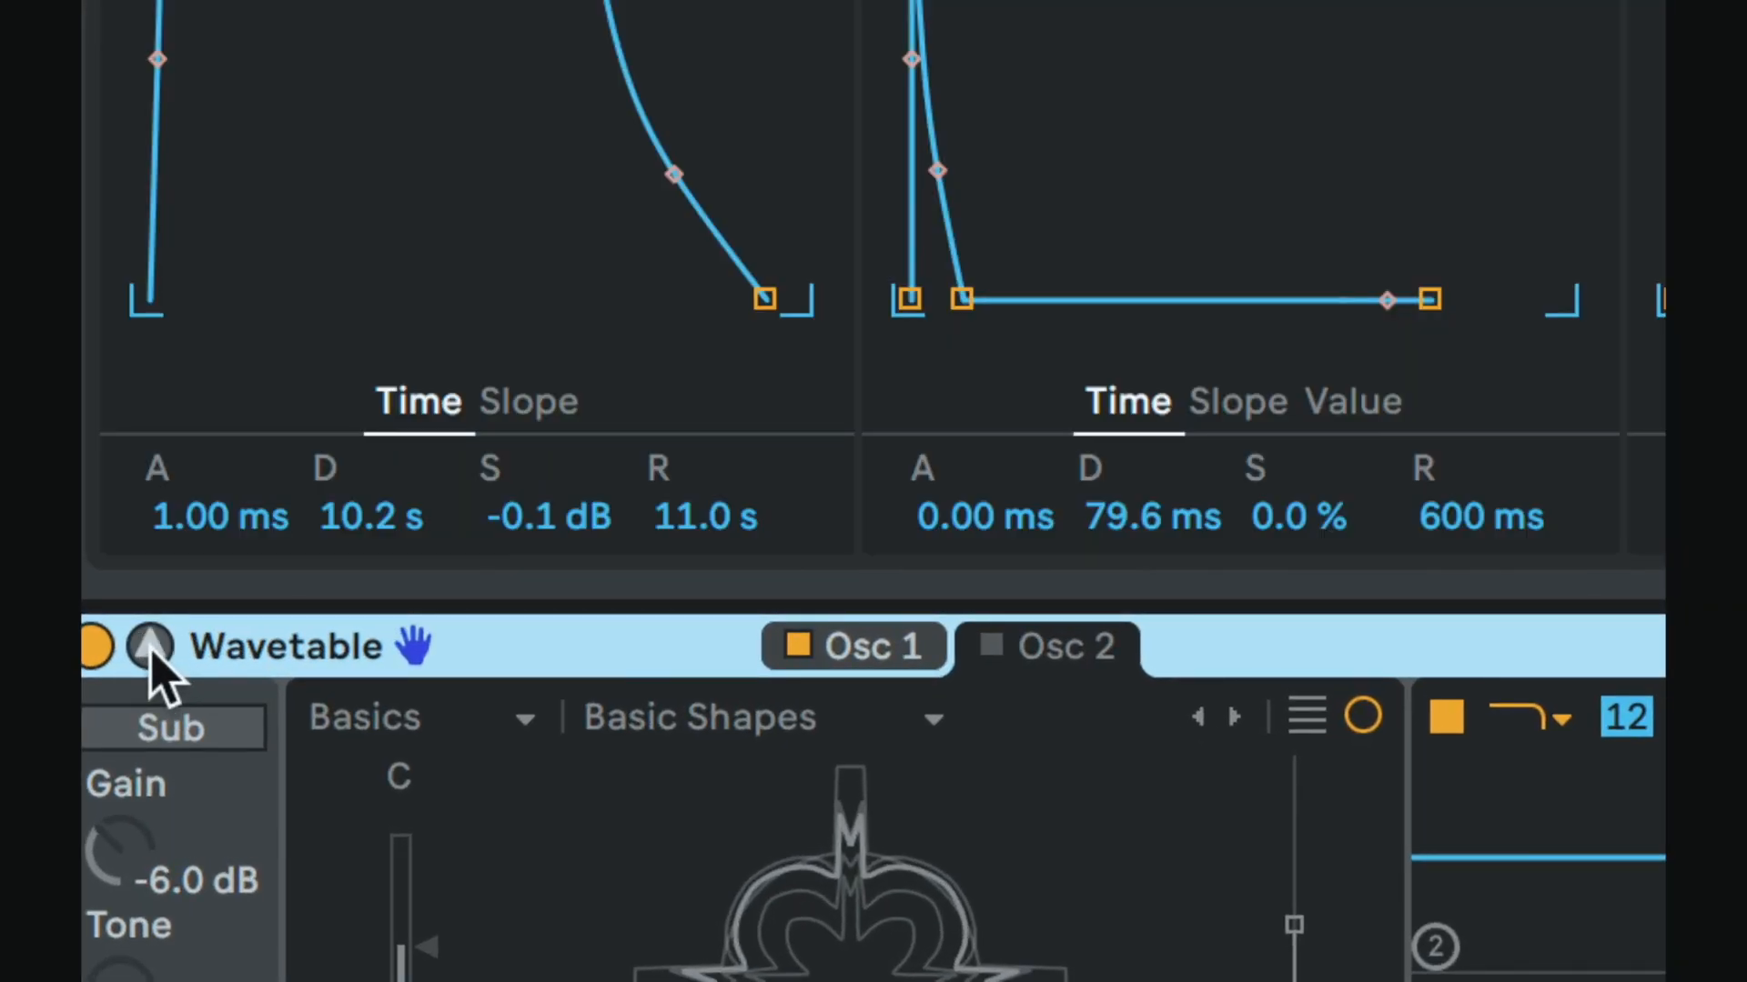
click(151, 649)
click(151, 648)
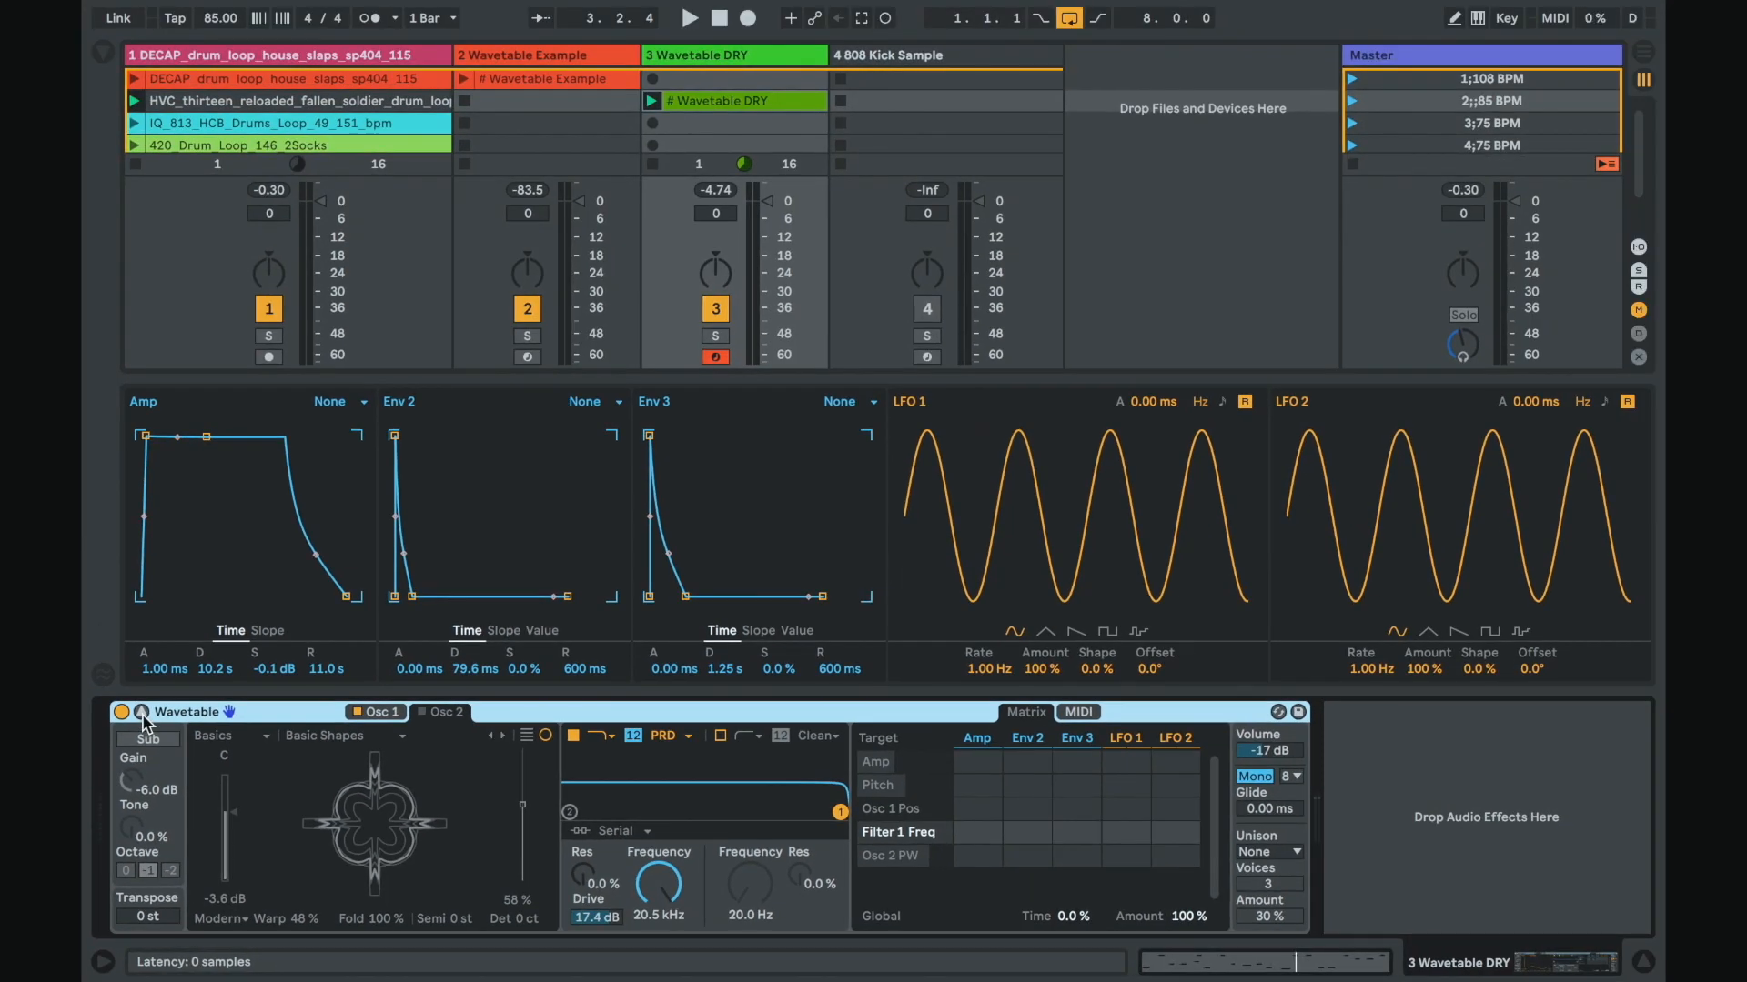
Step: Route Env 2 to Pitch in the modulation matrix with an amount of 41.2
click(1018, 783)
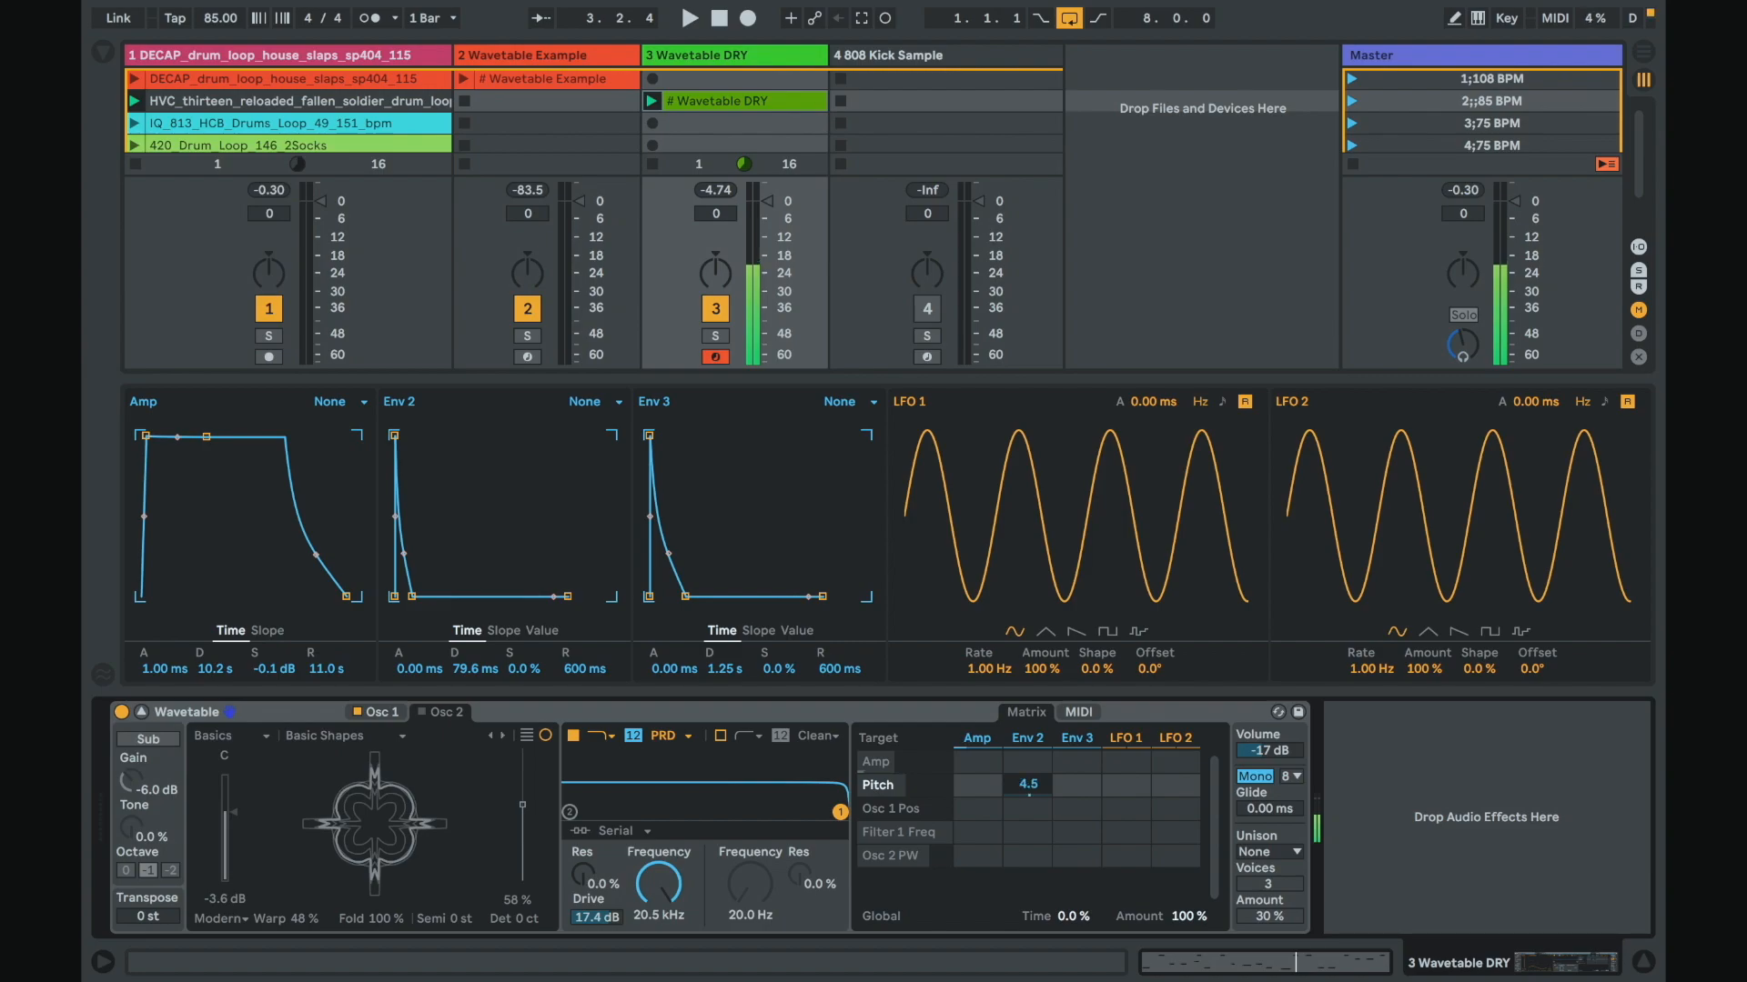
drag(1028, 783, 1028, 744)
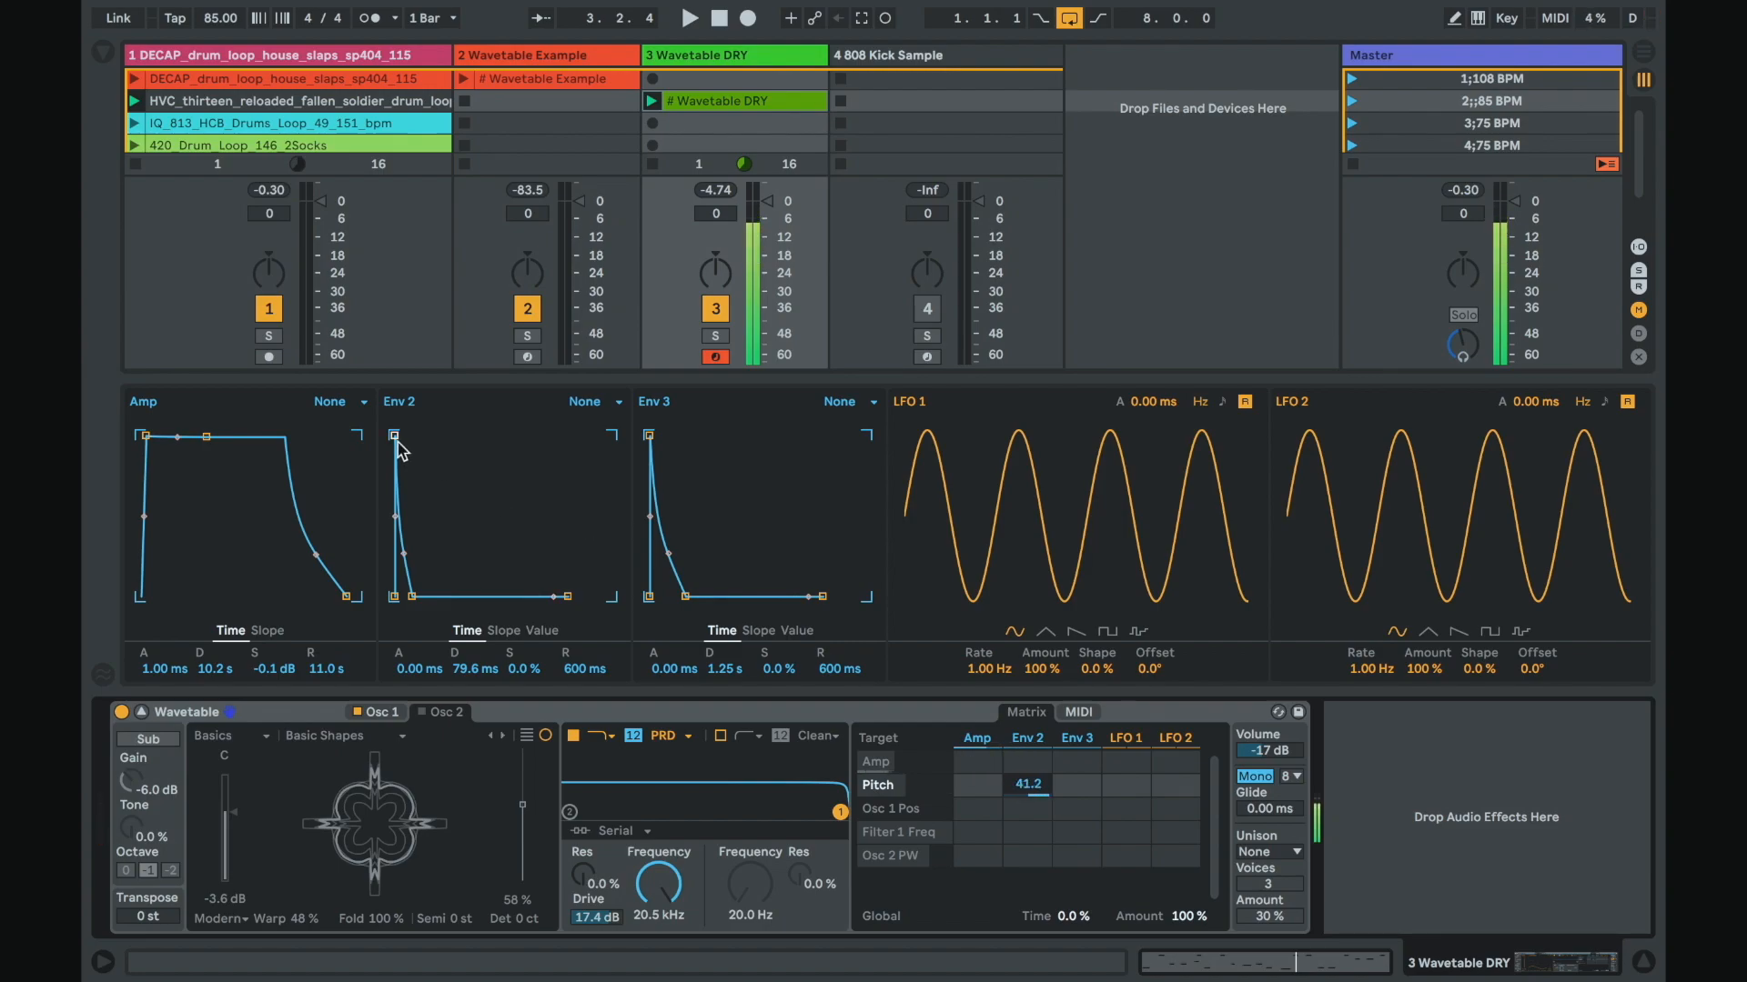
Step: Set Env 2's decay to 26.2 ms, keeping its attack at 0 ms
drag(394, 435, 444, 436)
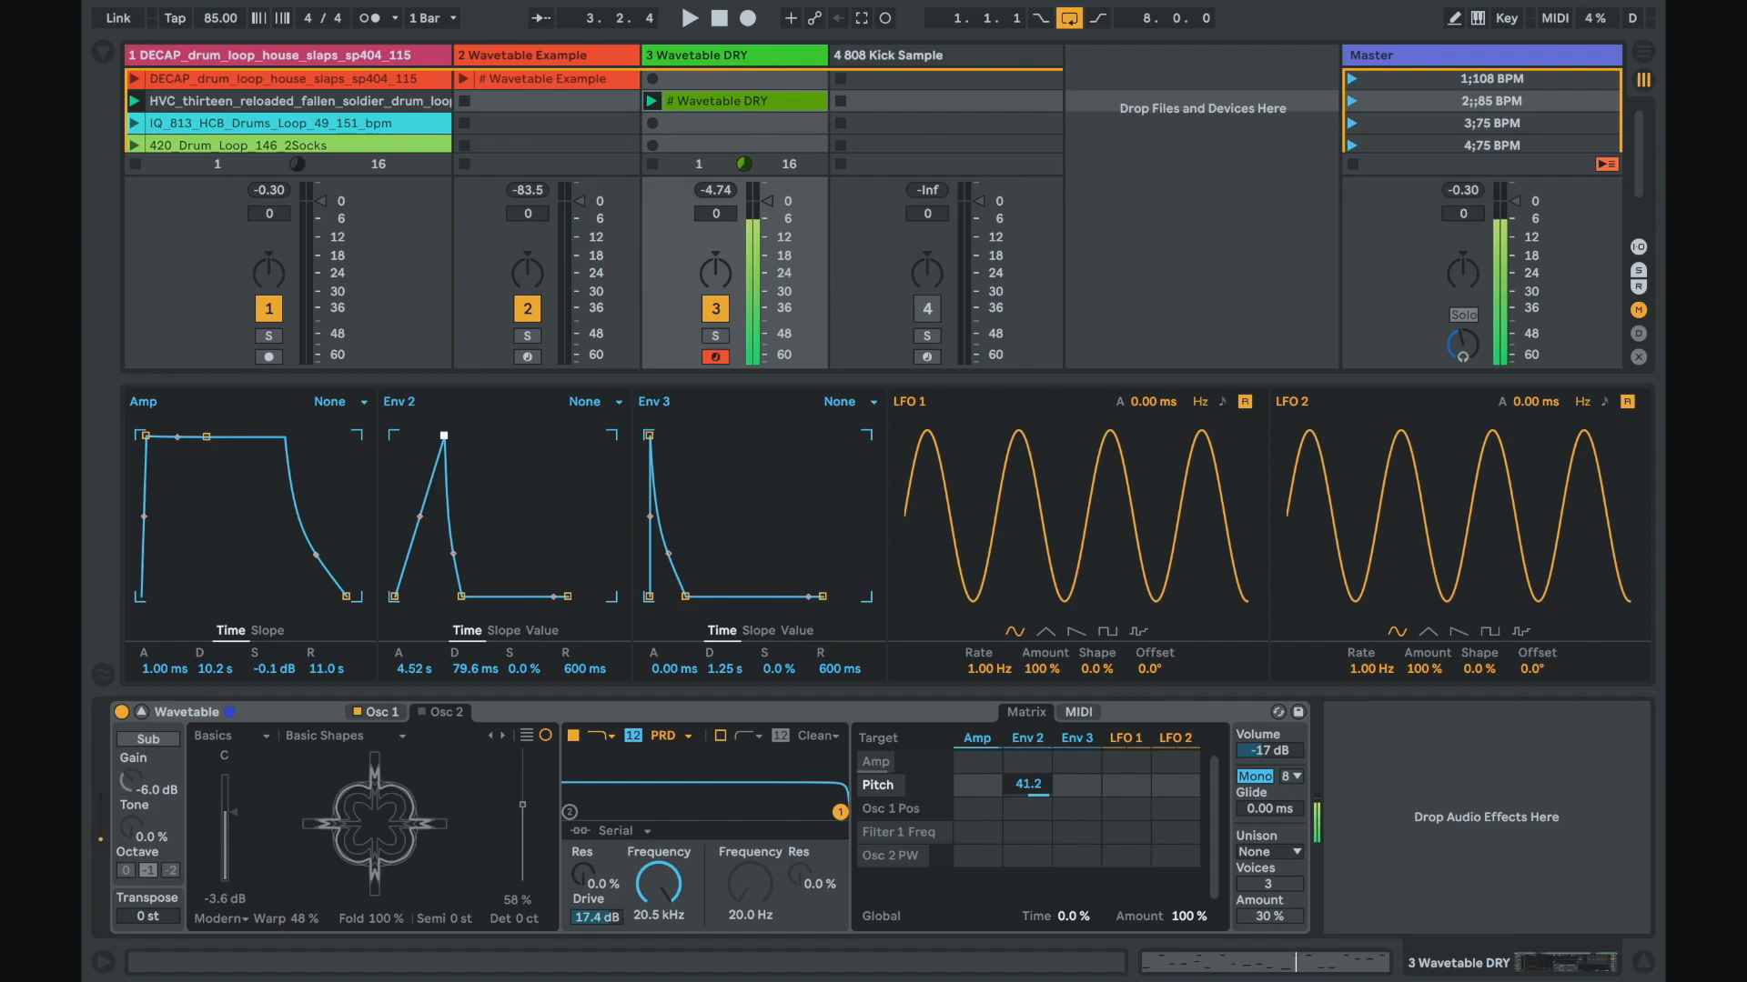
drag(444, 436, 394, 439)
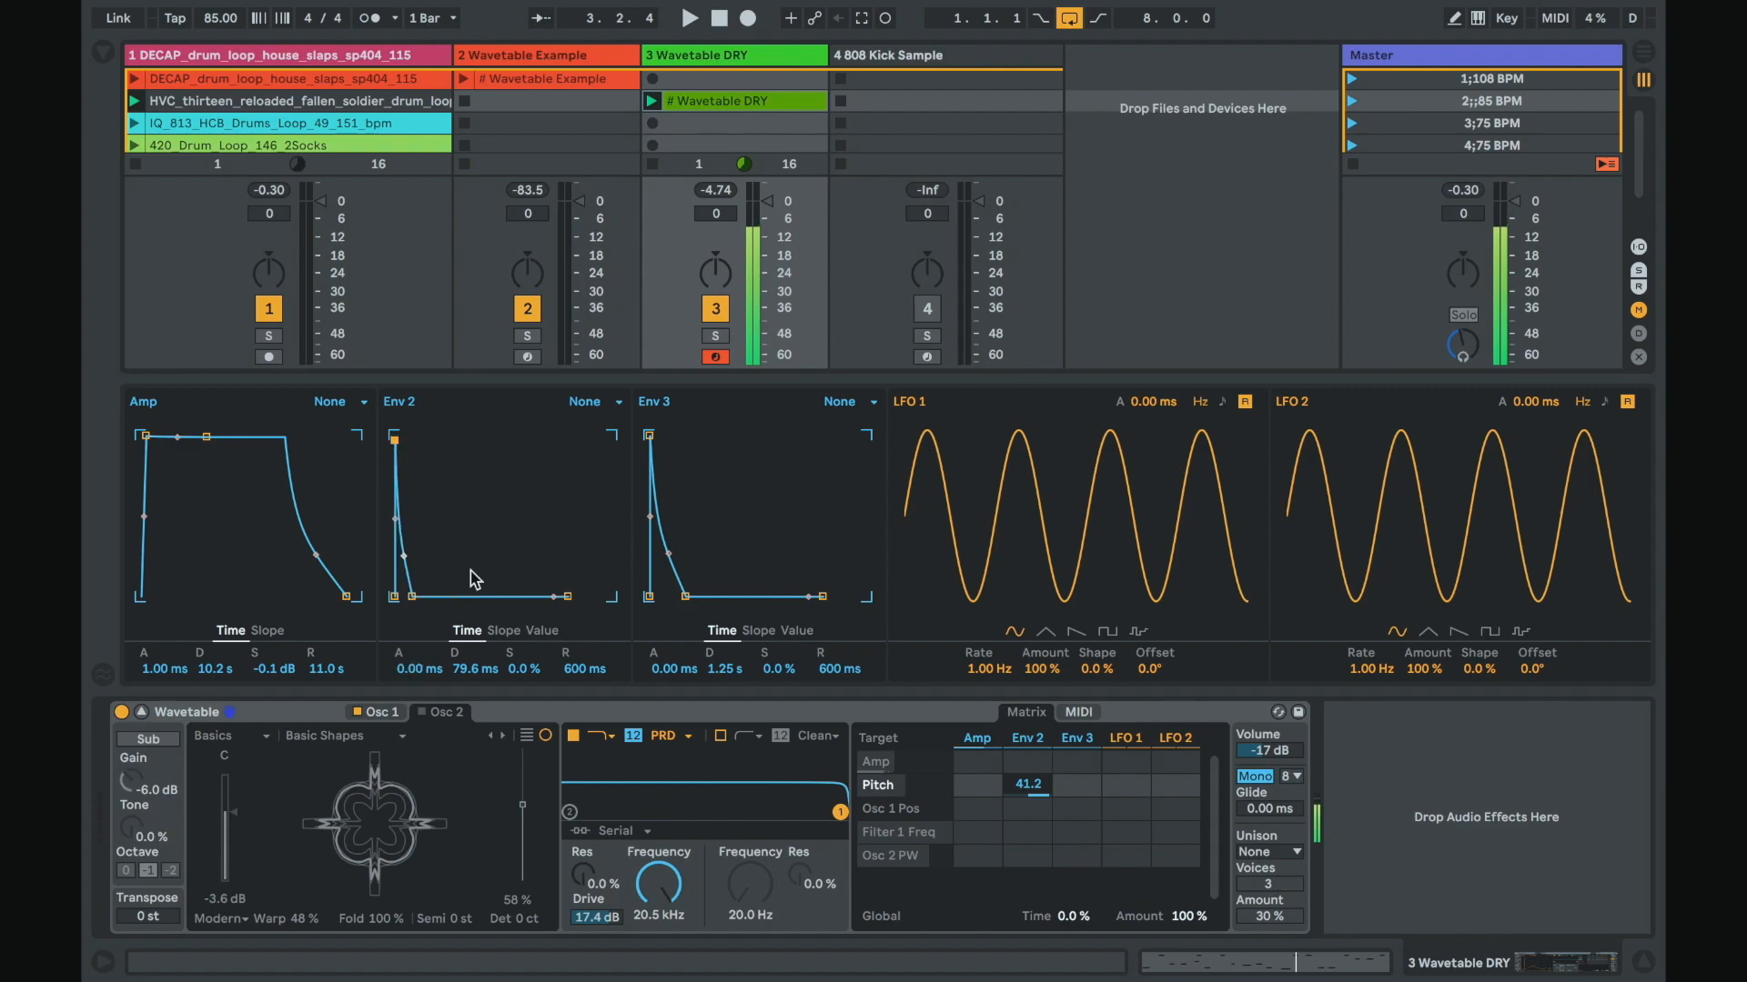
mouse_move(470, 668)
mouse_down()
mouse_move(470, 636)
mouse_move(471, 677)
mouse_up()
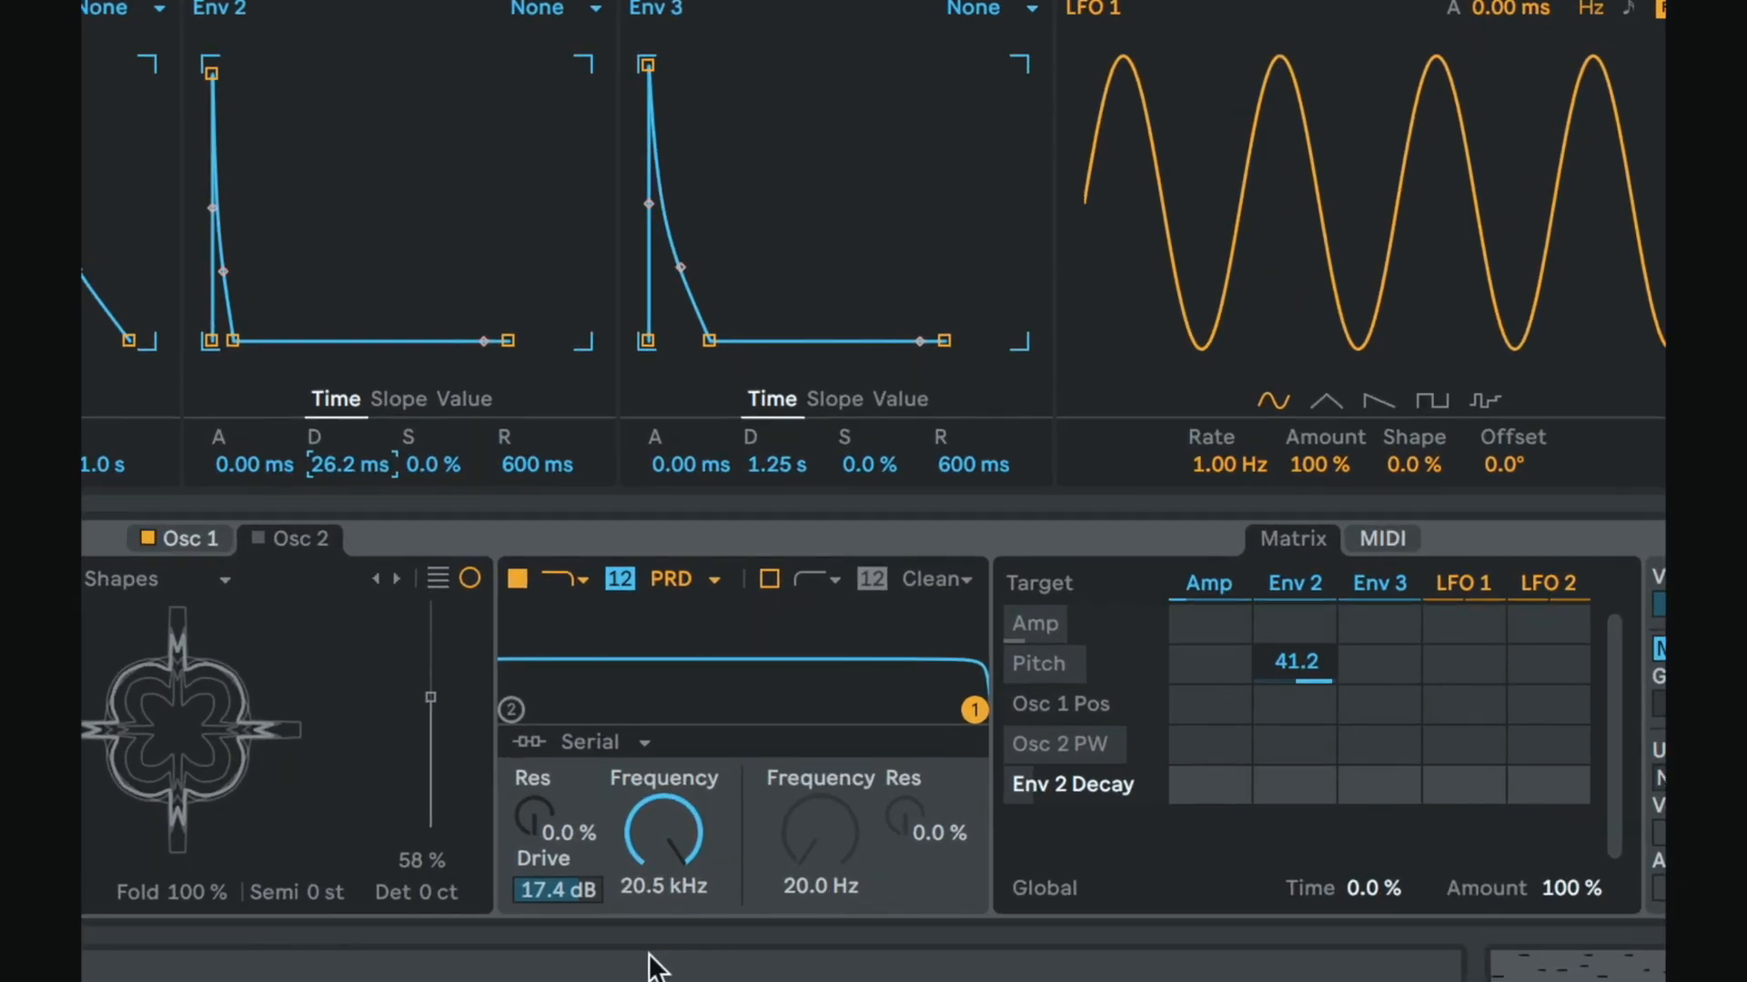
Step: Audition Filter 1's circuit types Clean, OSR, MS2 and SMP, returning to PRD
click(675, 580)
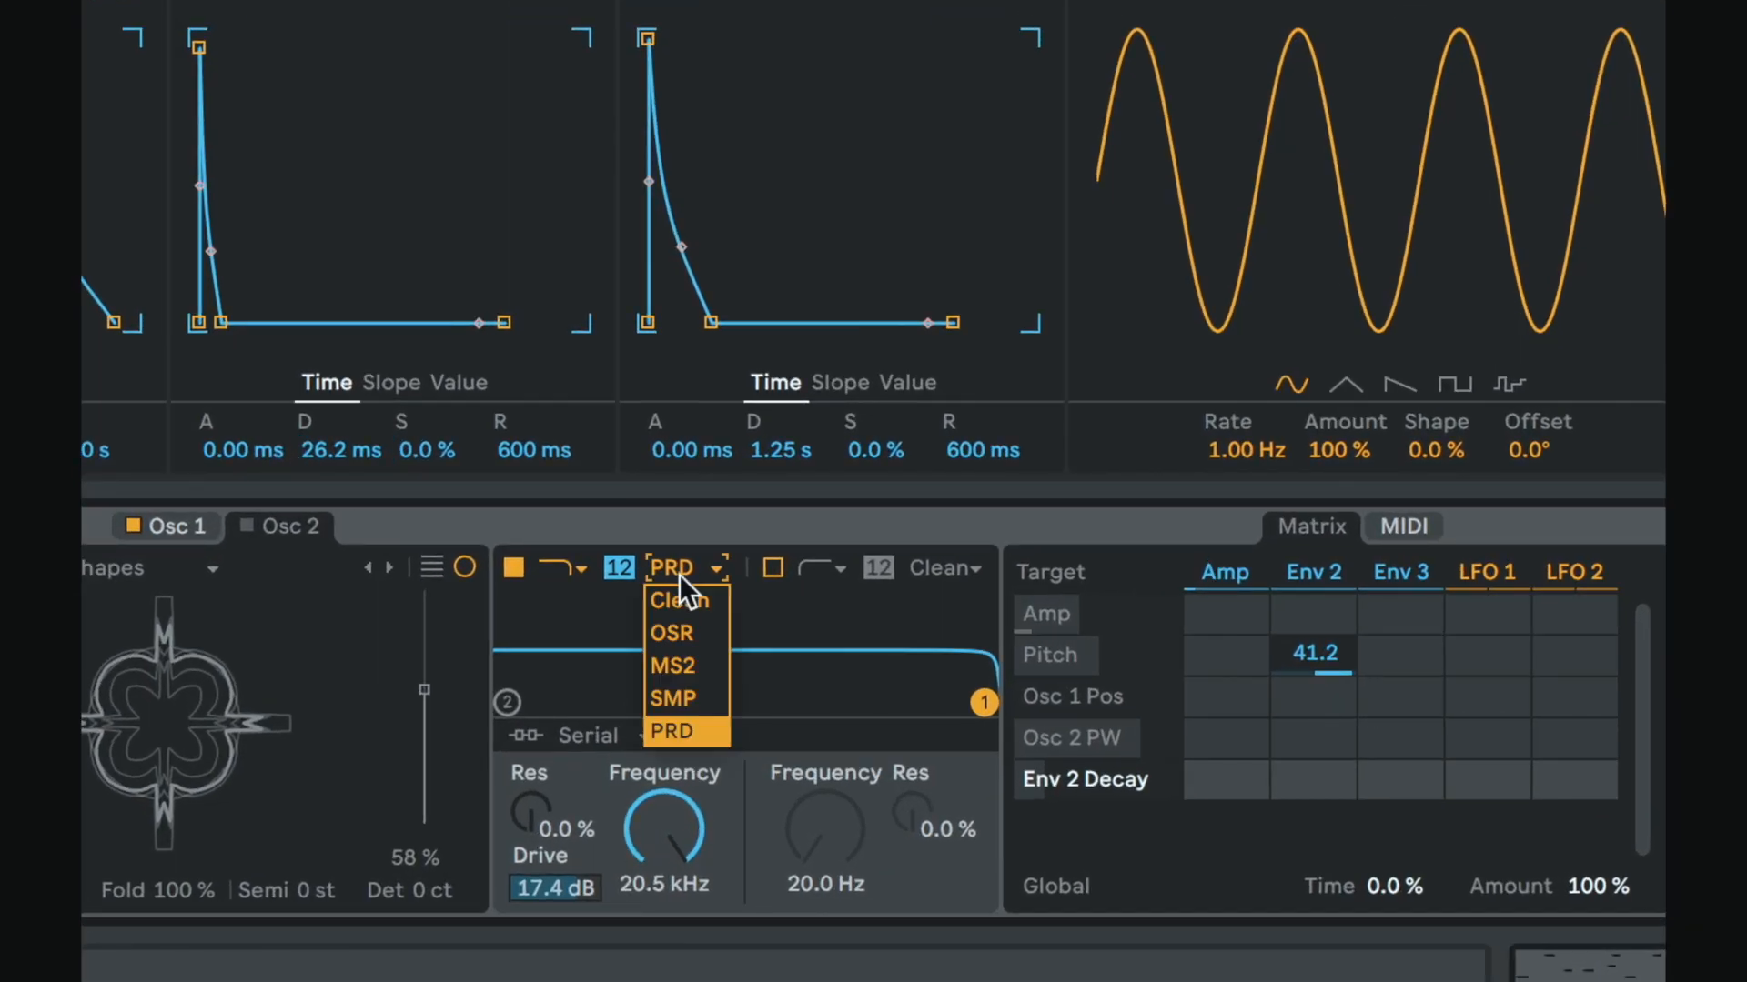
click(688, 613)
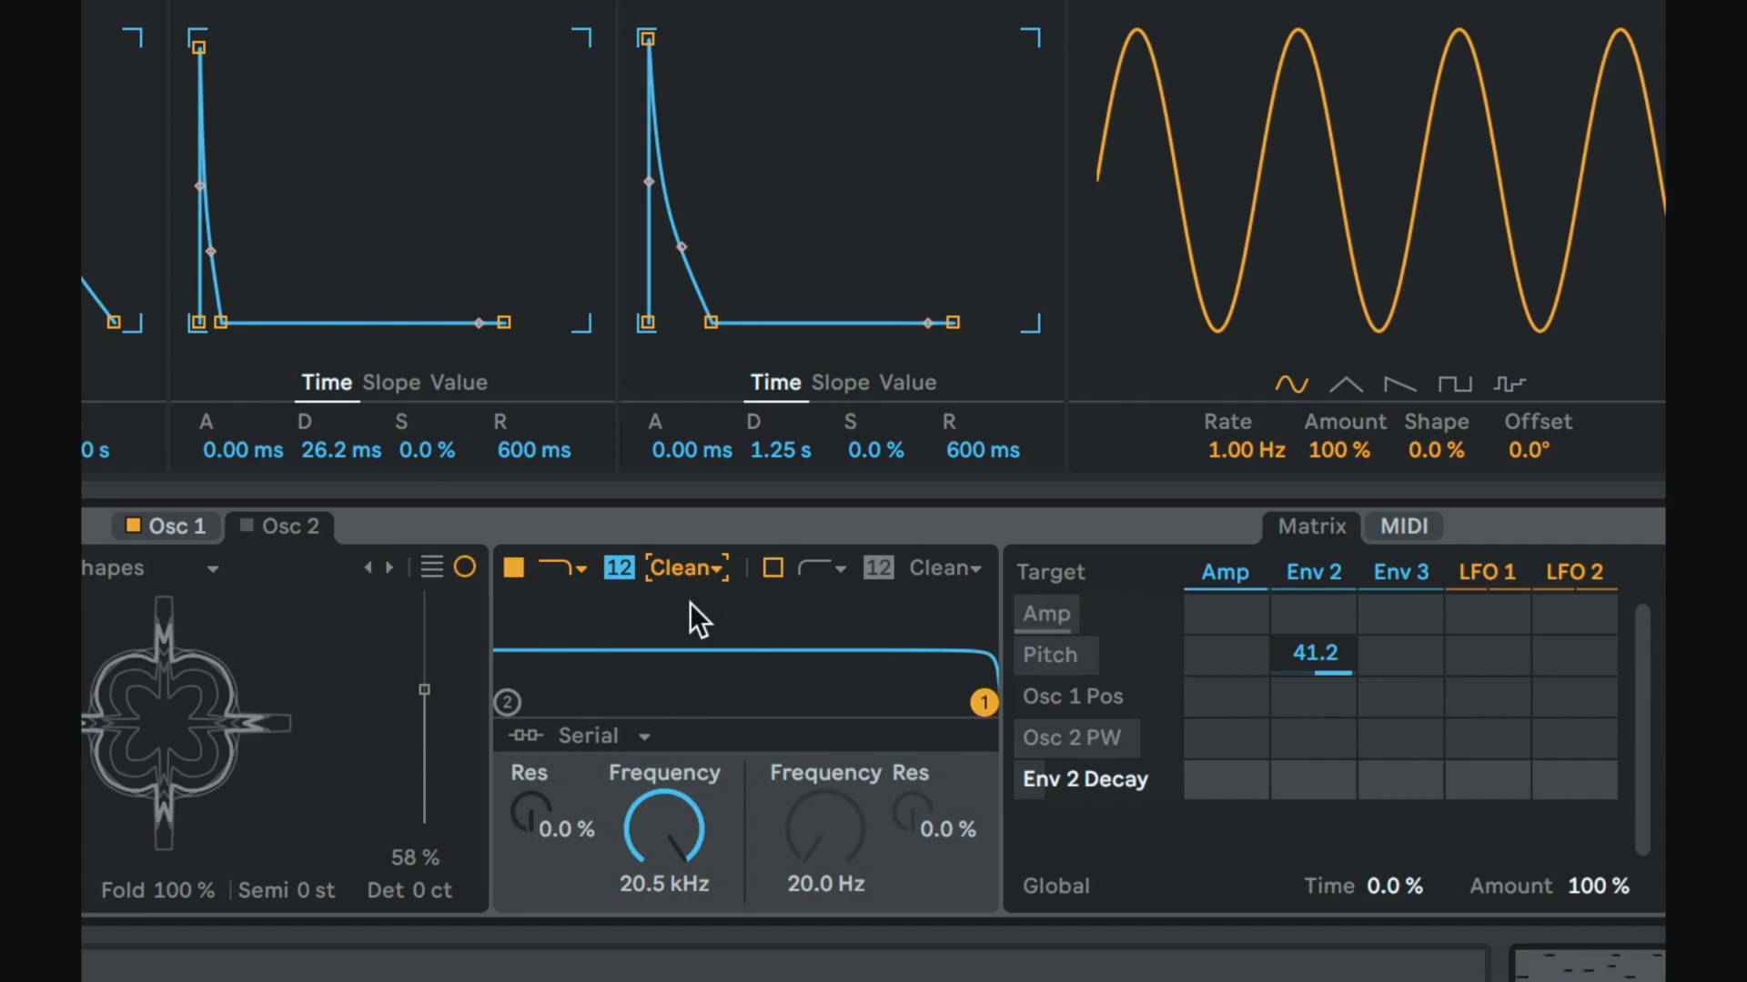
click(691, 570)
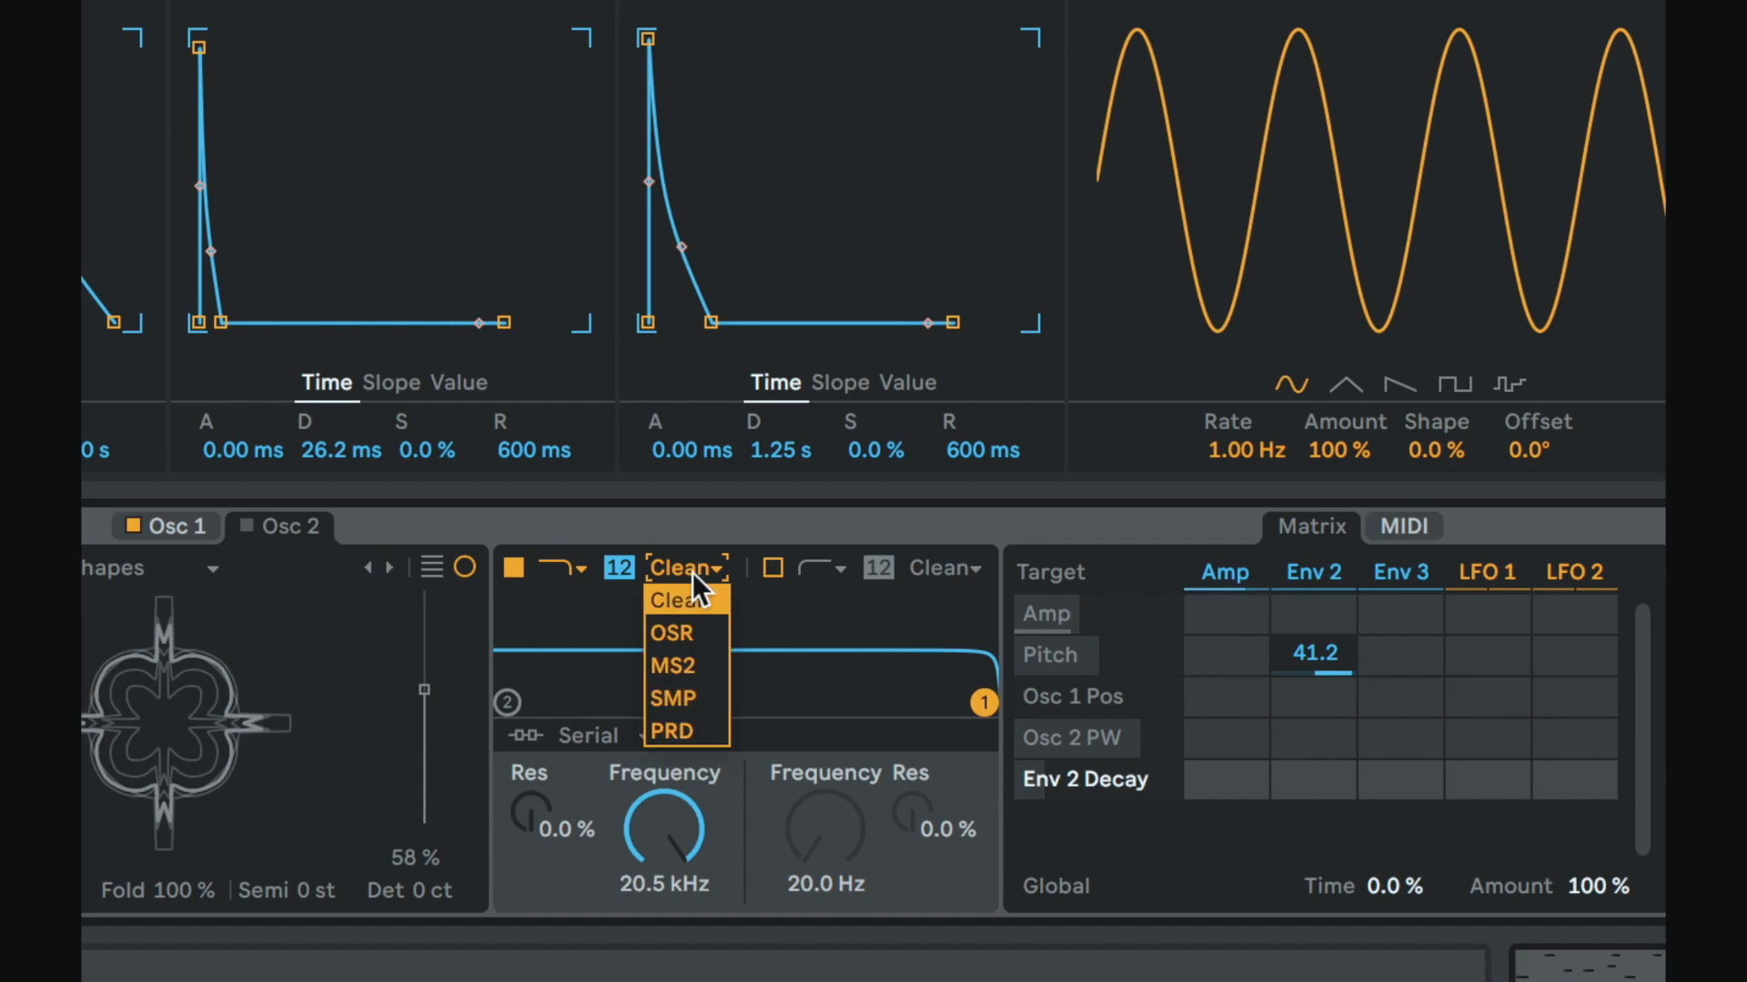
click(696, 633)
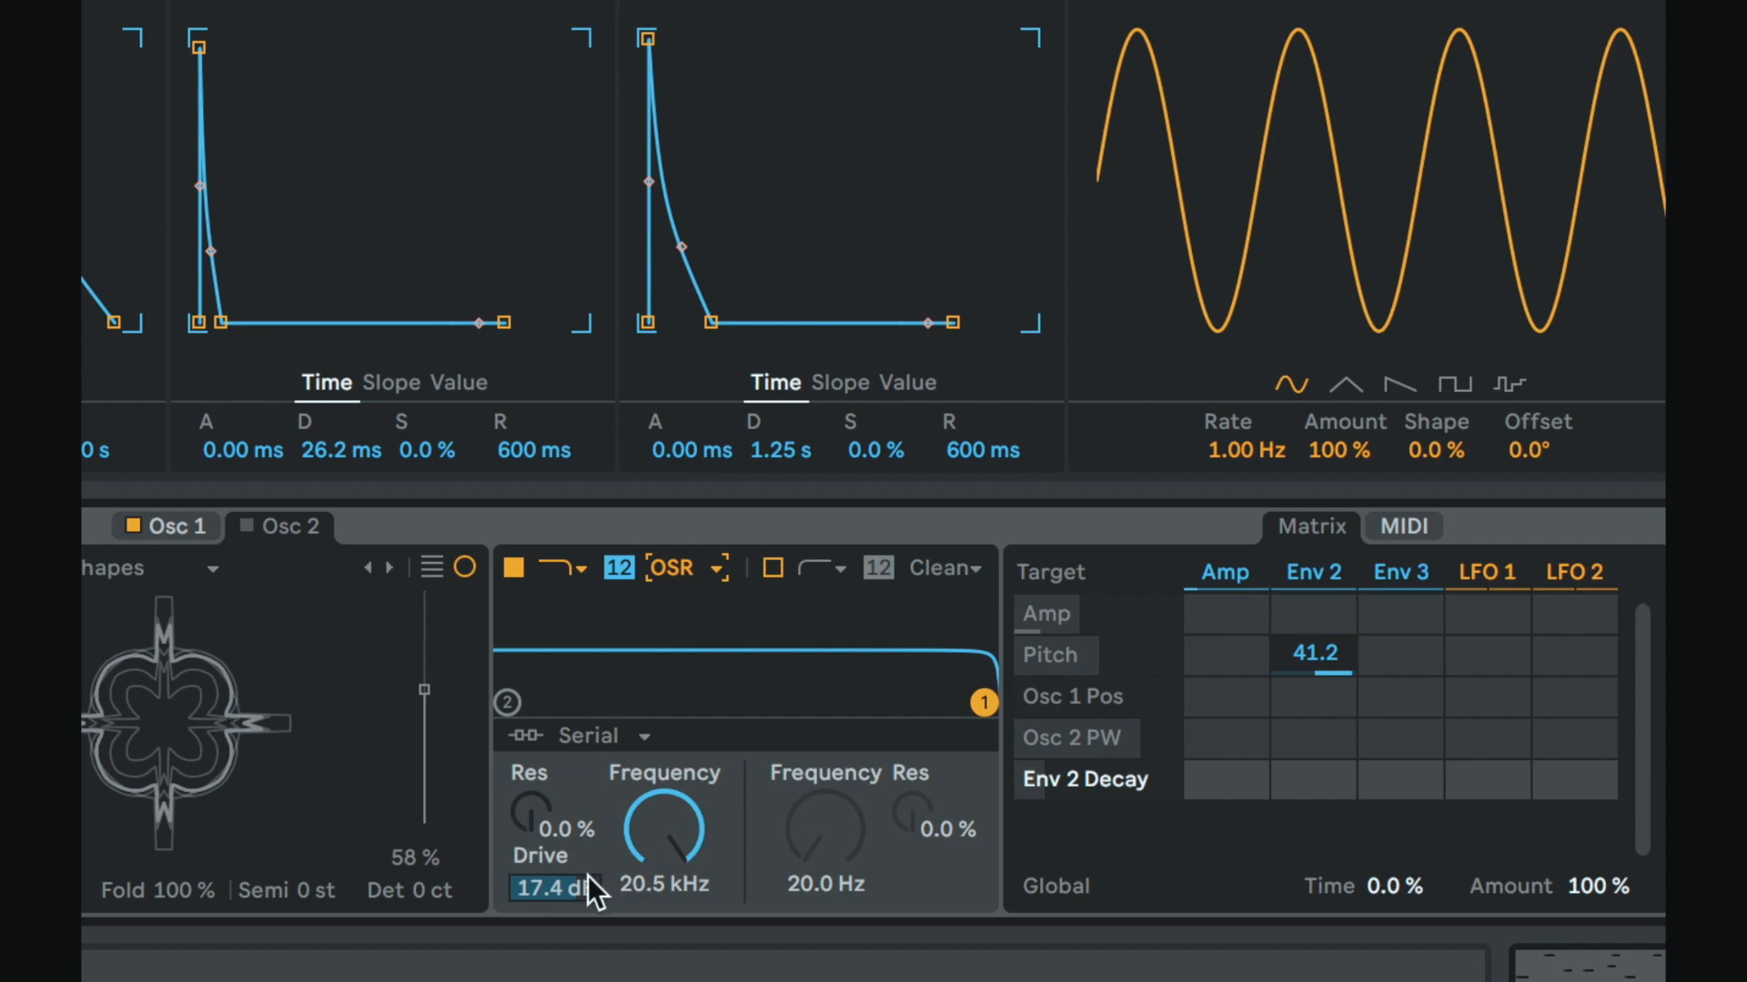
click(691, 574)
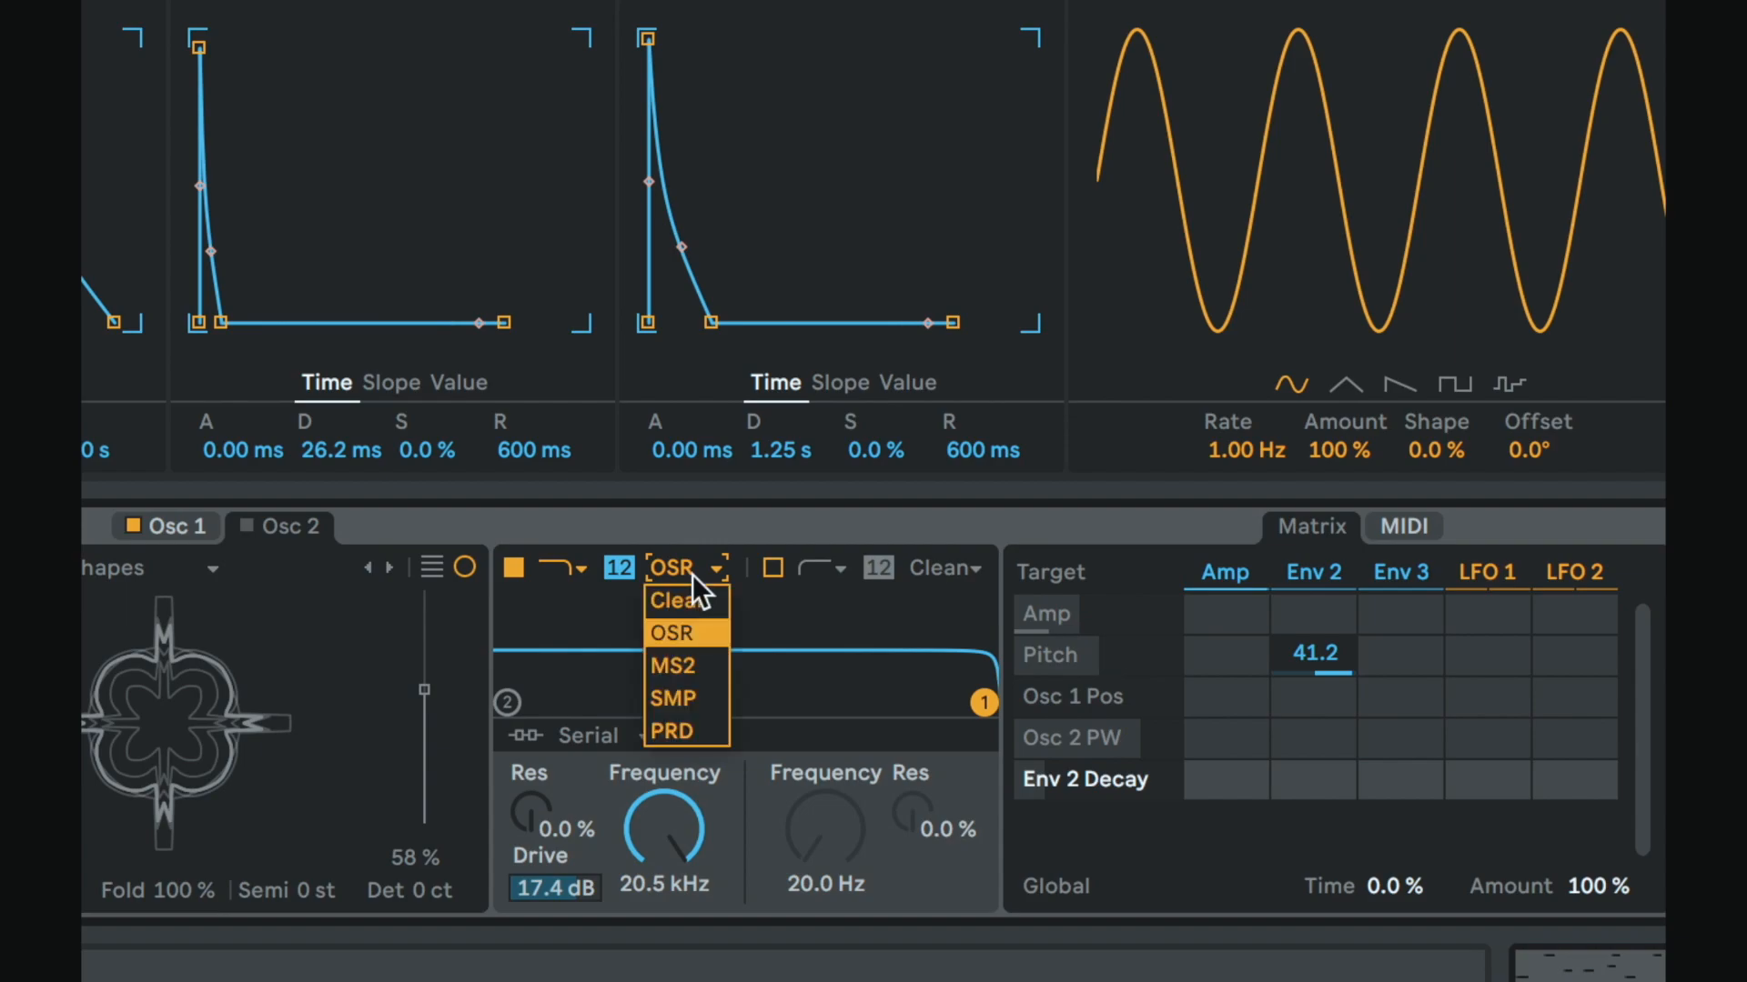
click(690, 665)
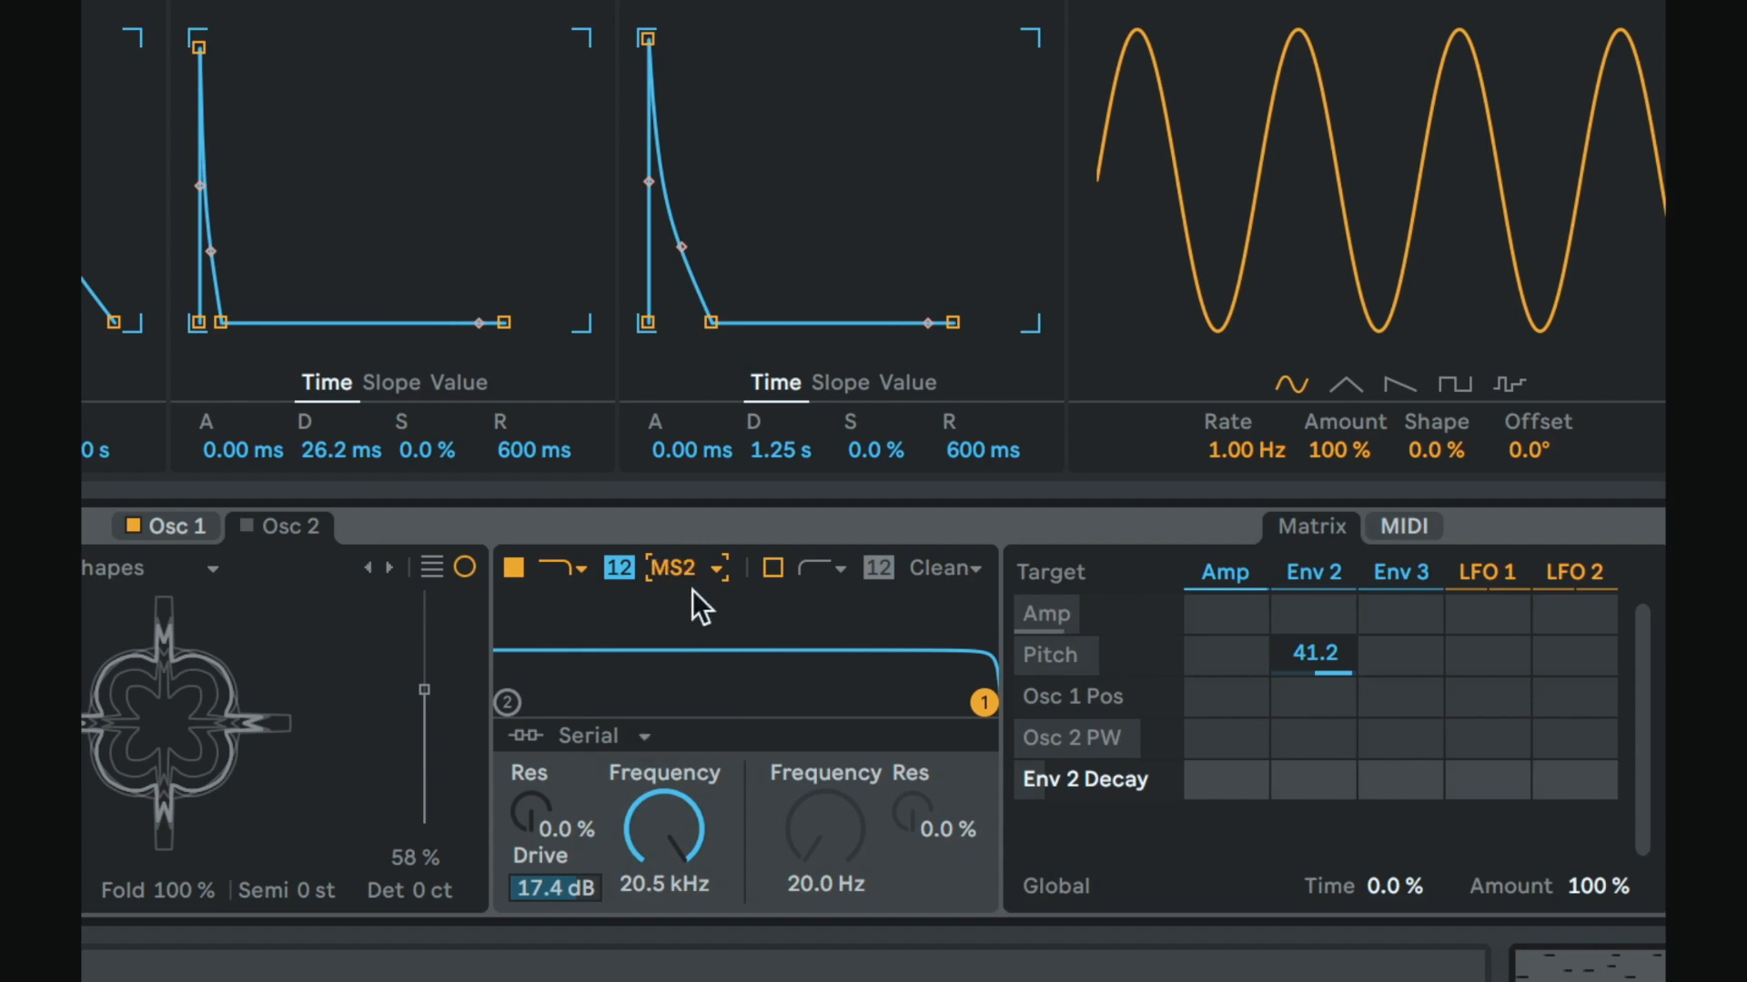
click(691, 568)
click(695, 703)
click(689, 571)
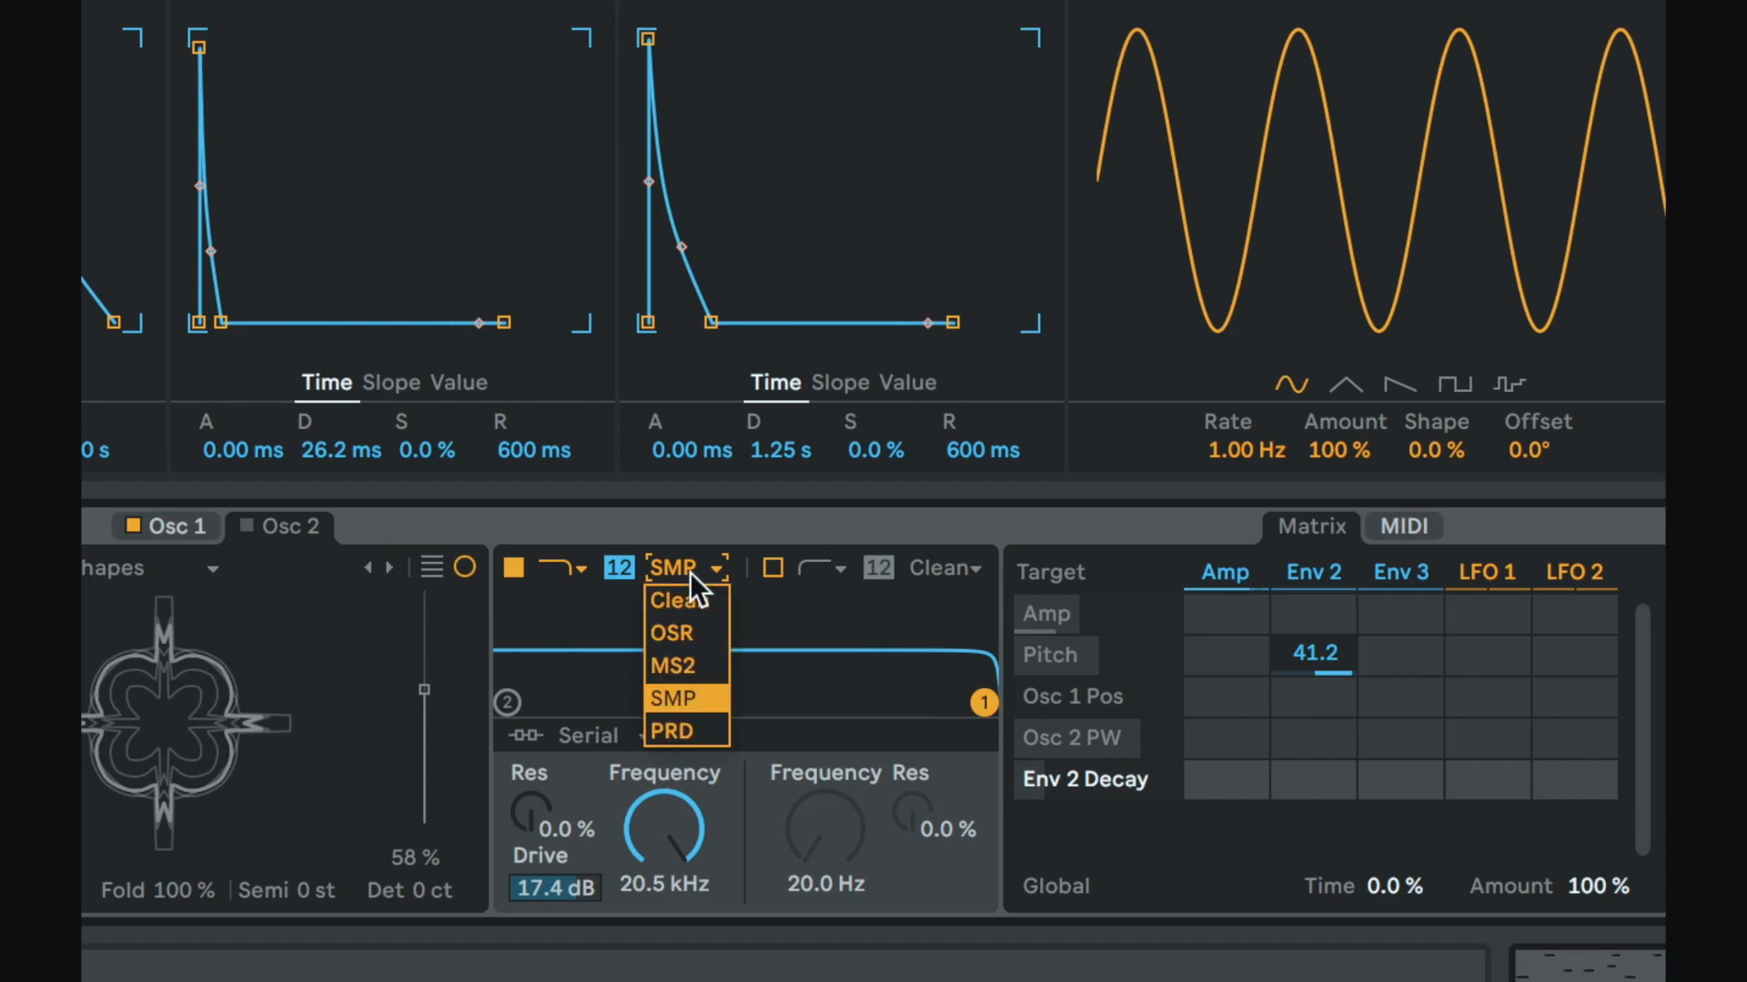
click(687, 731)
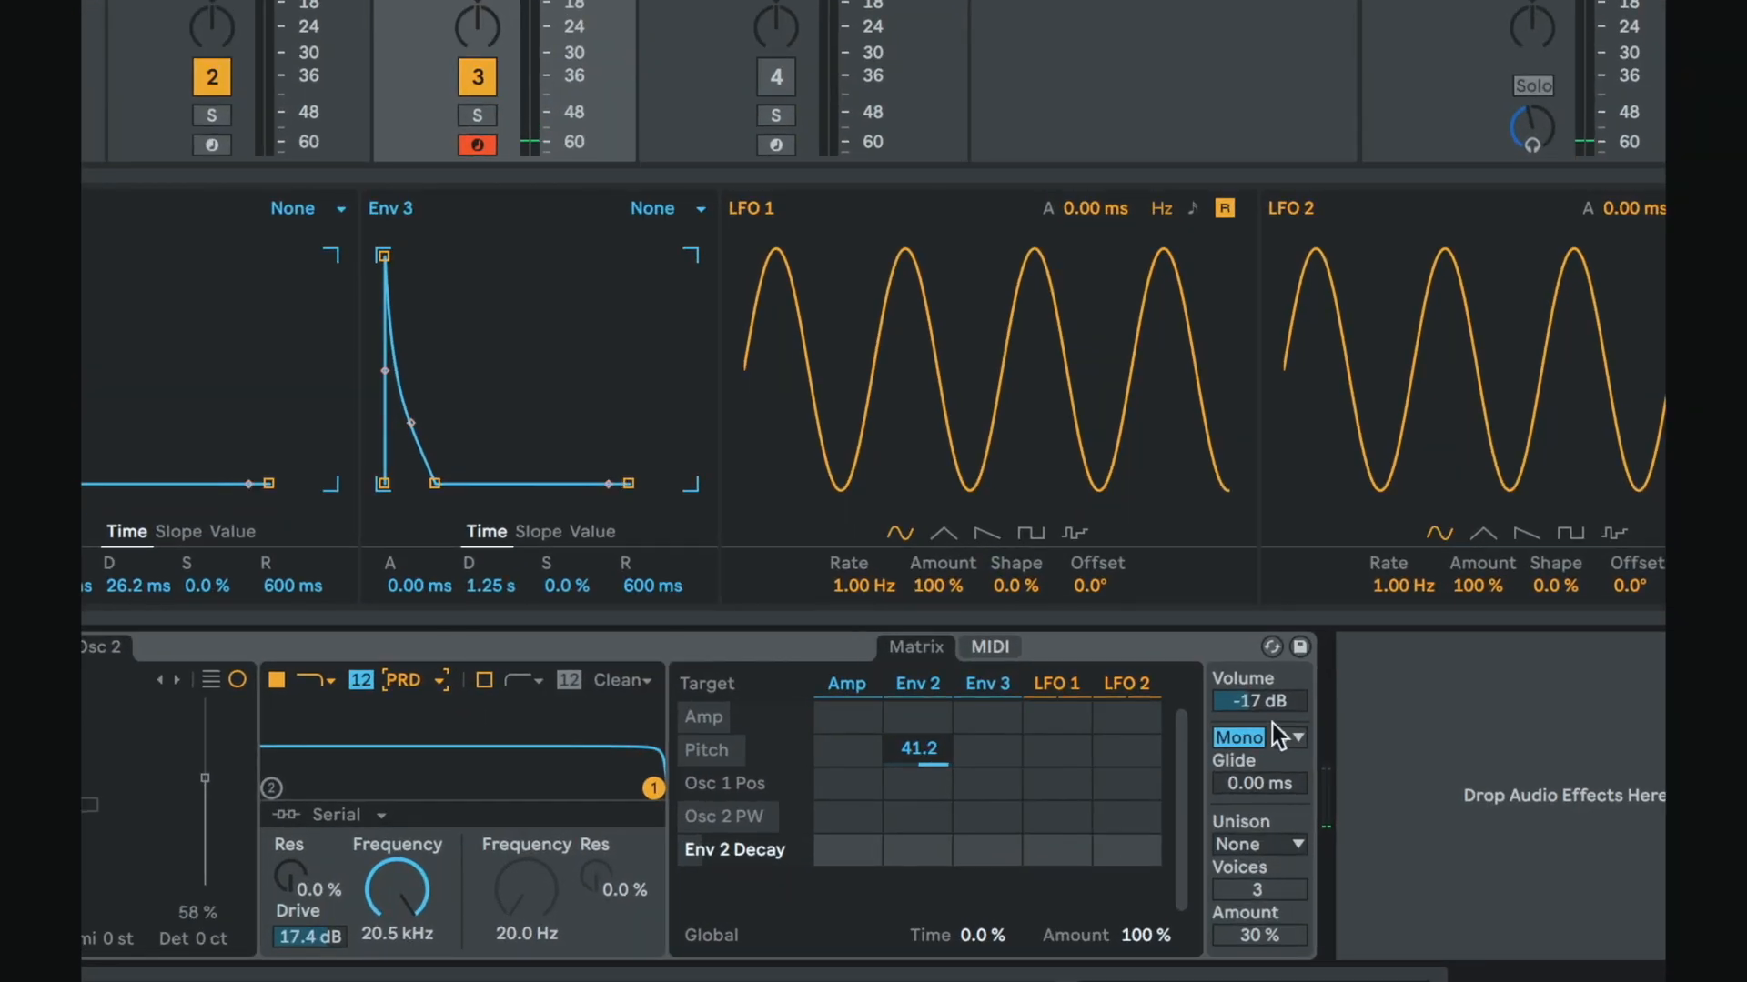
Step: Open Osc 2 and switch its oscillator effect mode to None, then to Fm
click(1269, 704)
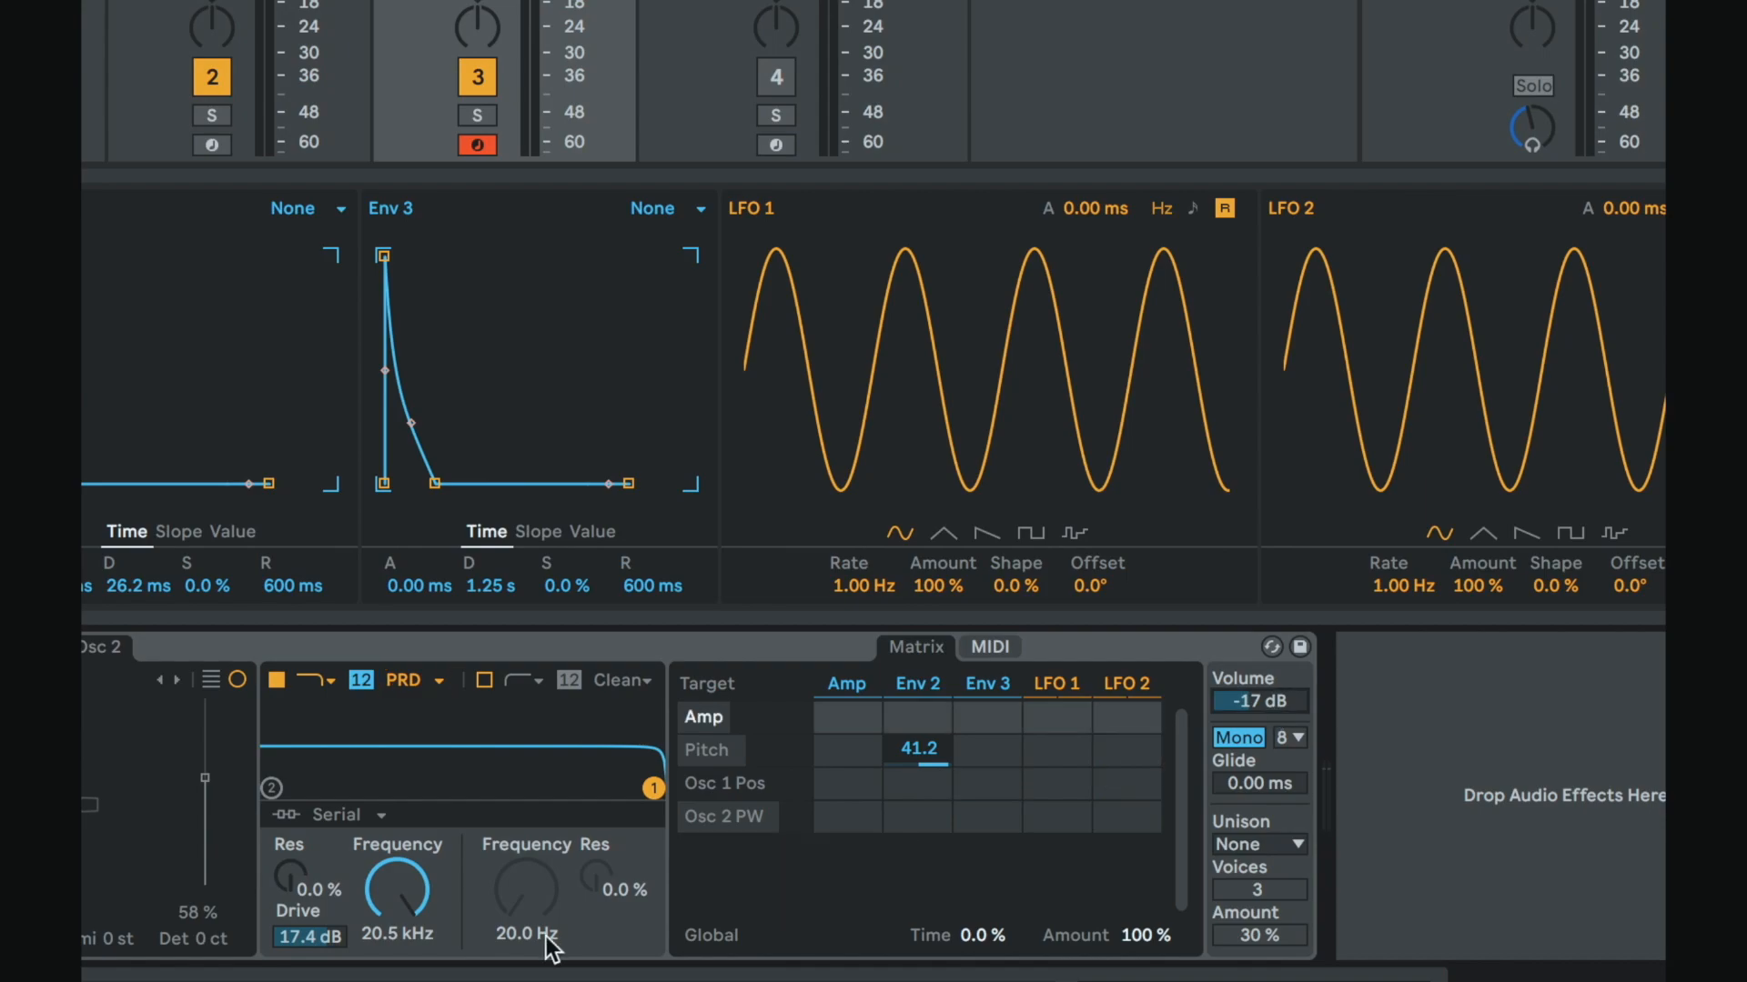
click(311, 952)
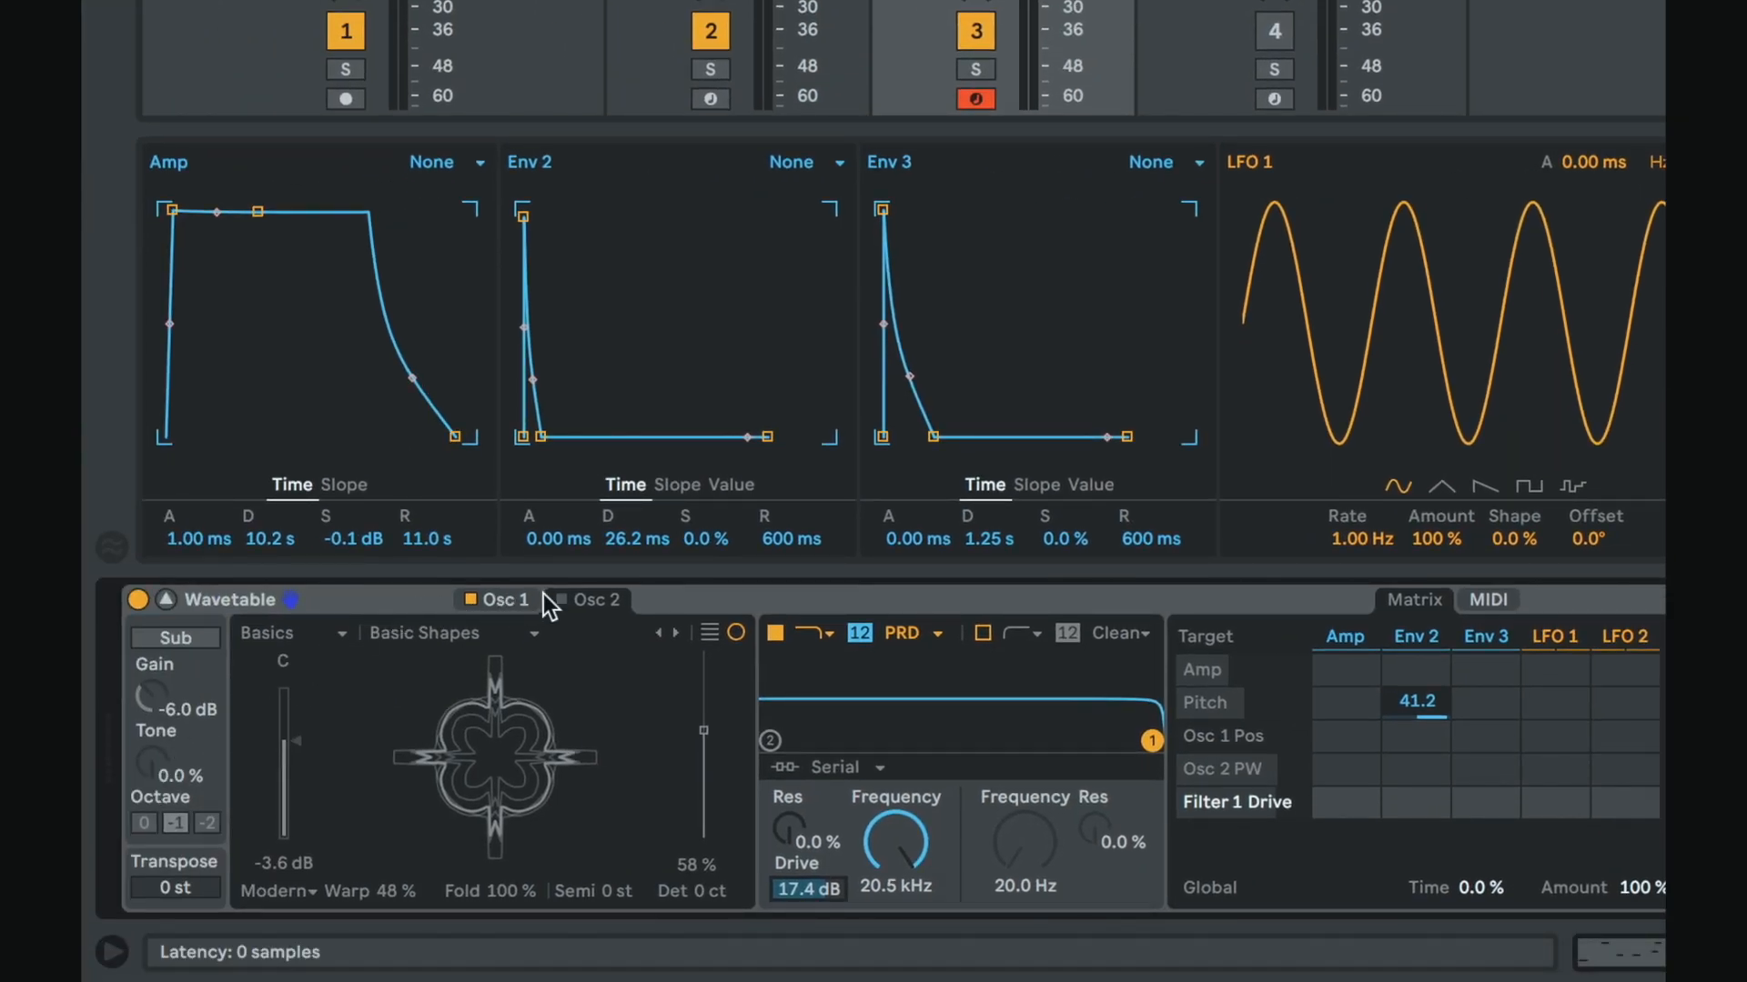
click(558, 599)
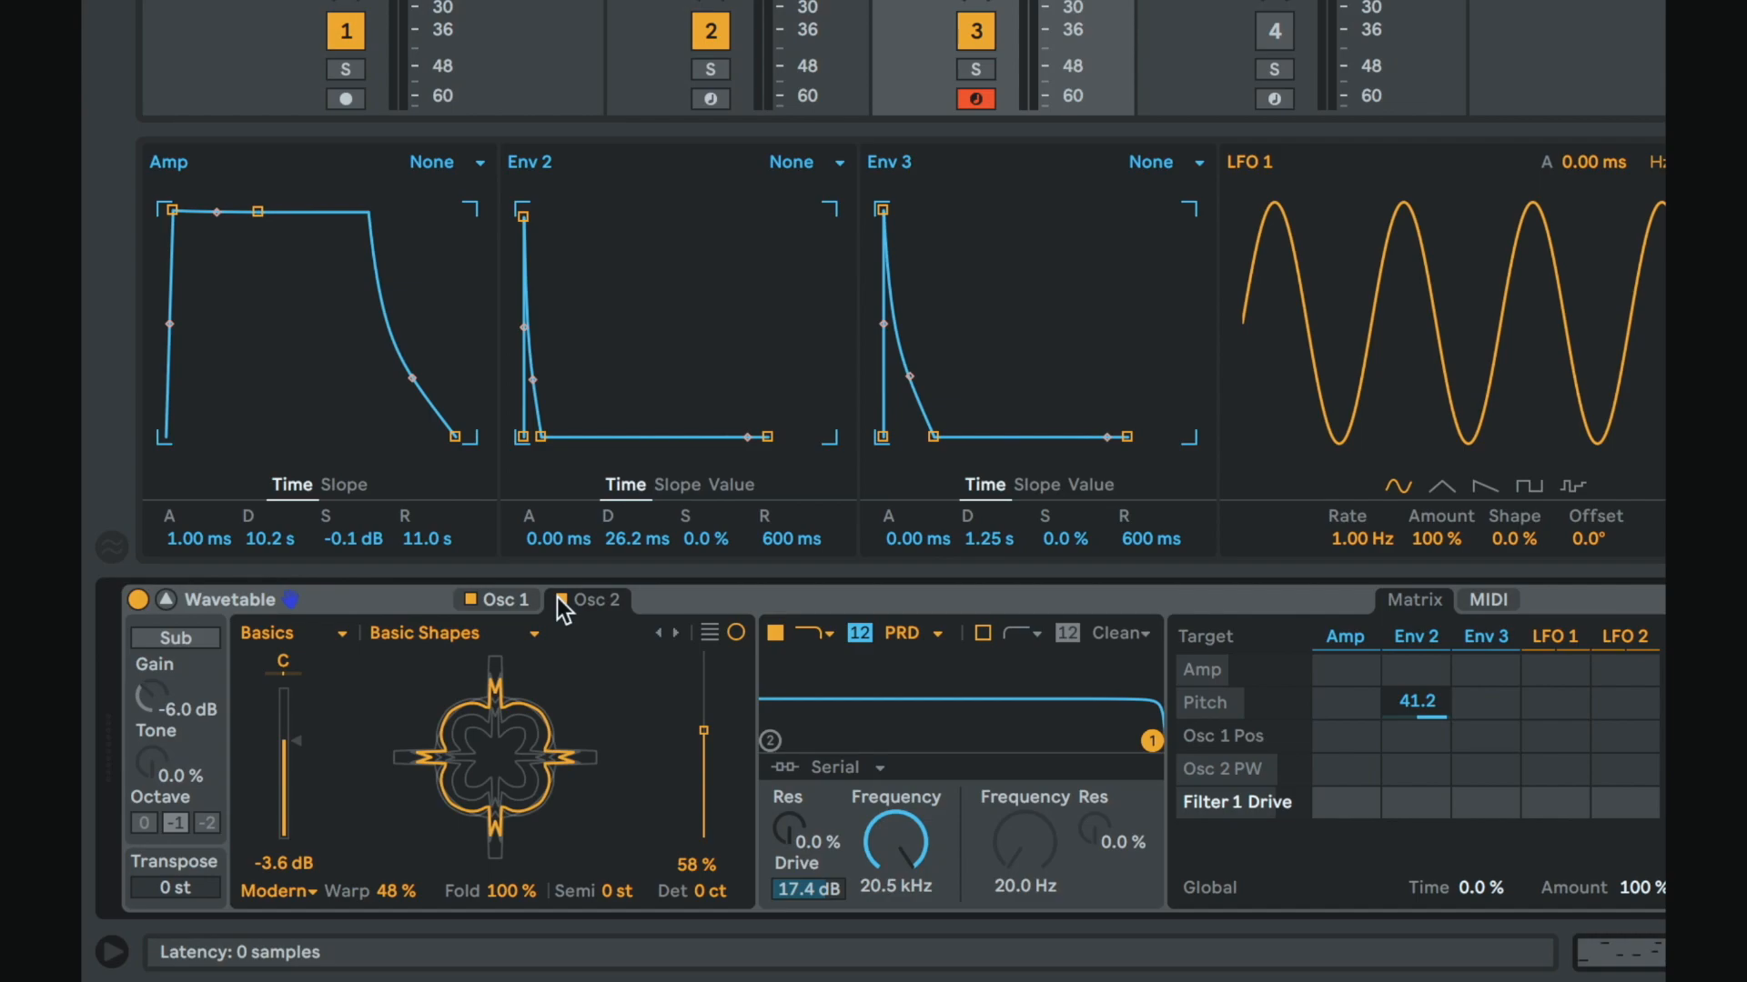
click(273, 893)
click(281, 788)
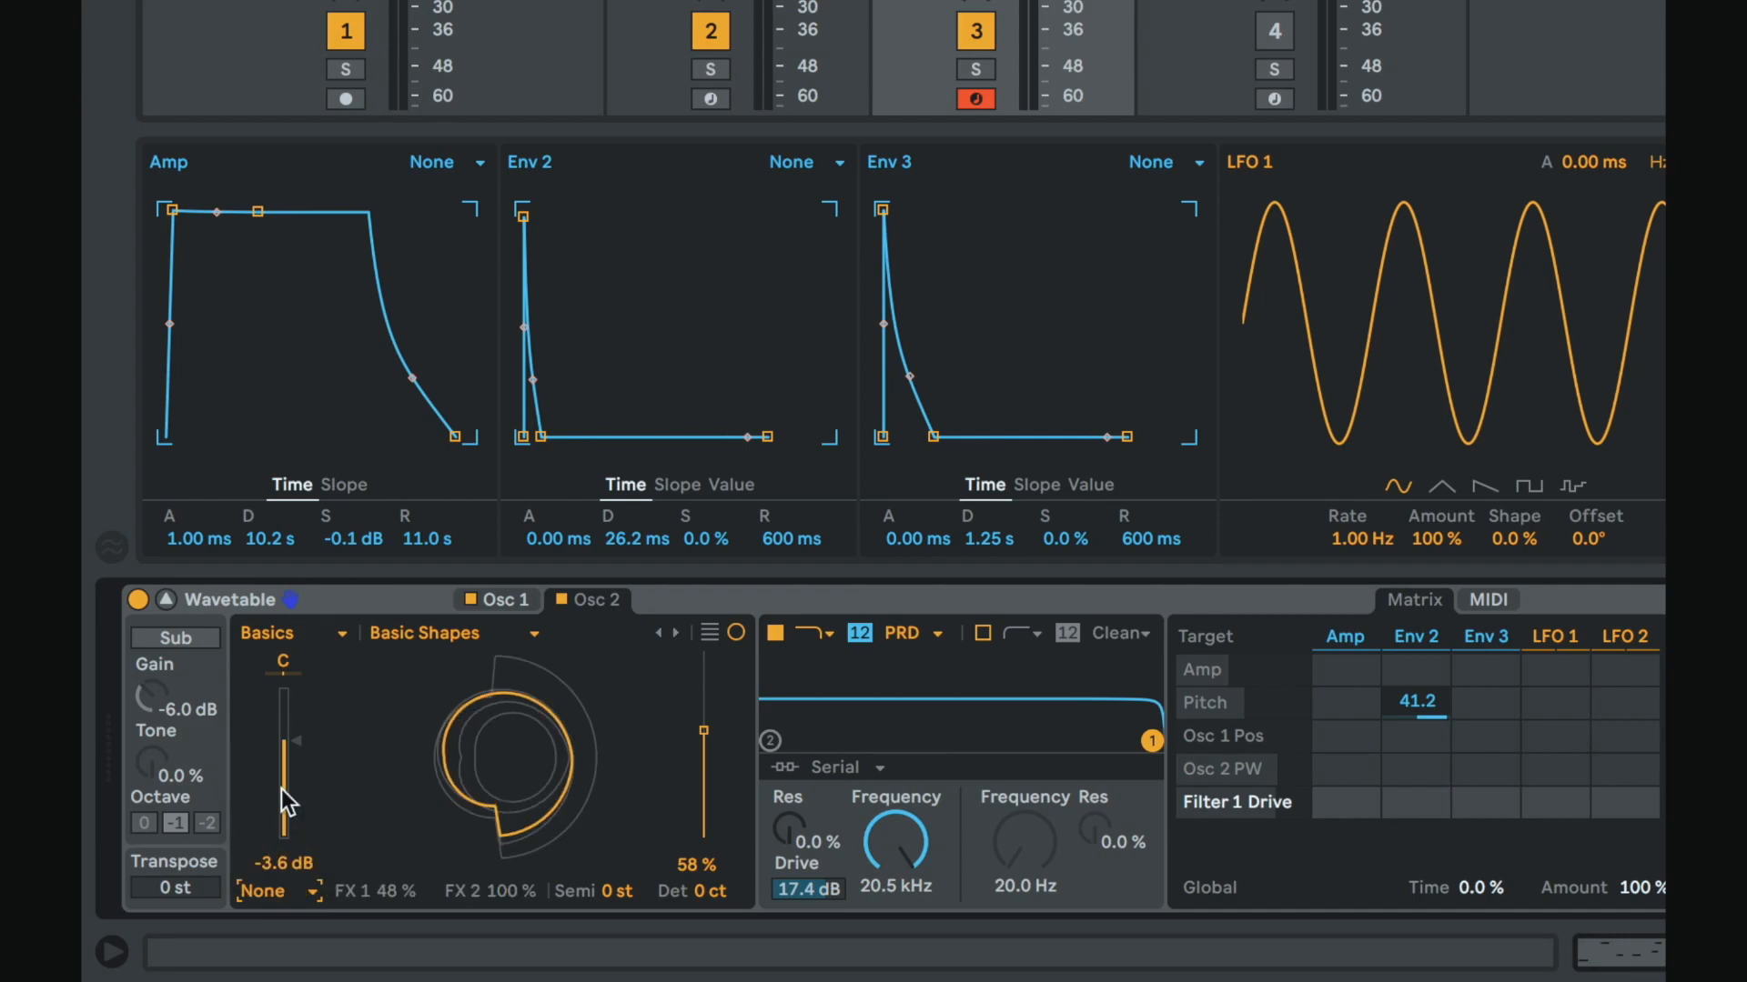
click(300, 892)
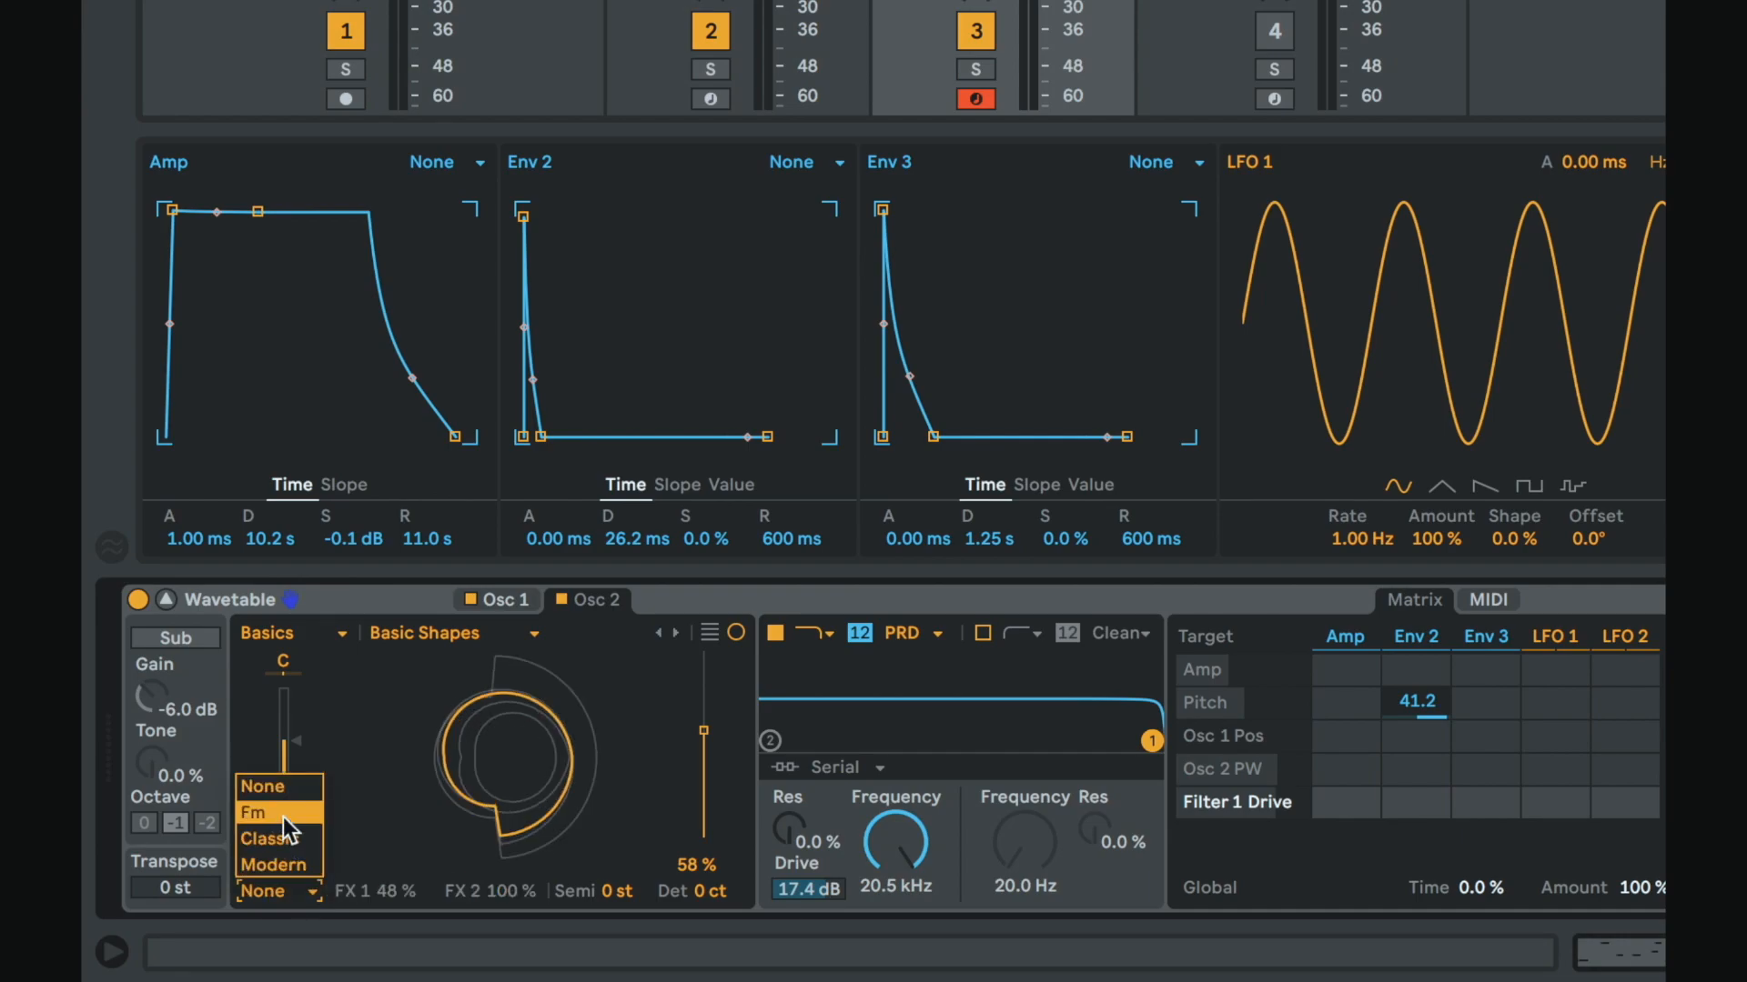
click(282, 817)
Step: Try Osc 2's Classic and Modern effect modes before returning to Fm
click(292, 885)
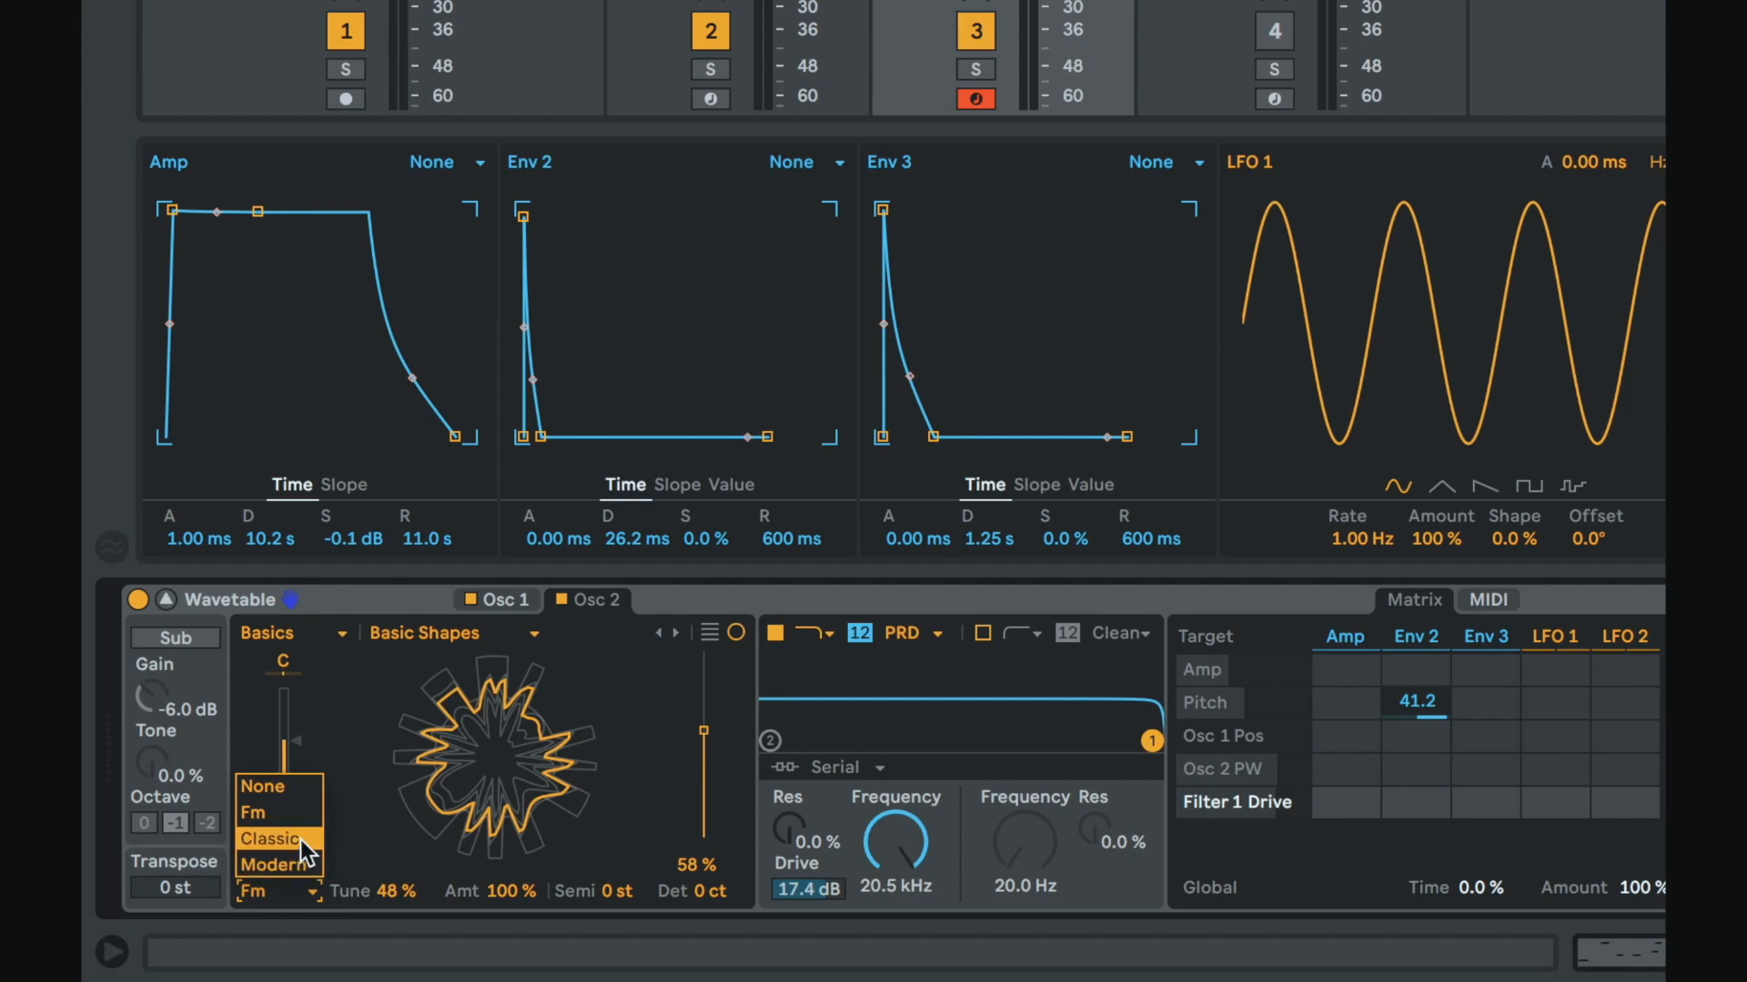
click(300, 839)
click(302, 881)
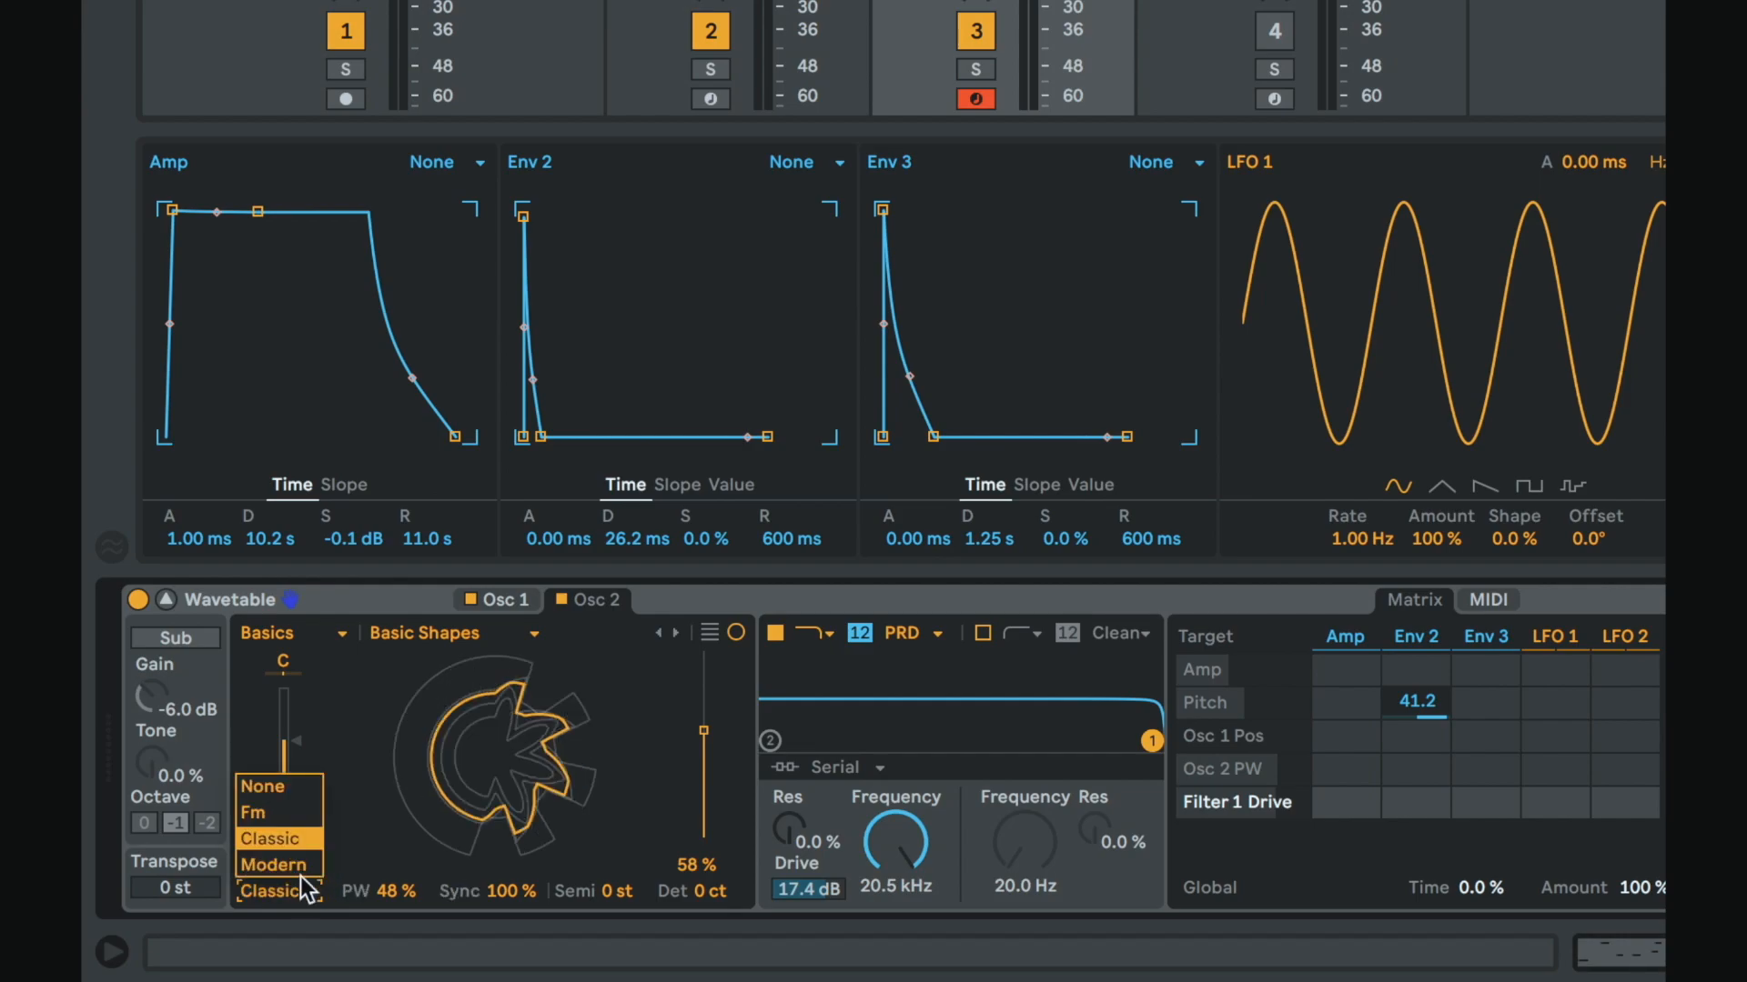
click(301, 871)
click(303, 879)
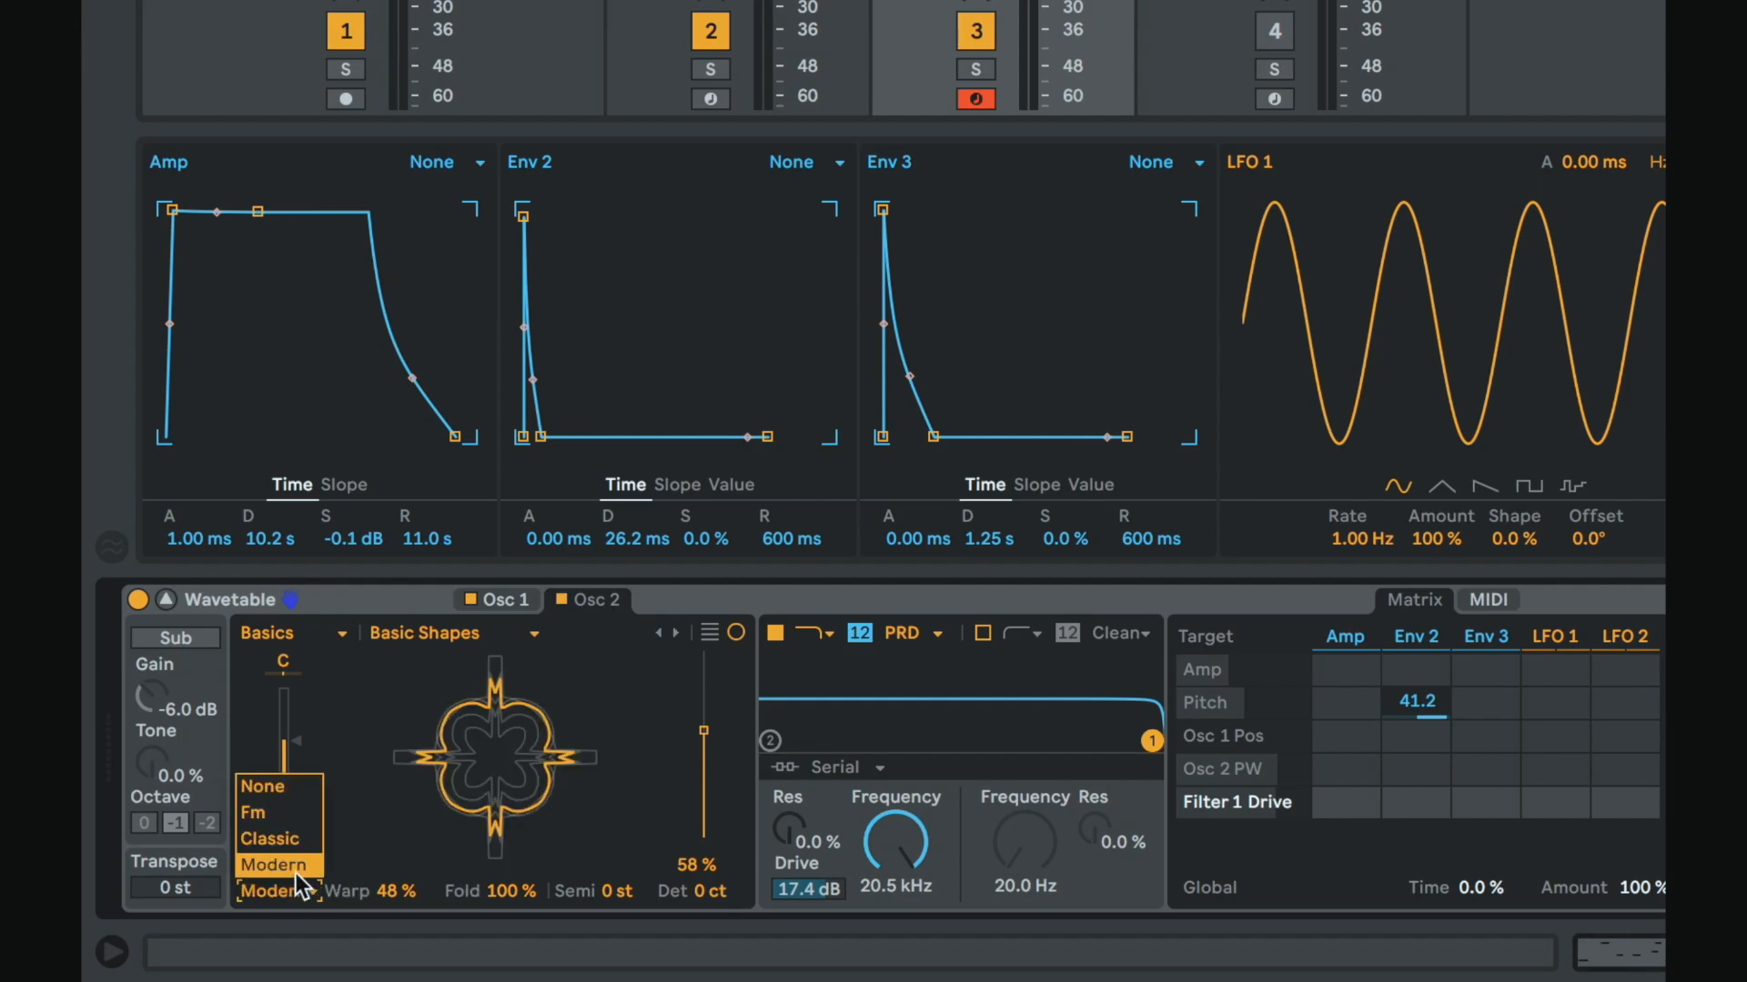
click(287, 838)
click(291, 876)
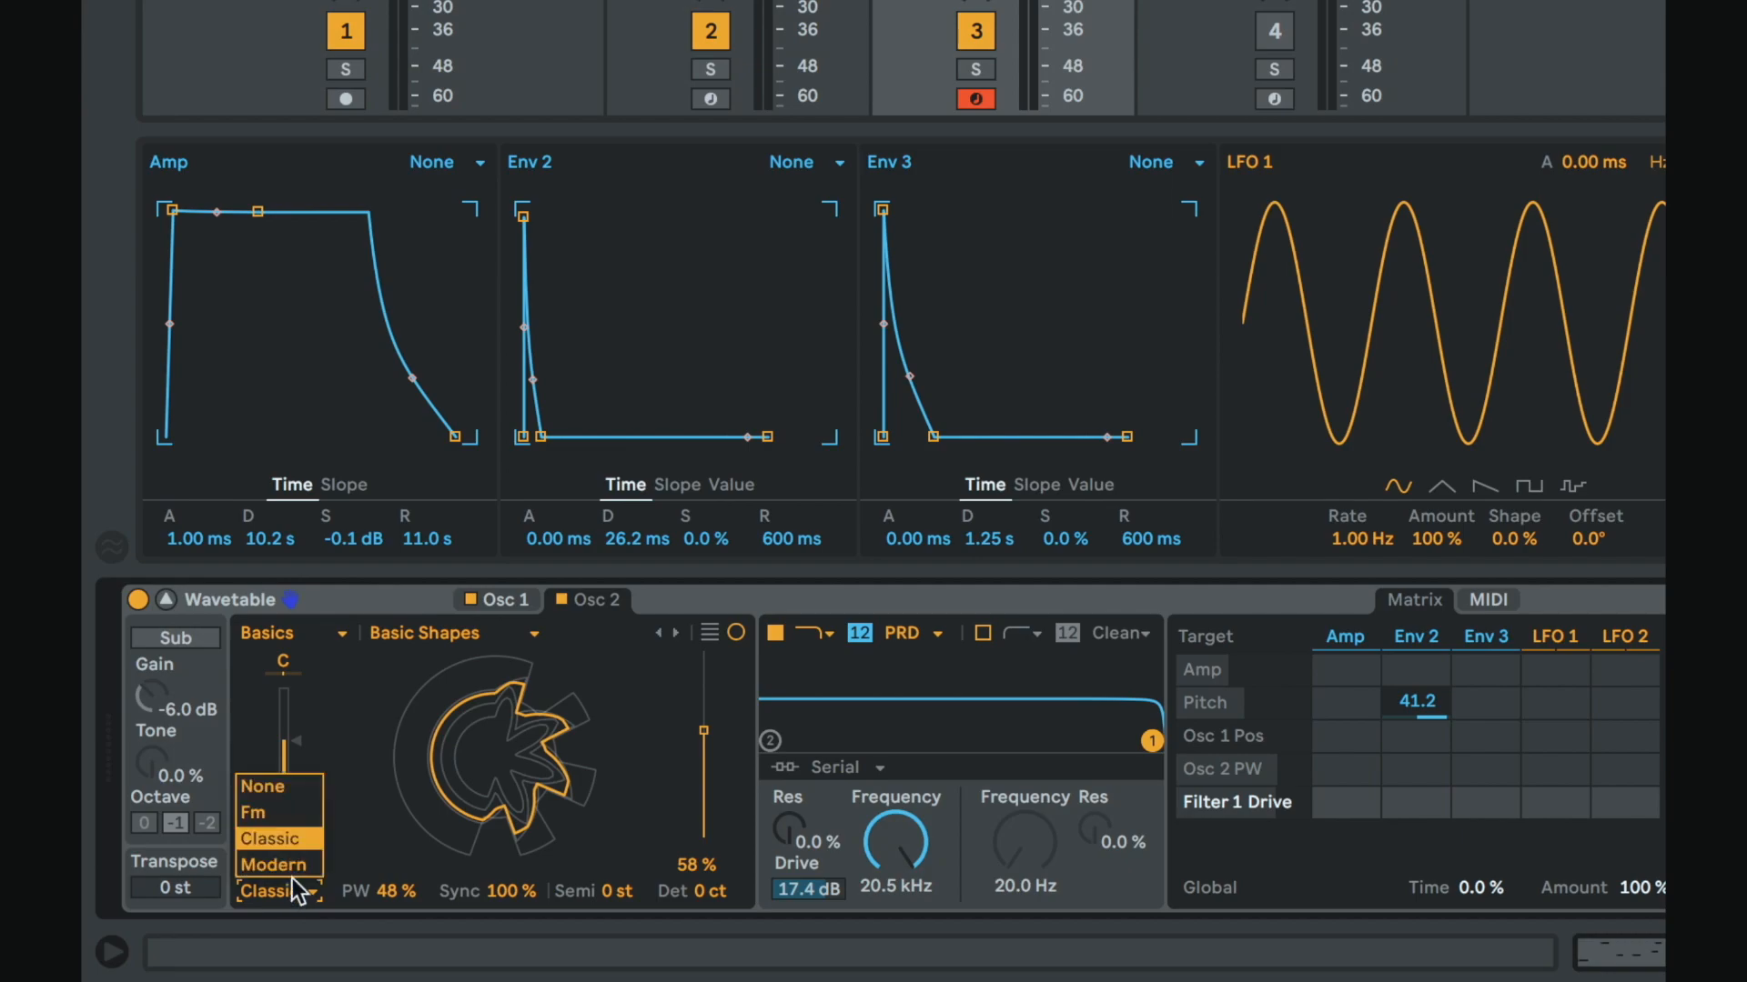
click(280, 811)
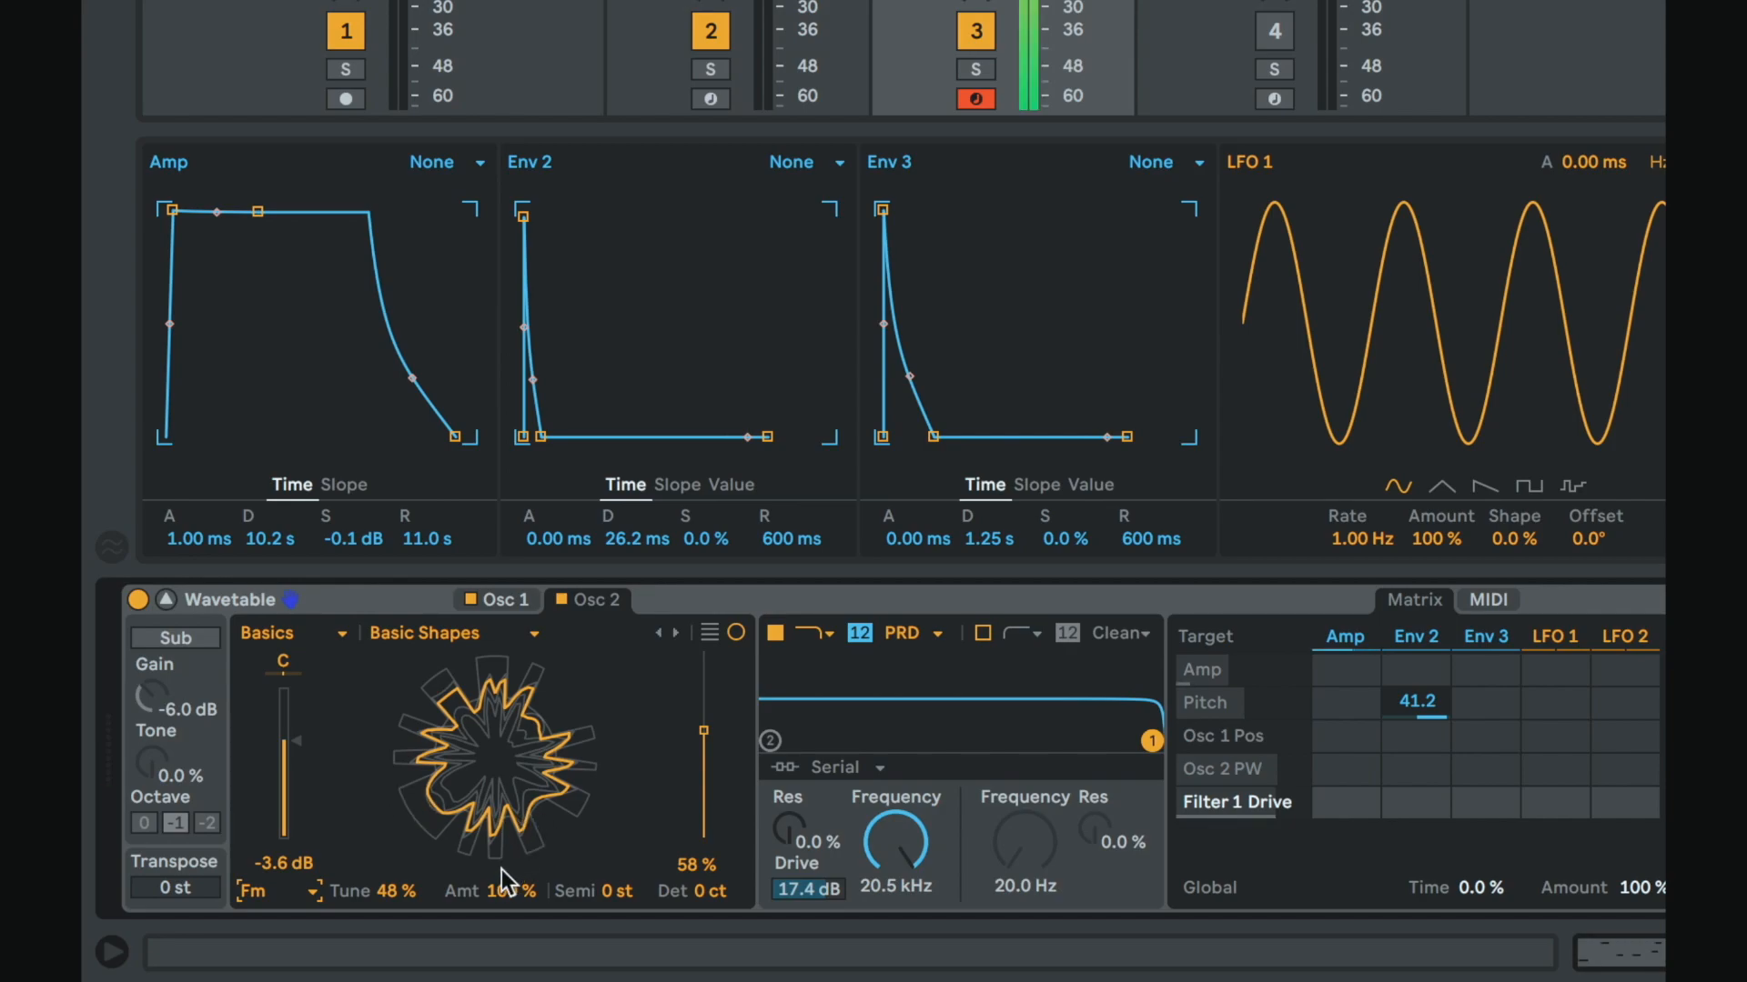
Step: Set Osc 2's FM tune to 64% and route Env 3 to Osc 2 PW at 100
mouse_move(400, 892)
mouse_down()
mouse_move(401, 974)
mouse_move(379, 887)
mouse_up()
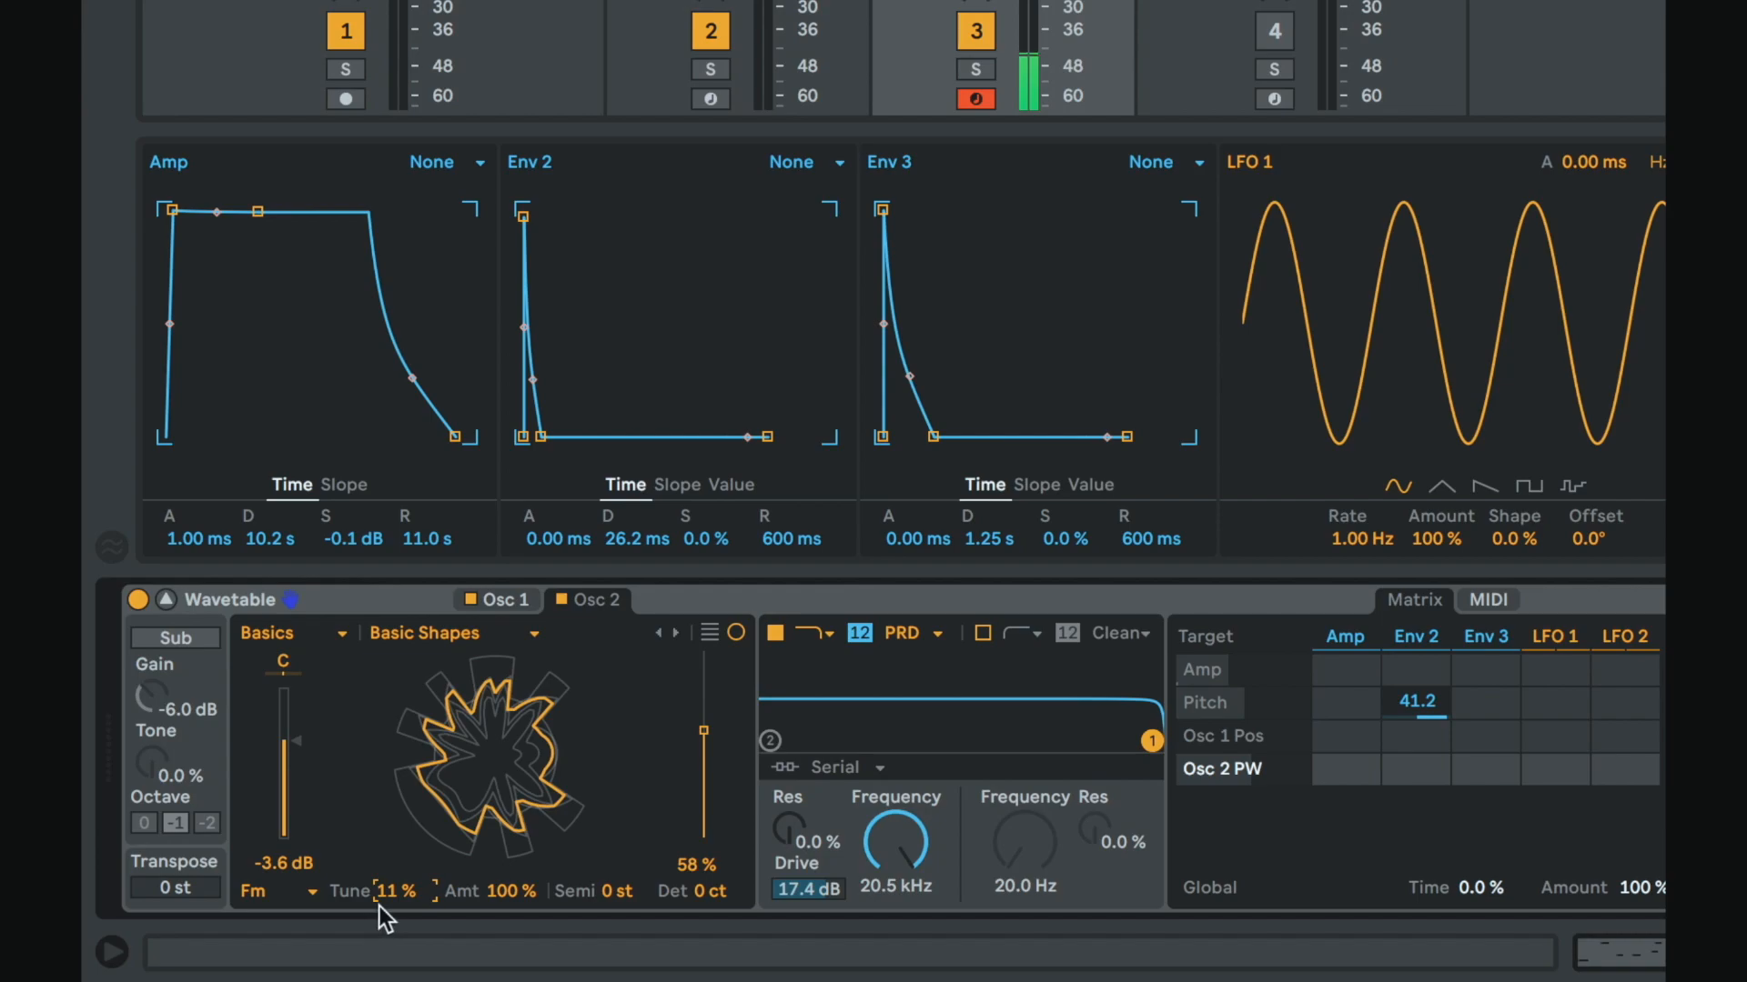
drag(396, 897, 397, 852)
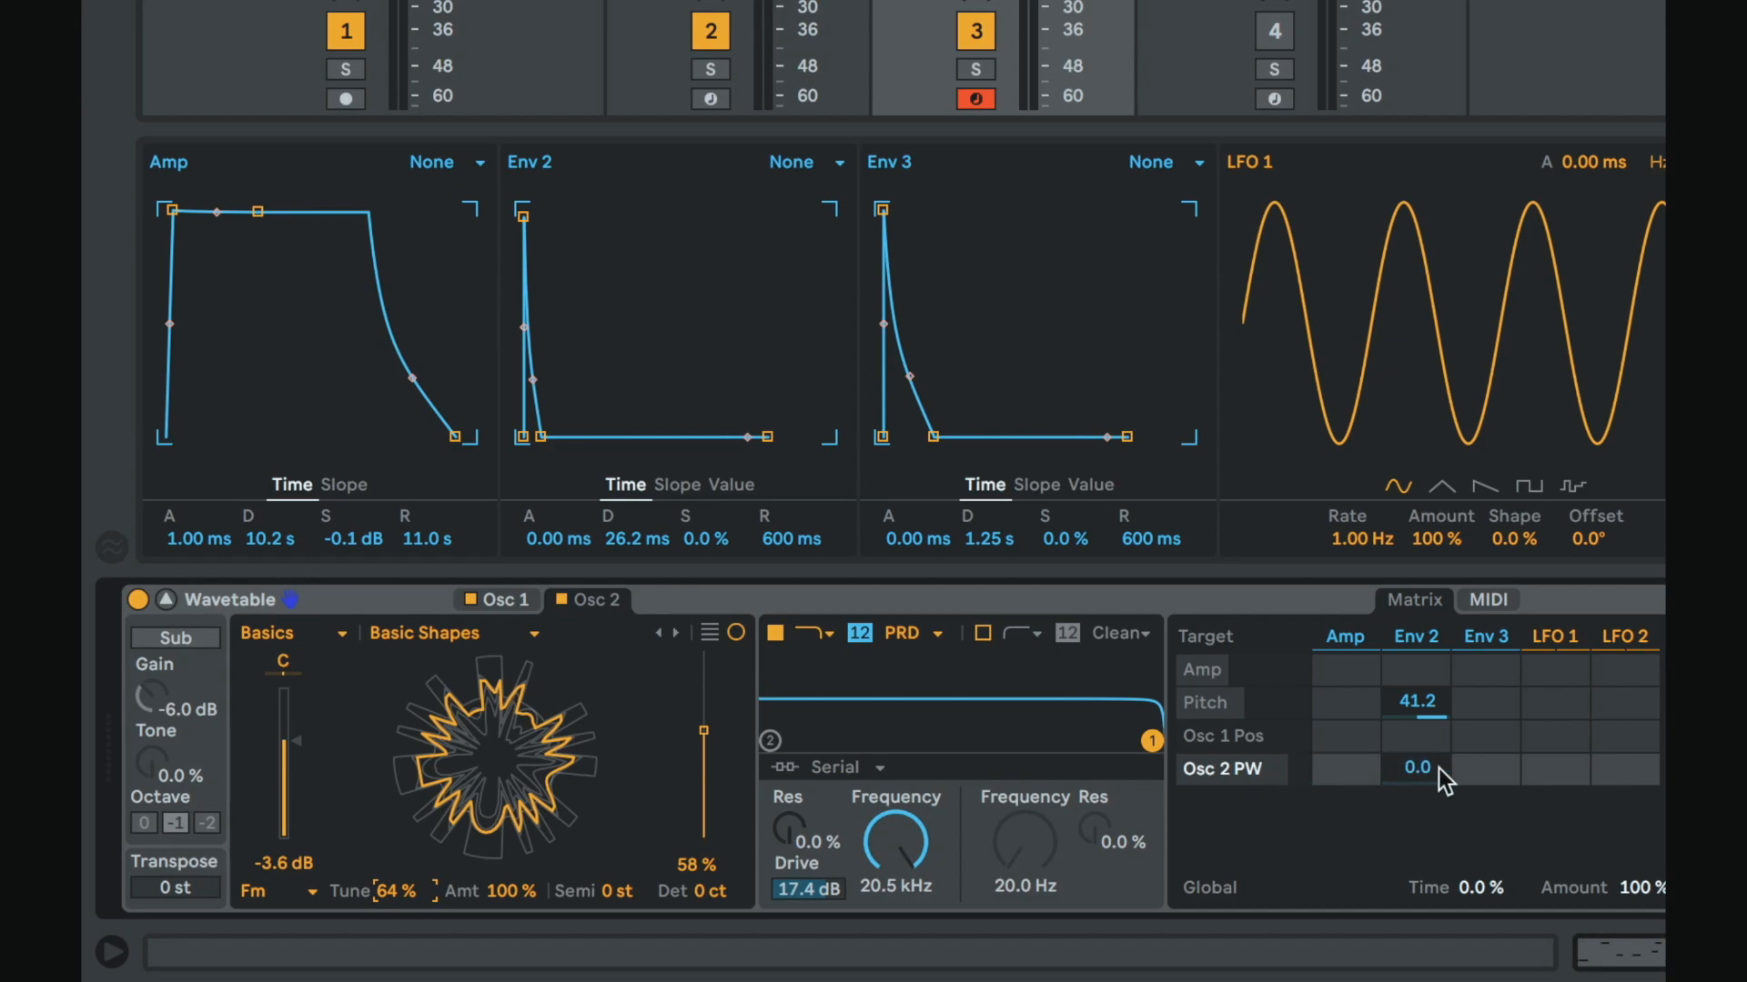
mouse_move(1490, 766)
mouse_down()
mouse_move(1490, 710)
mouse_move(1497, 781)
mouse_up()
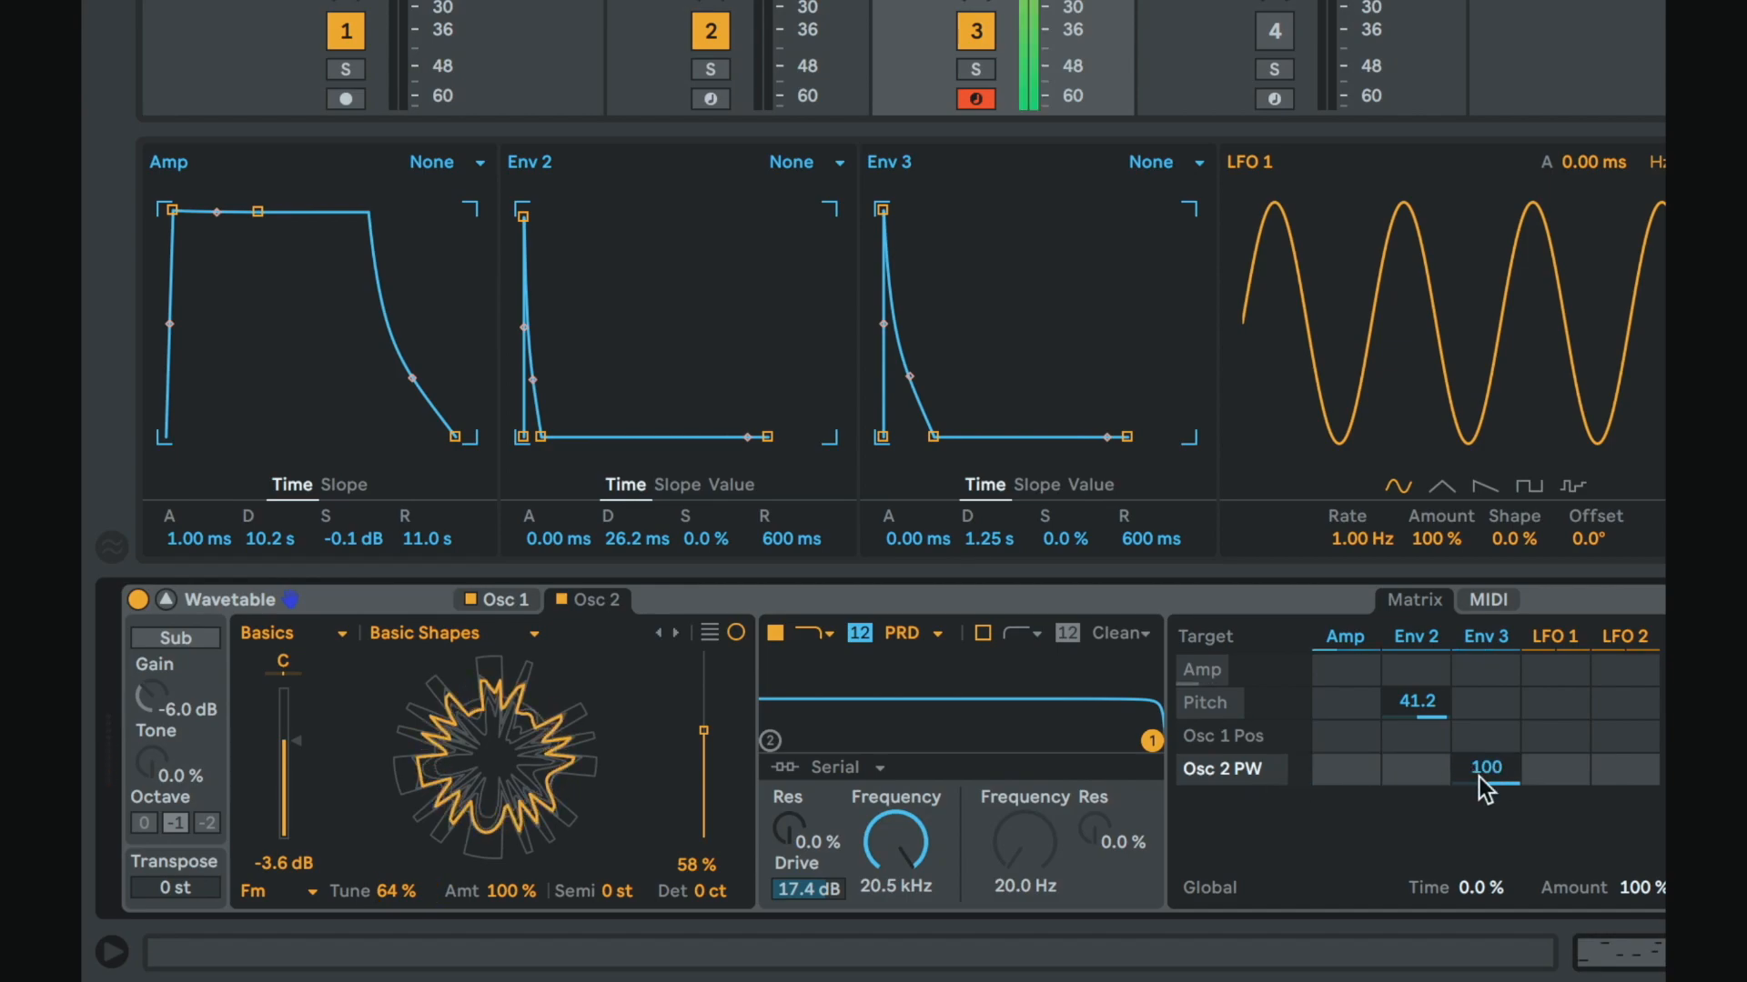
Step: Set Env 3's attack to 36.6 ms and shorten the Amp envelope's release to 692 ms
drag(887, 218, 962, 210)
drag(455, 436, 411, 436)
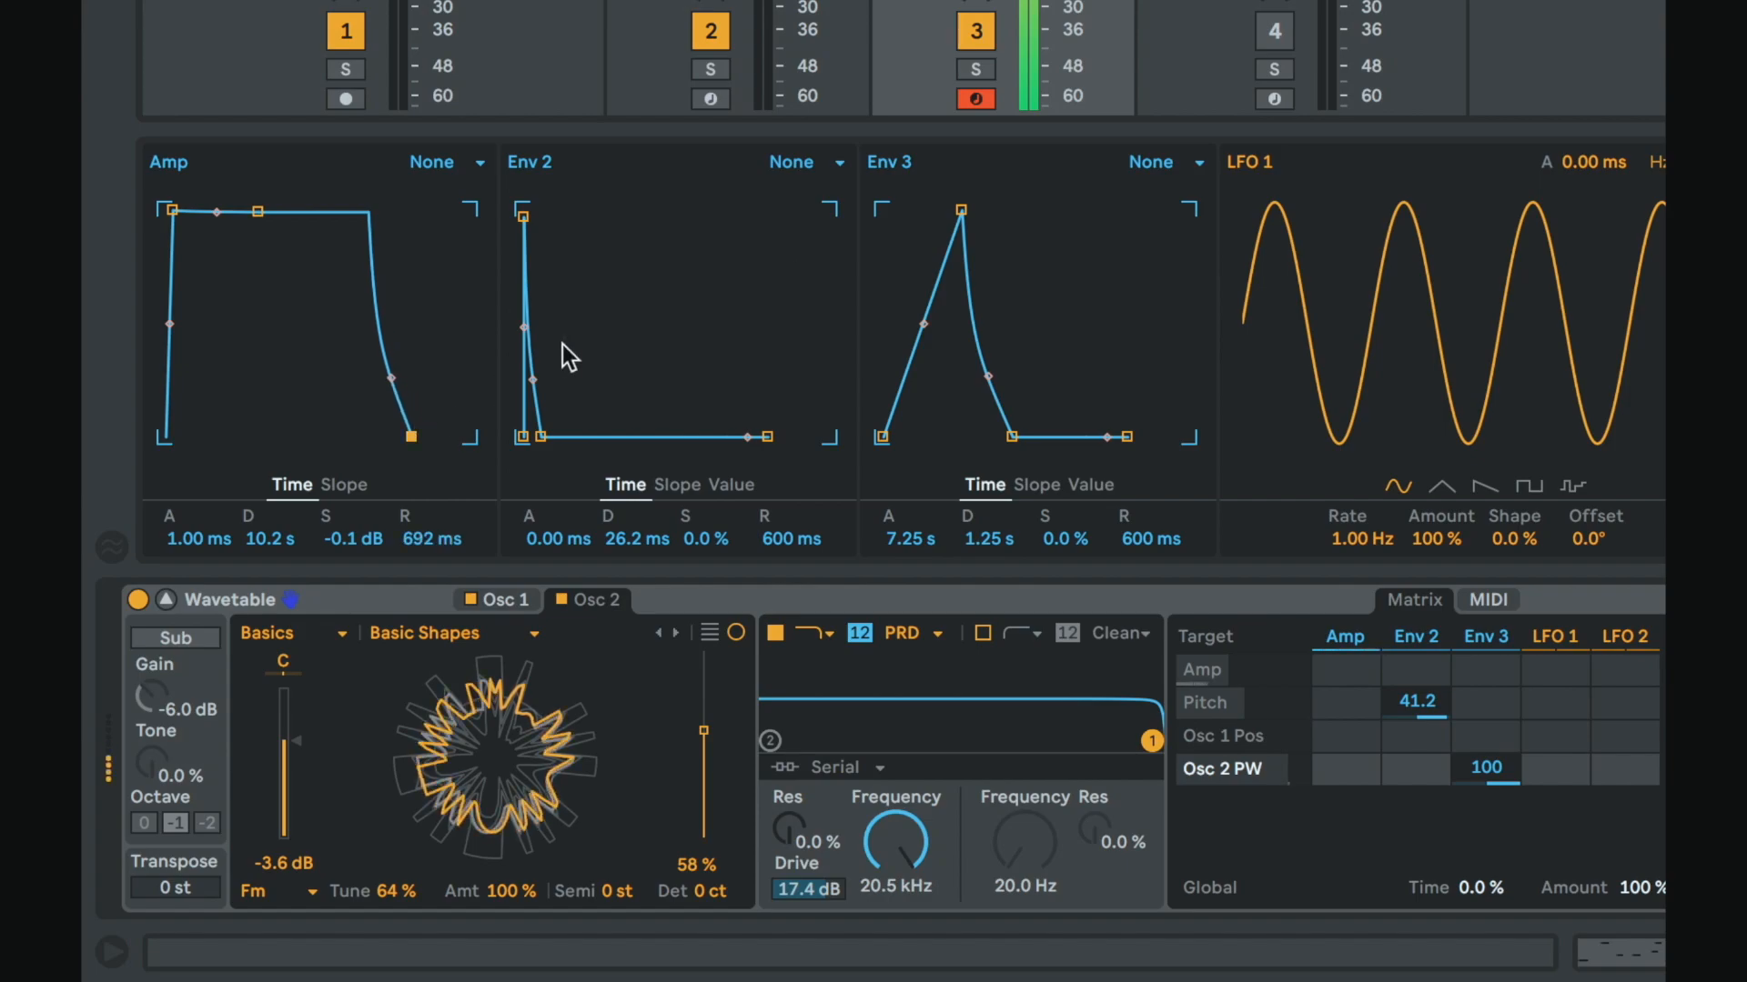
drag(962, 210, 904, 215)
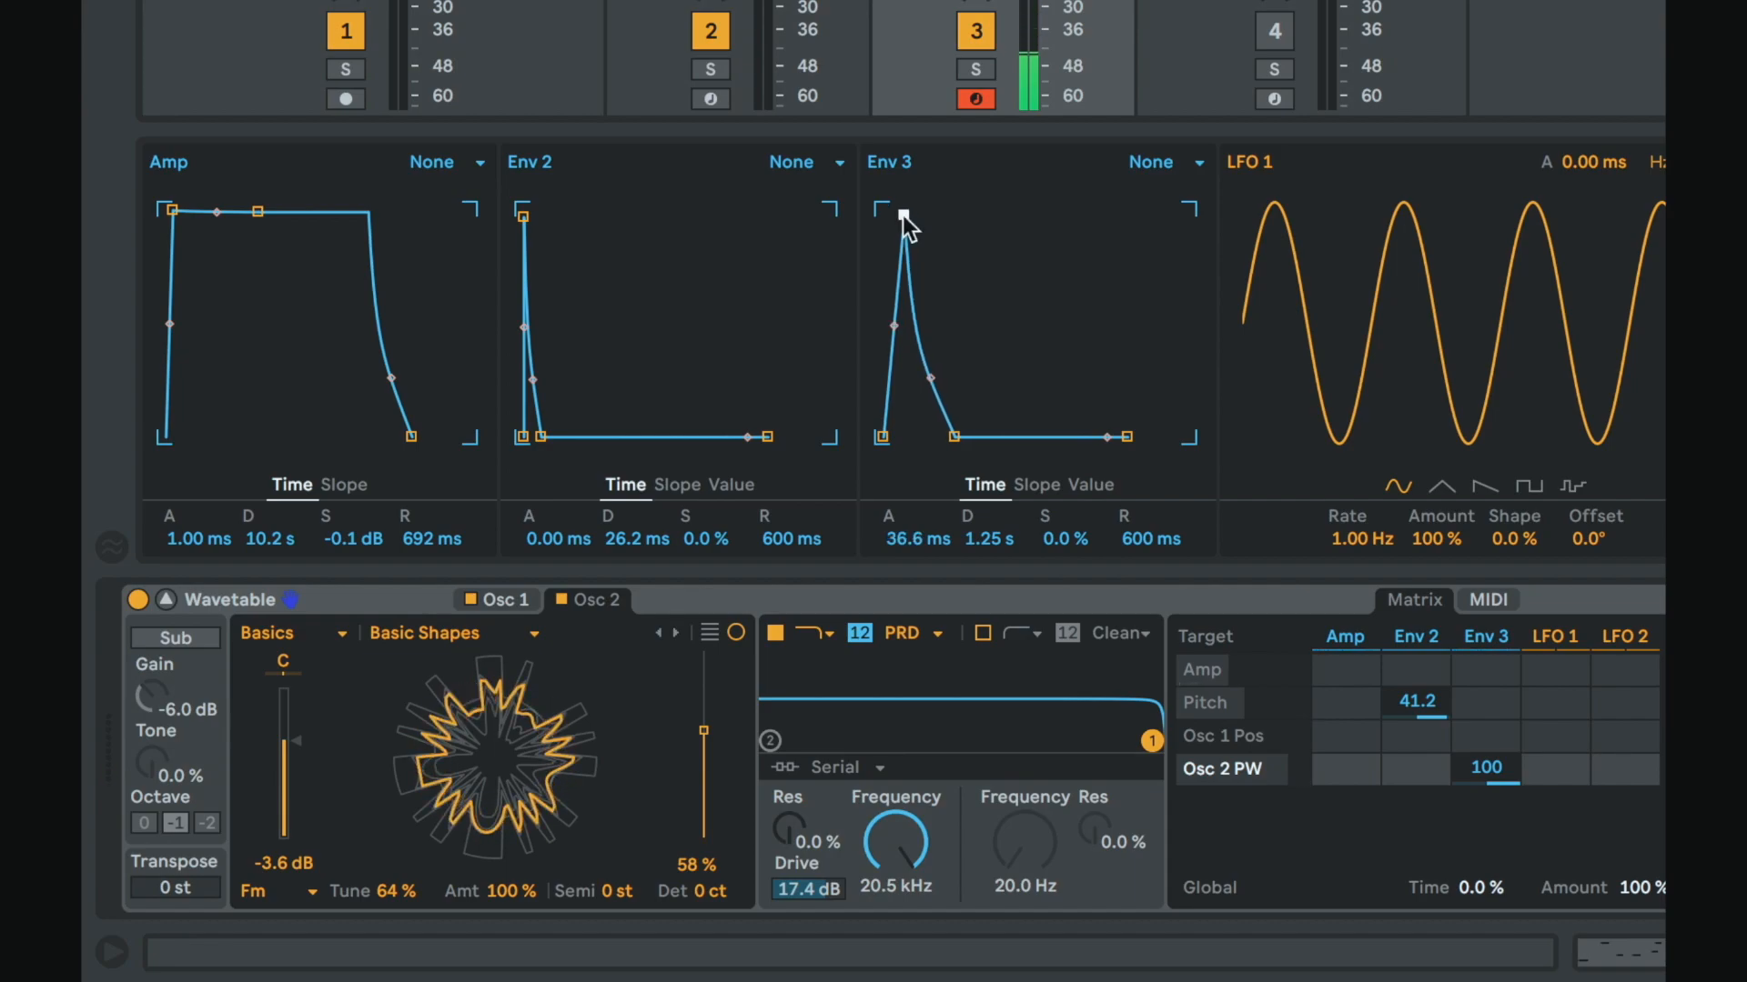
Step: Set Osc 2's wavetable position to 44% and route Env 2 to Osc 2 Pos at 98
drag(700, 762, 706, 769)
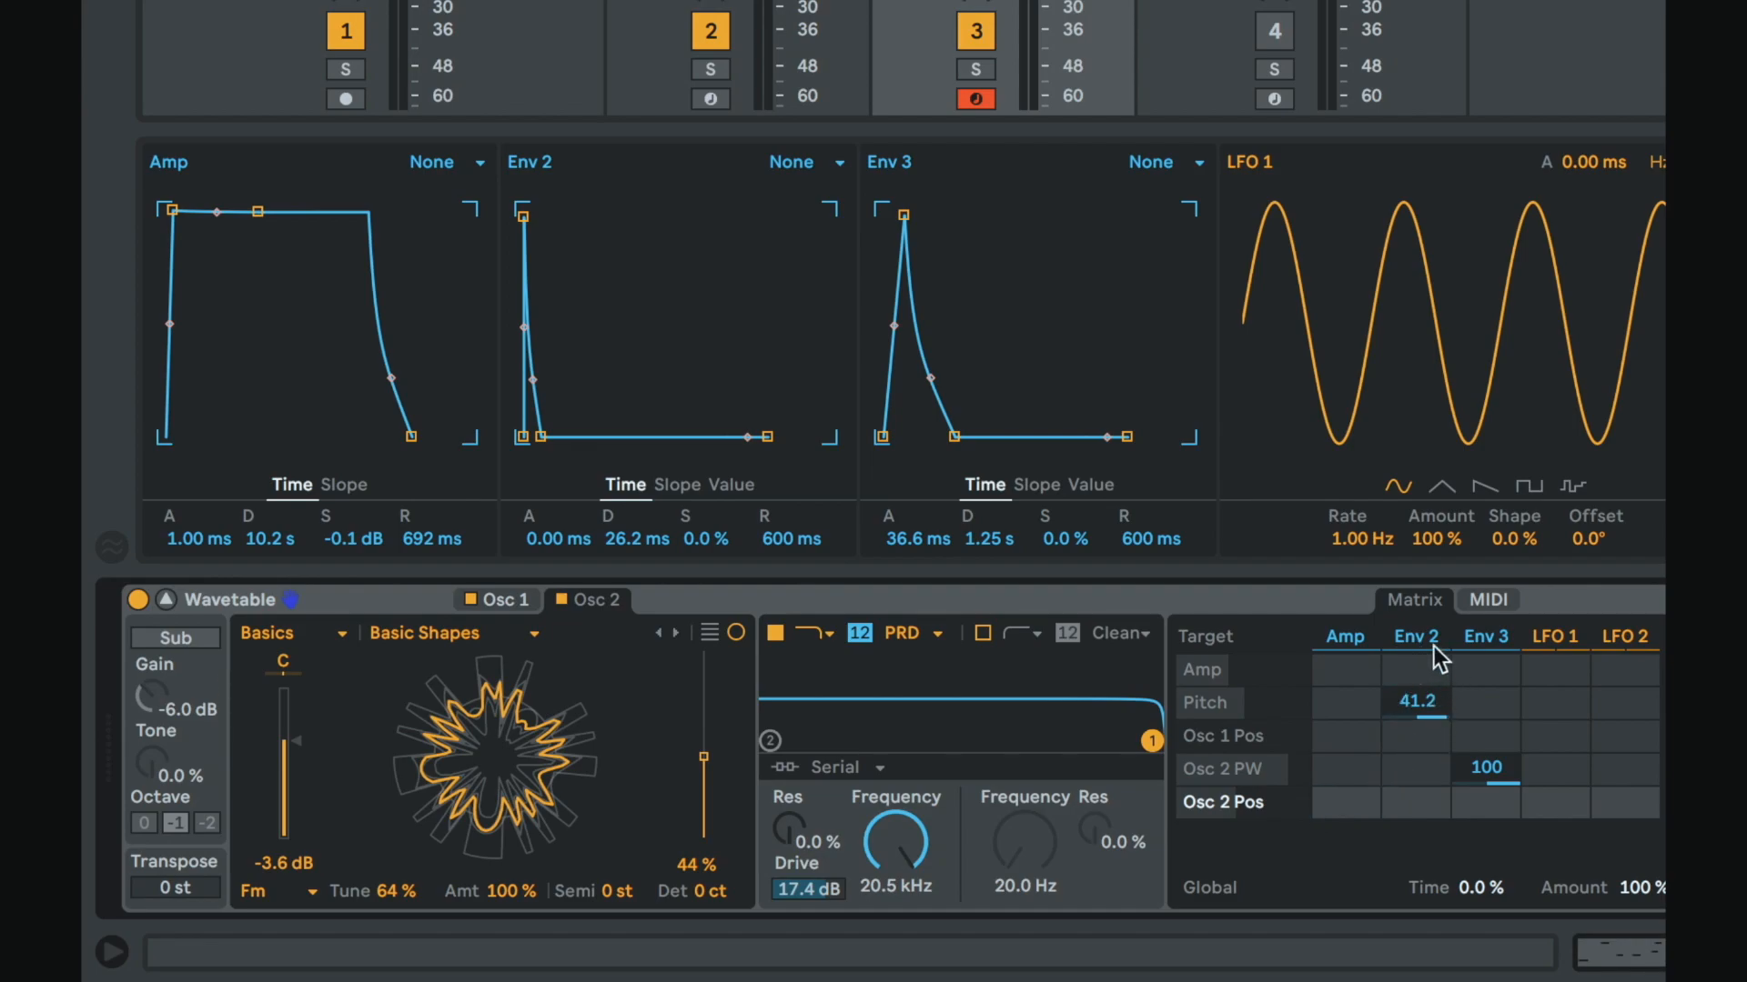
drag(1432, 800, 1432, 709)
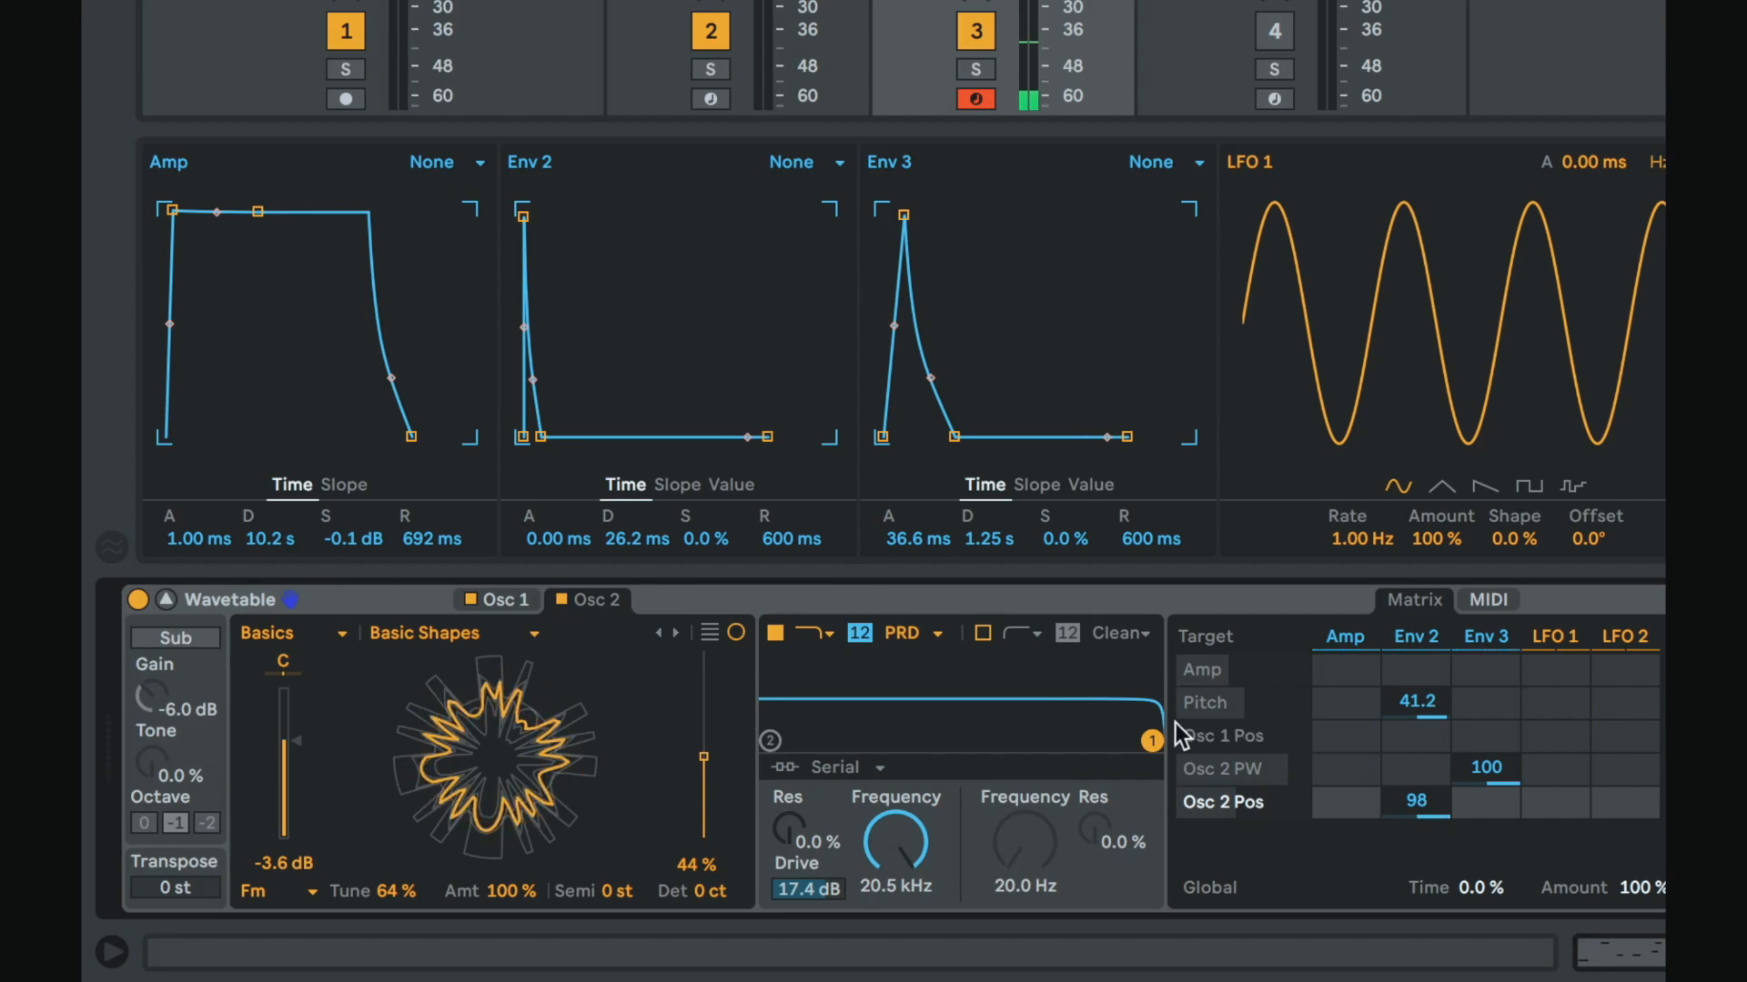
Step: Lower Filter 1's frequency to 130 Hz with 5.2% resonance and route Env 3 to Filter 1 Freq
drag(1126, 734, 892, 737)
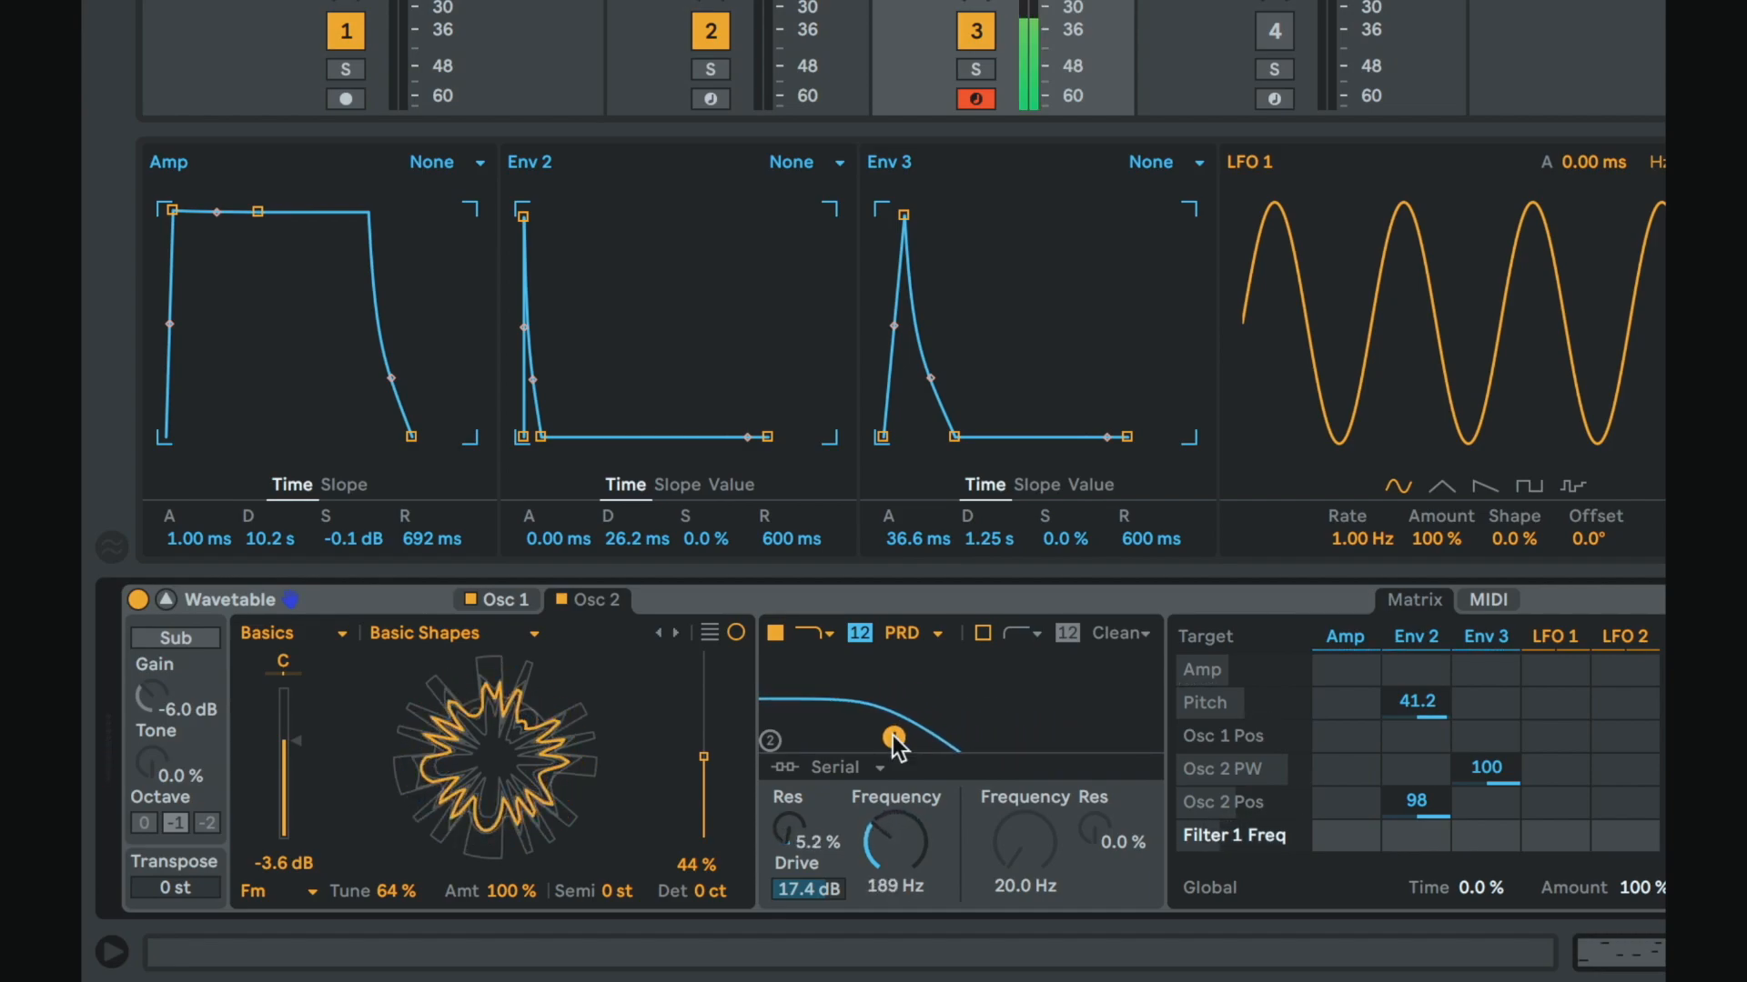
mouse_move(891, 815)
mouse_down()
mouse_move(891, 751)
mouse_move(890, 814)
mouse_up()
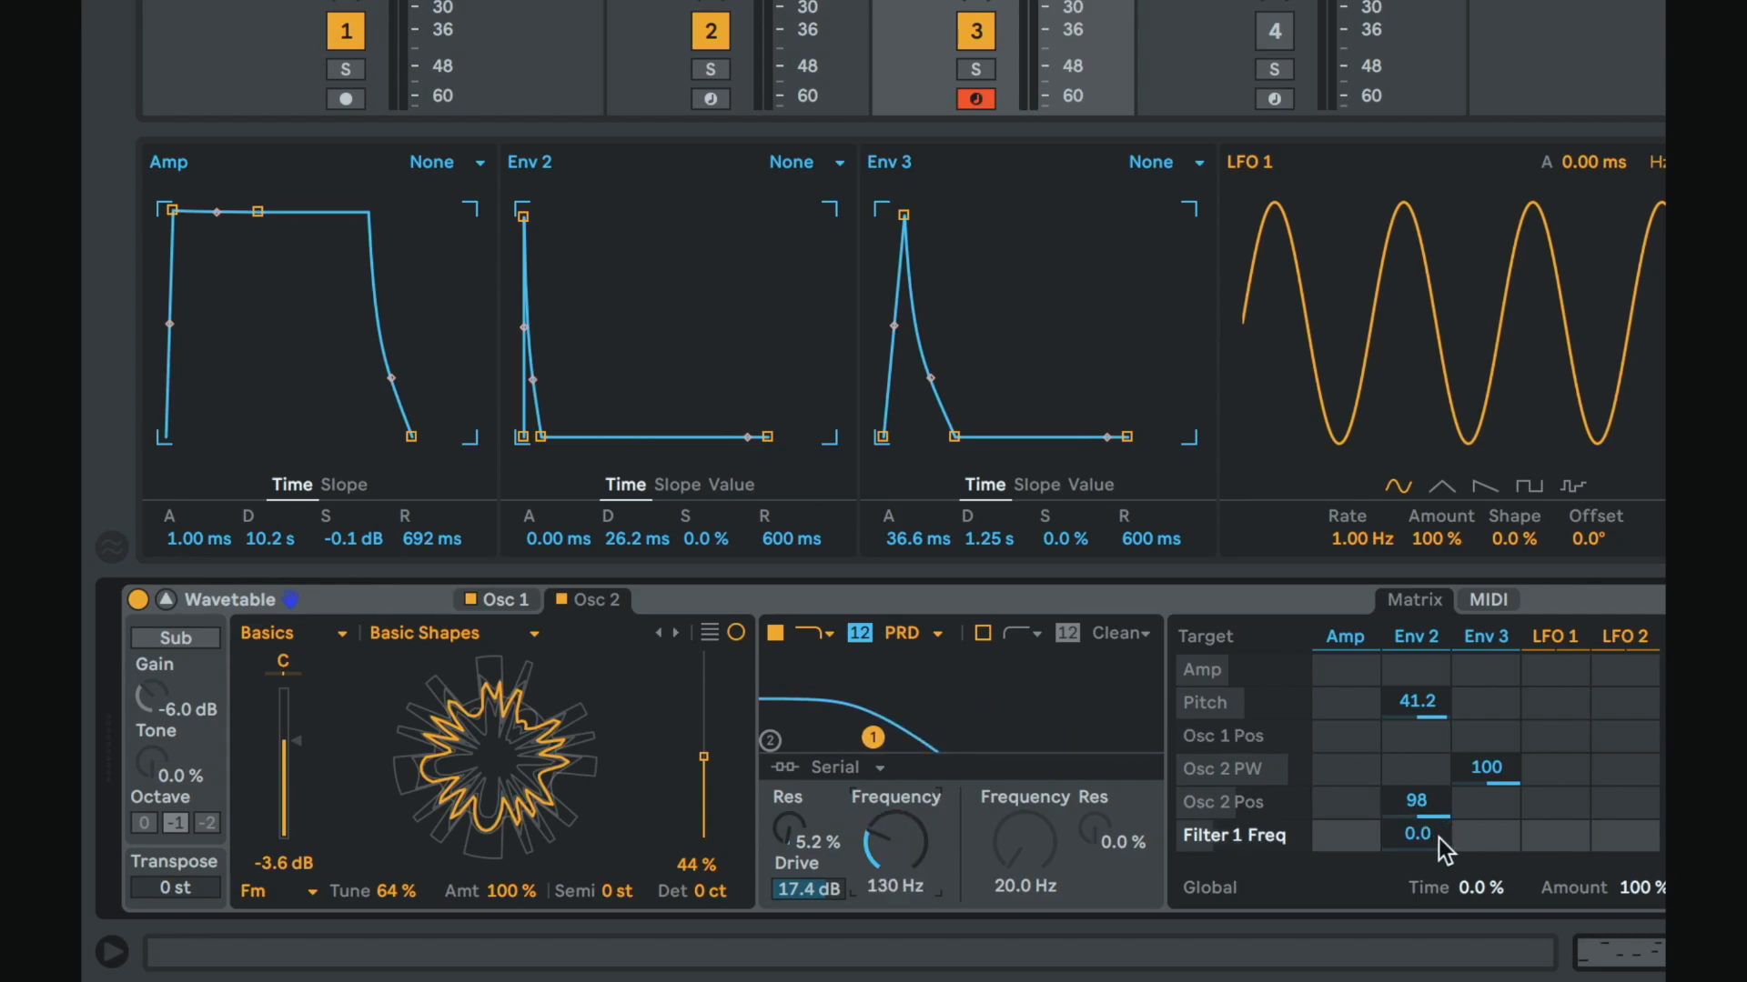
drag(1486, 835, 1486, 788)
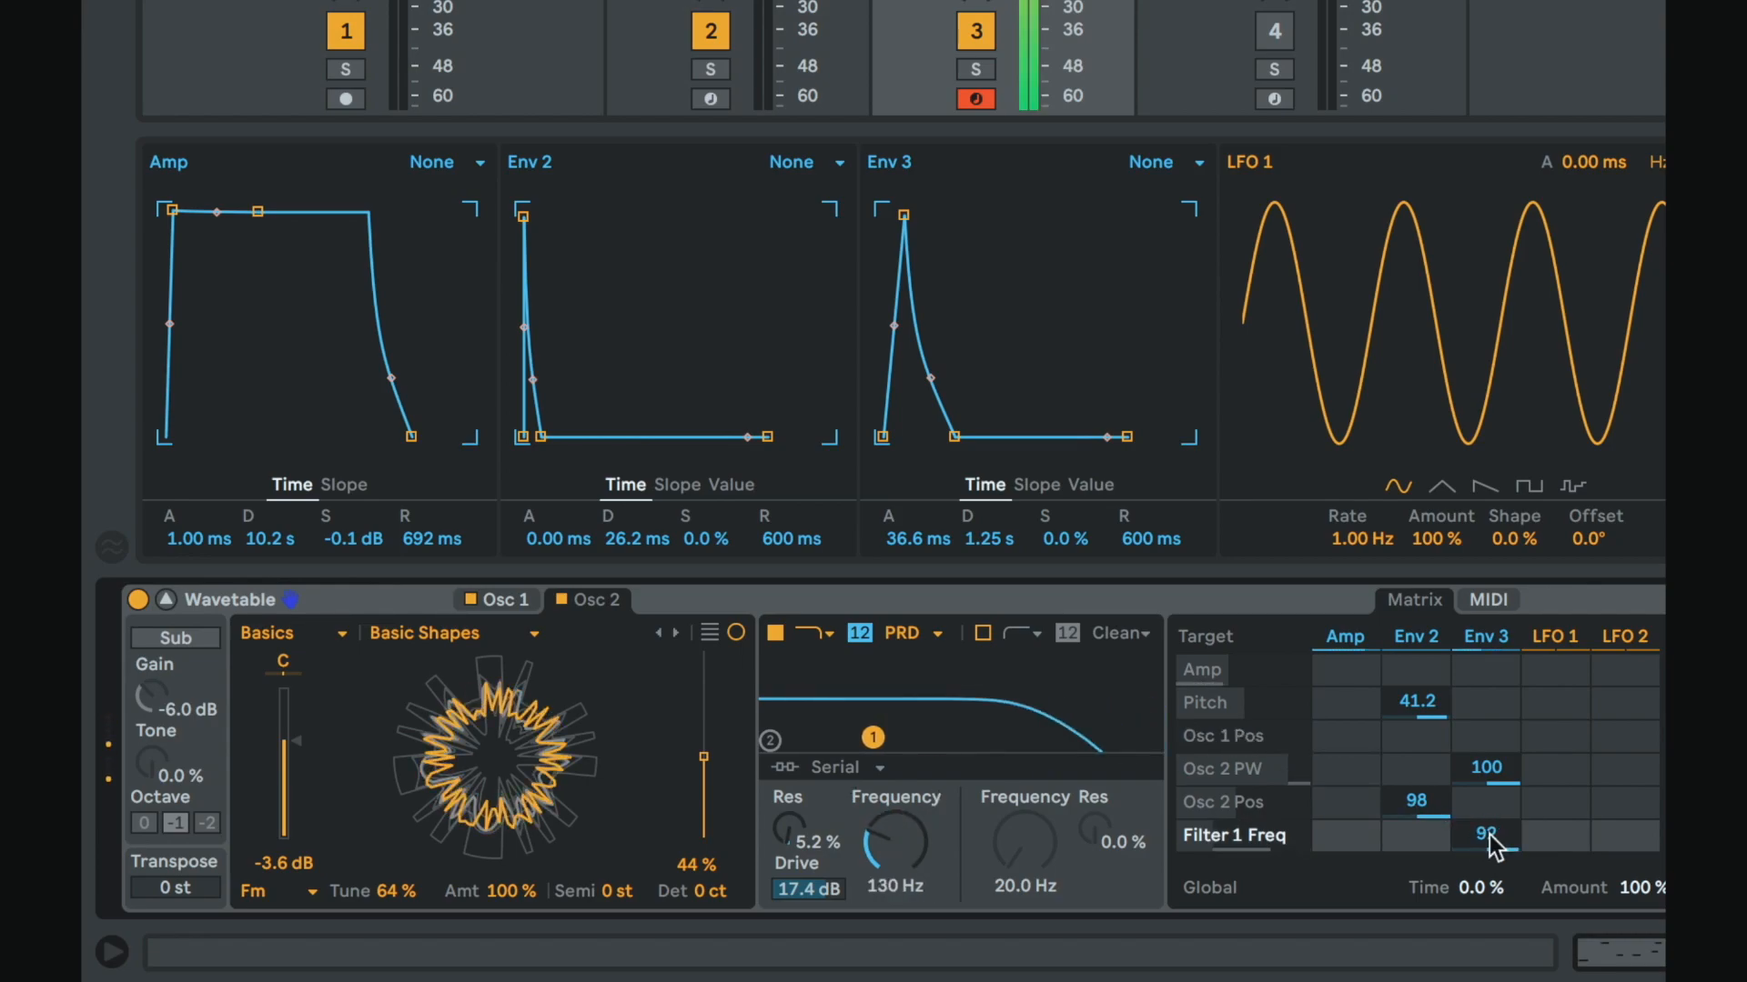